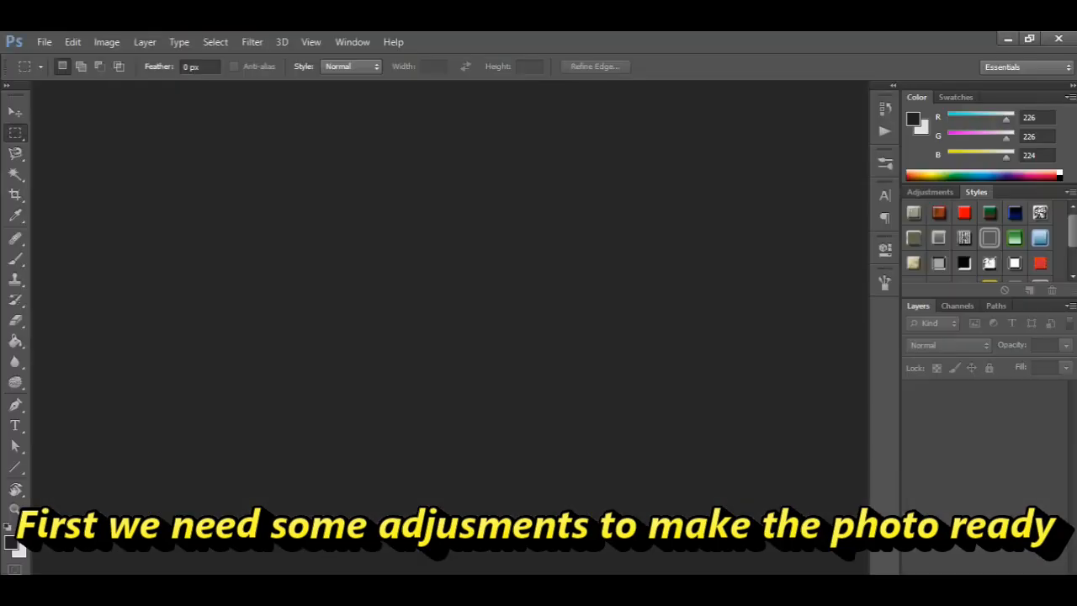
Step: Open the Sample photo from the LineArt folder
key(ctrl+o)
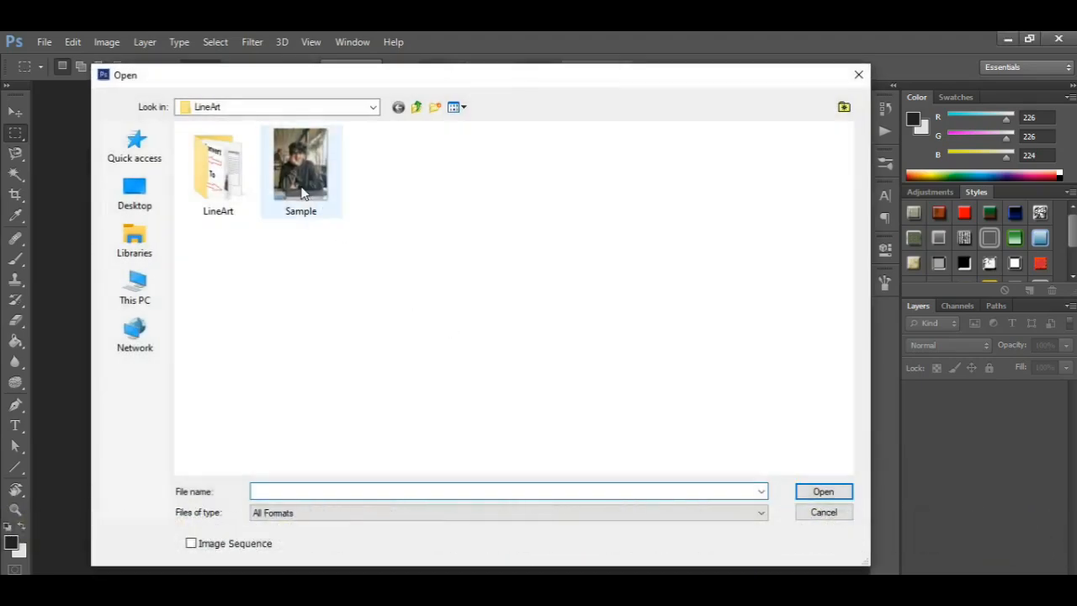
click(310, 198)
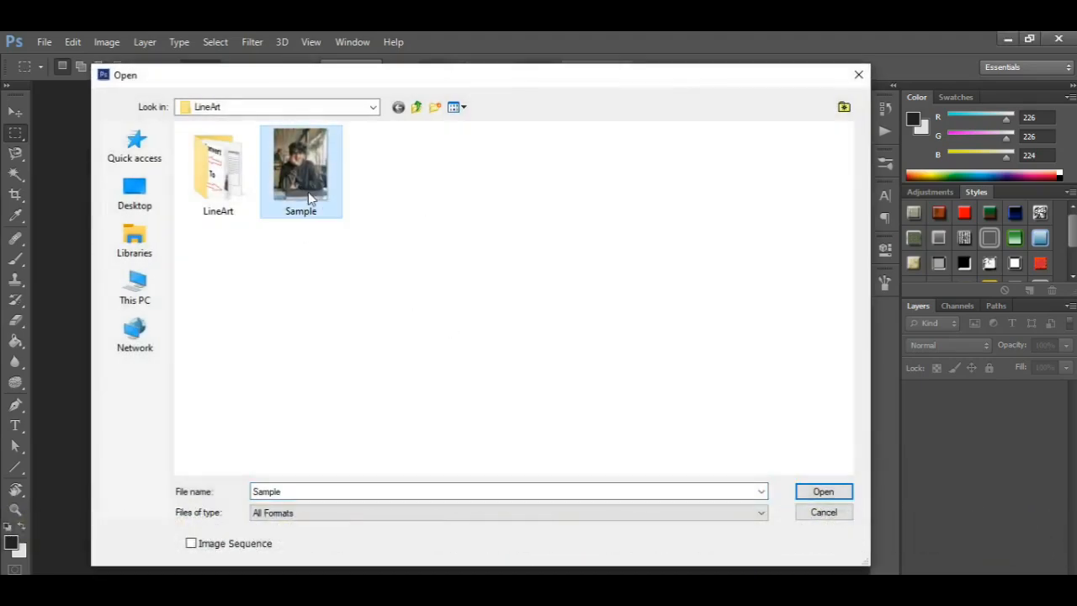
double_click(309, 198)
click(590, 343)
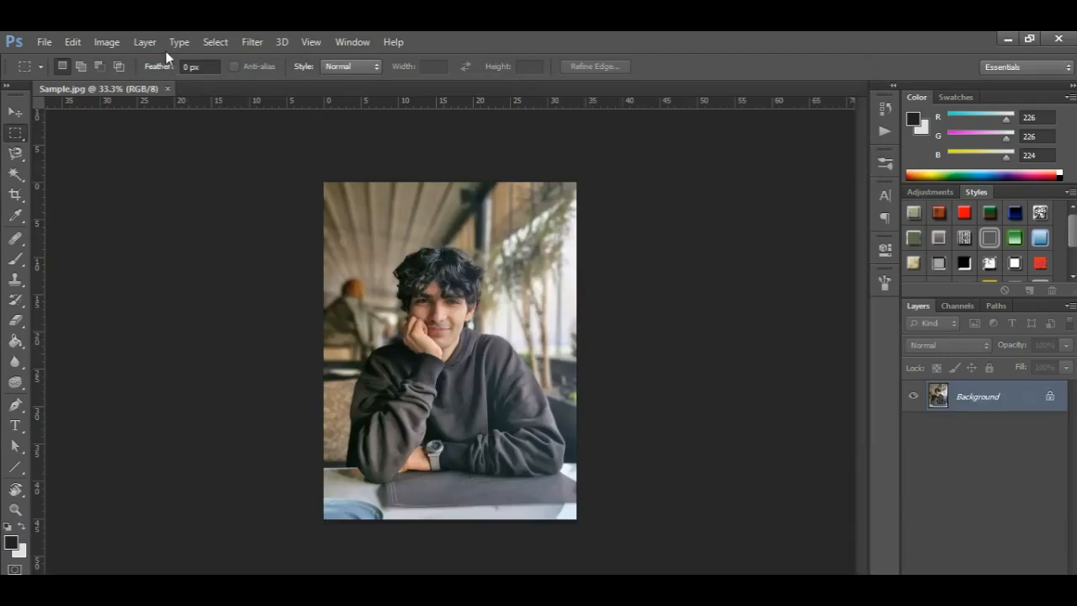
Step: Start a Levels adjustment, sampling the black point from the dark hair and the white point from the bright background beside the man
key(ctrl+plus)
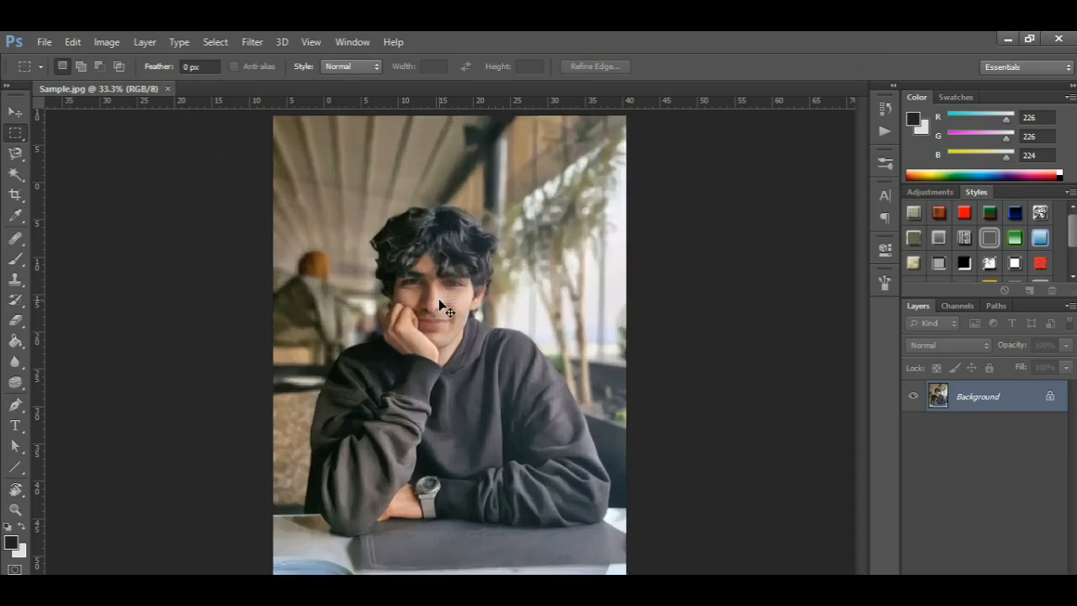
click(117, 42)
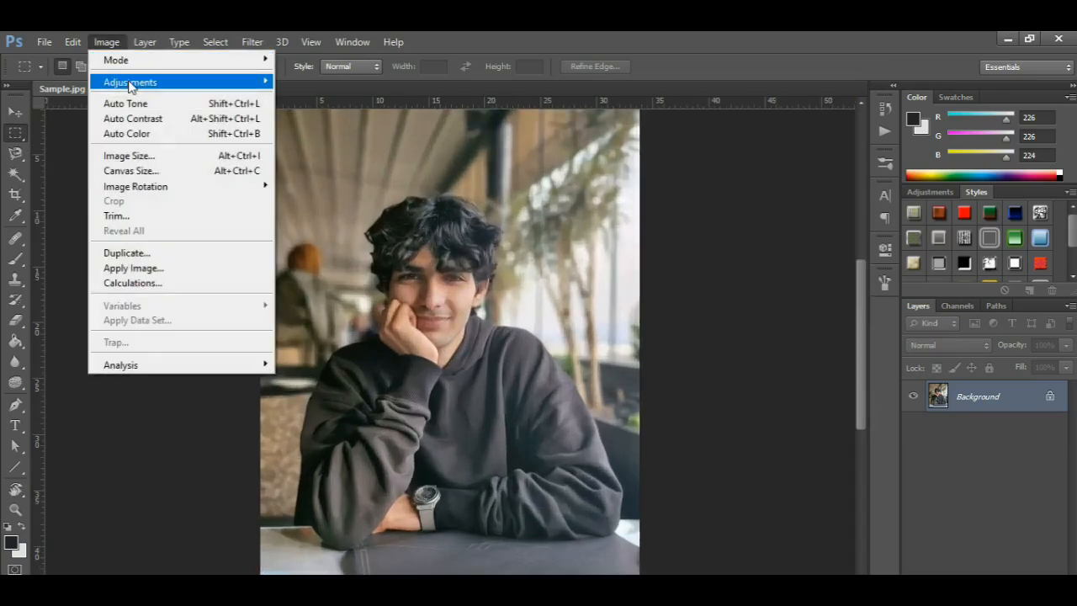
mouse_move(131, 84)
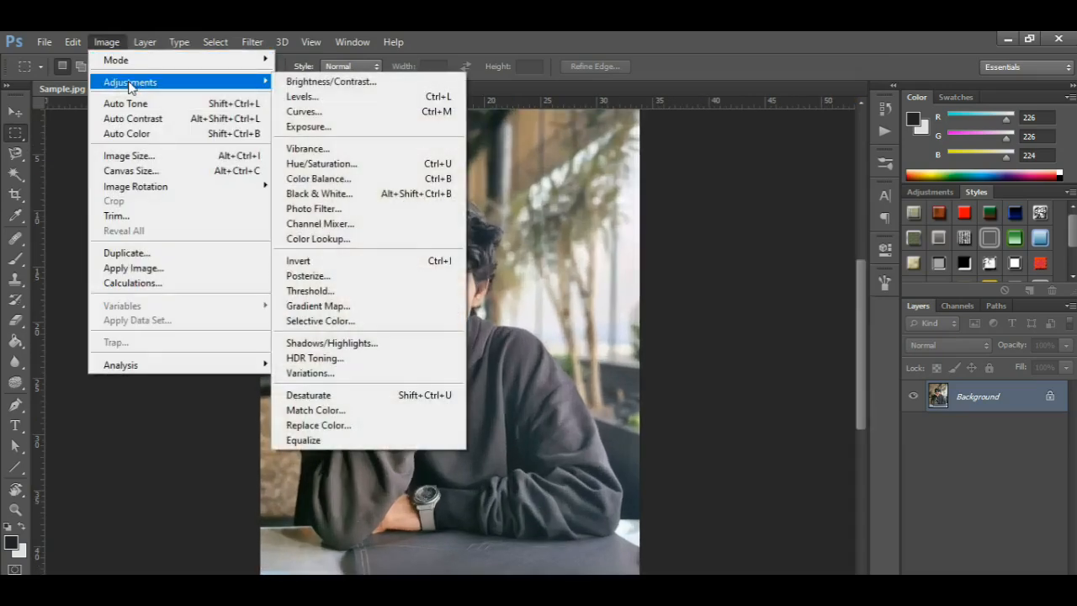
click(313, 99)
click(996, 303)
click(387, 216)
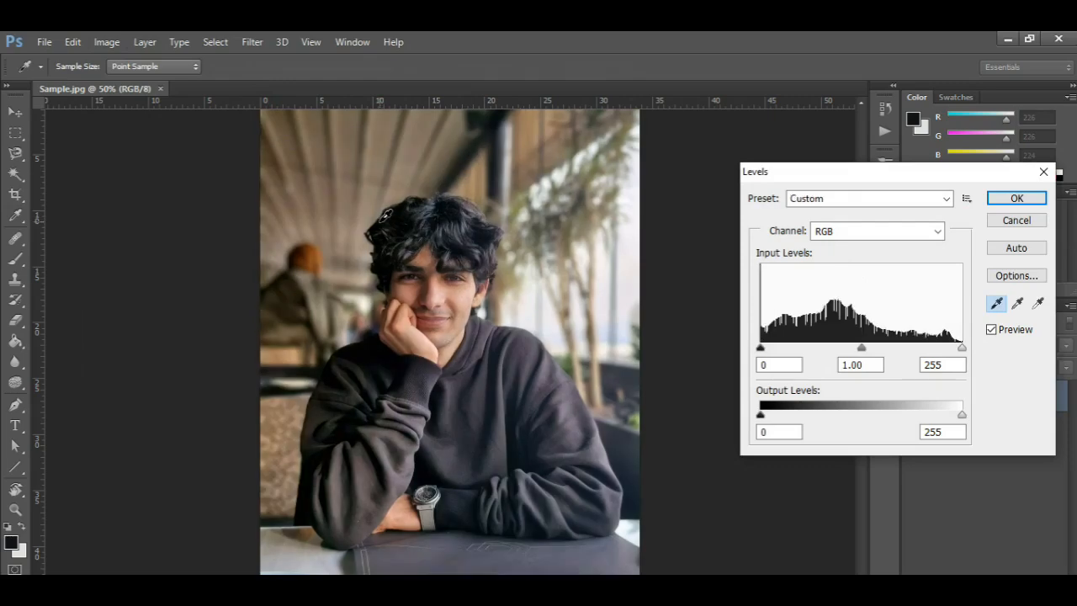
click(1038, 303)
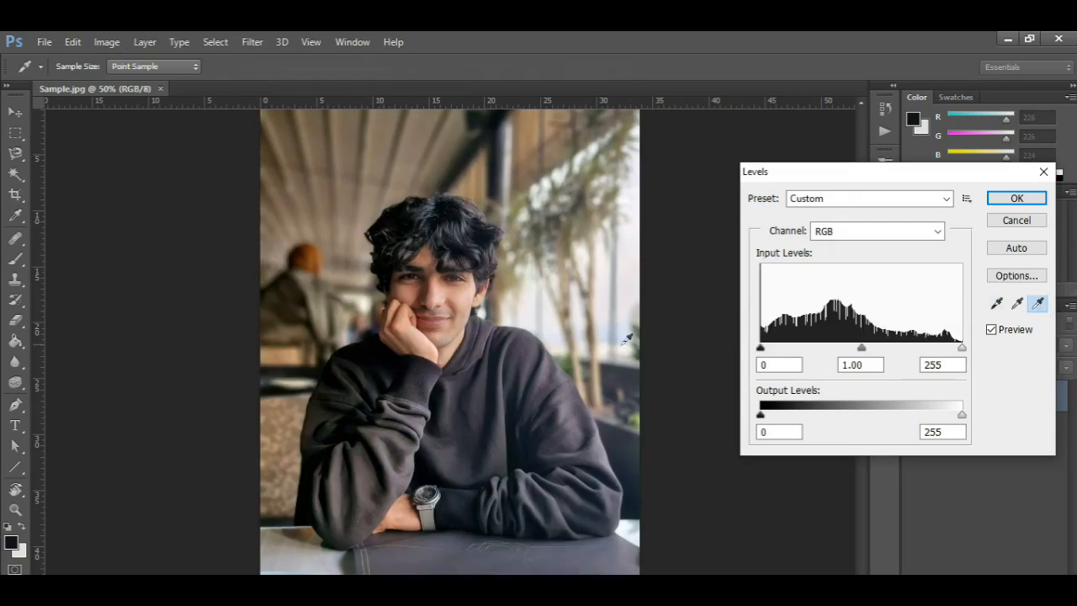
click(555, 315)
Step: Set the RGB input levels to 13, 1.19 and 186, and apply the Levels adjustment
drag(960, 349, 907, 352)
drag(761, 350, 770, 350)
drag(841, 350, 831, 352)
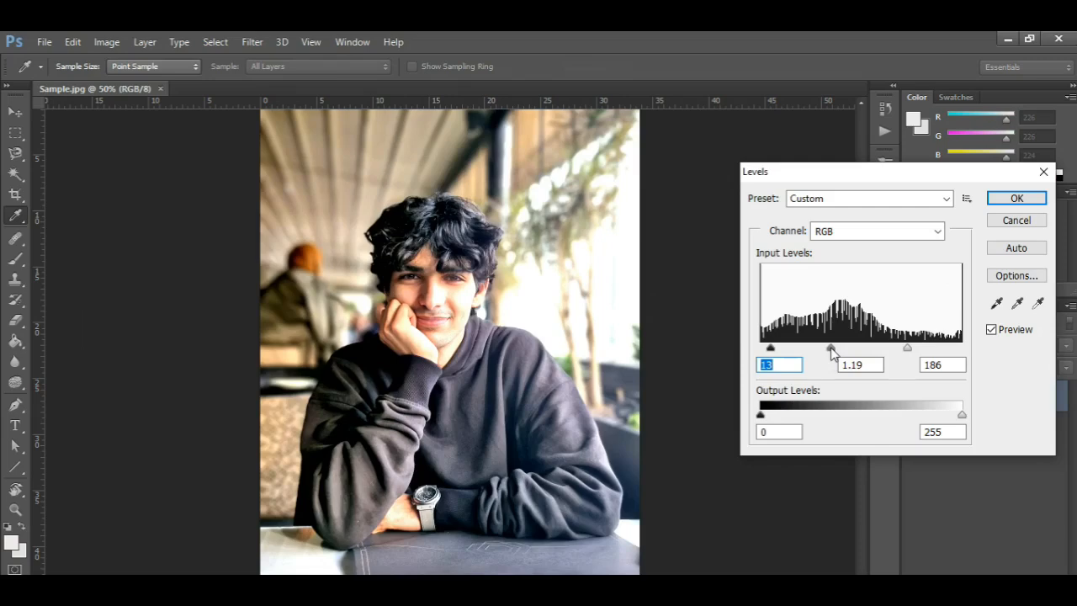
click(1017, 198)
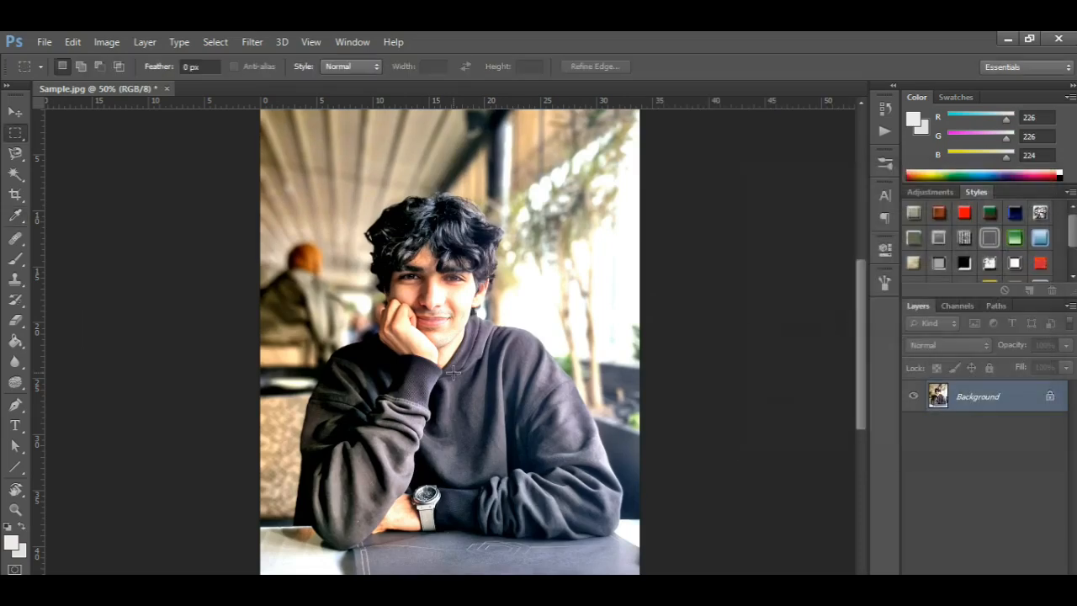
Step: Increase the photo's contrast to 32 and adjust its brightness with a Brightness/Contrast adjustment
click(107, 42)
mouse_move(134, 84)
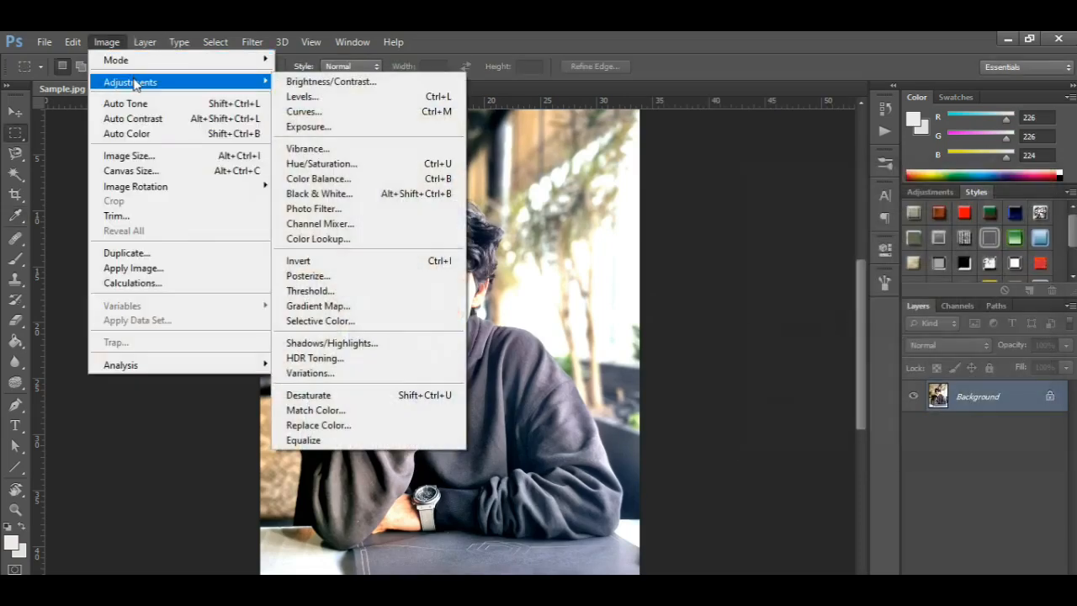
click(328, 81)
drag(895, 266, 867, 300)
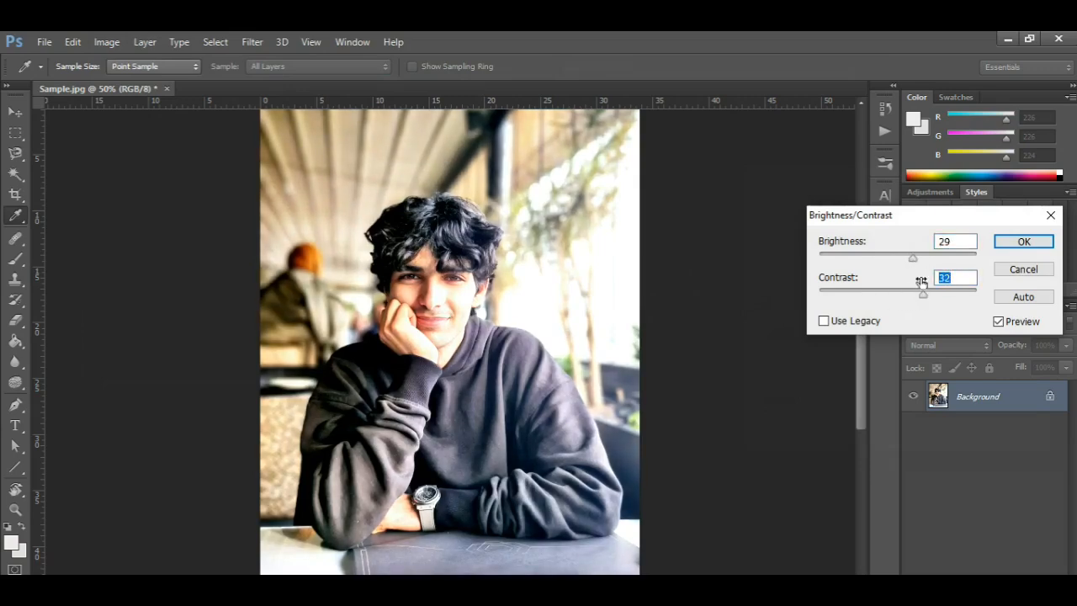
drag(913, 259, 897, 261)
click(1023, 241)
key(m)
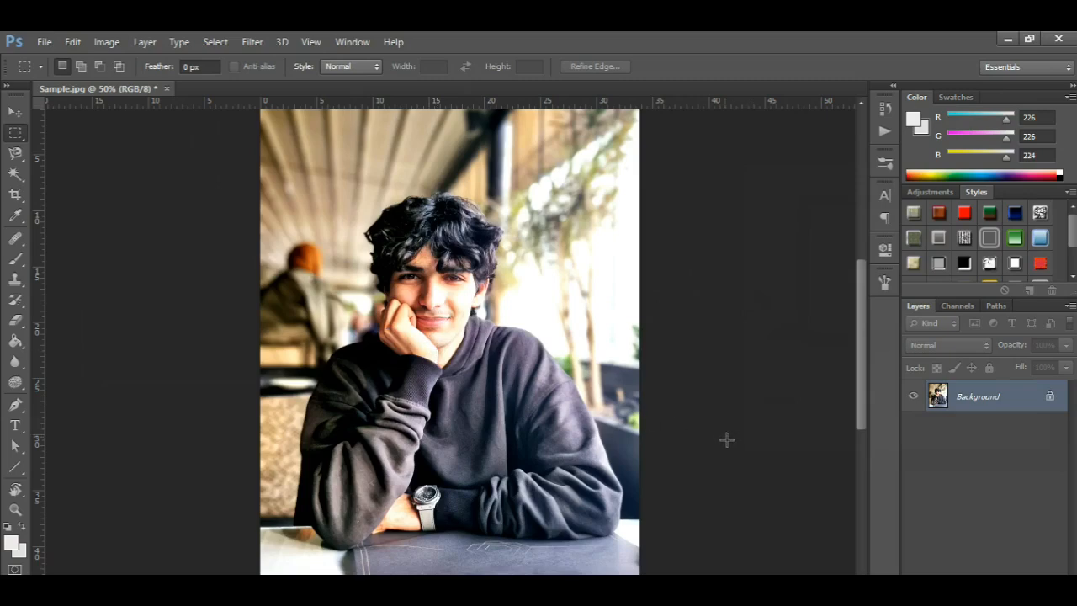
Step: Review the Red, Green and Blue channels individually and convert the photo to CMYK Color mode
click(955, 306)
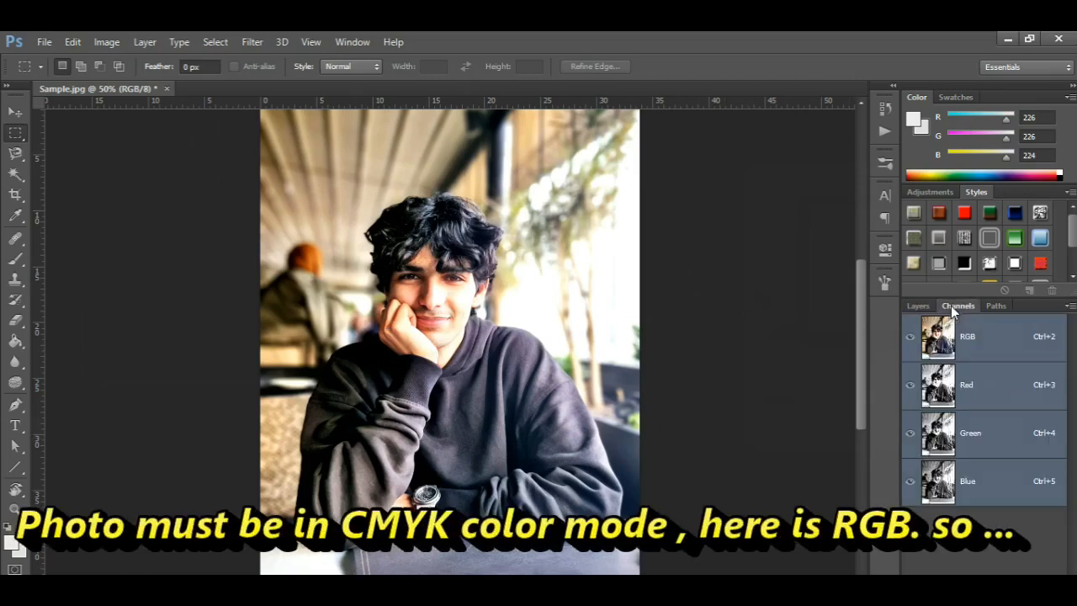
click(977, 391)
click(978, 438)
click(978, 484)
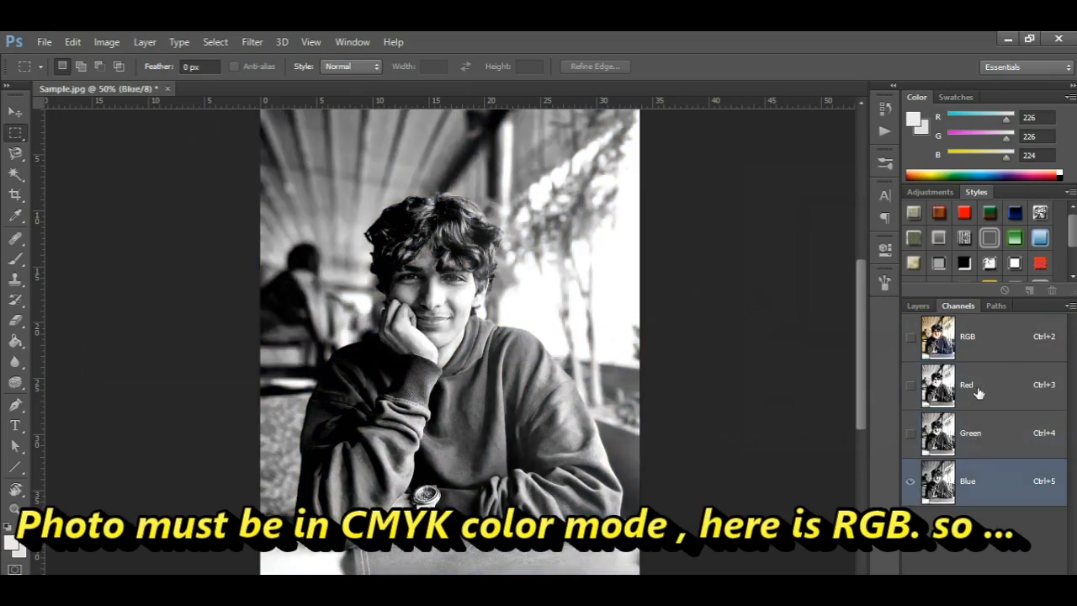
click(948, 341)
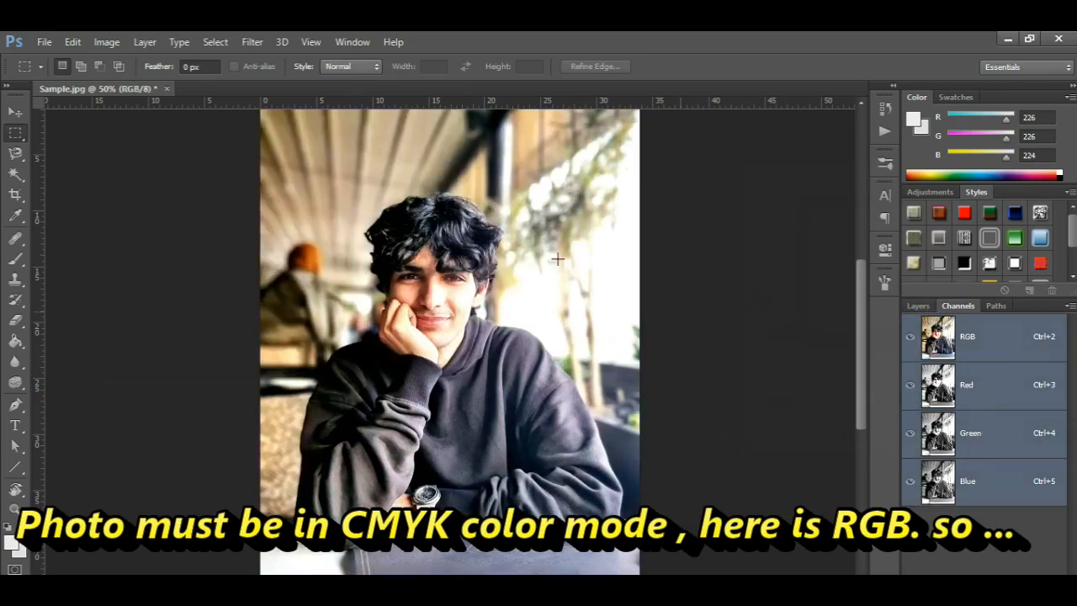
click(114, 42)
mouse_move(118, 59)
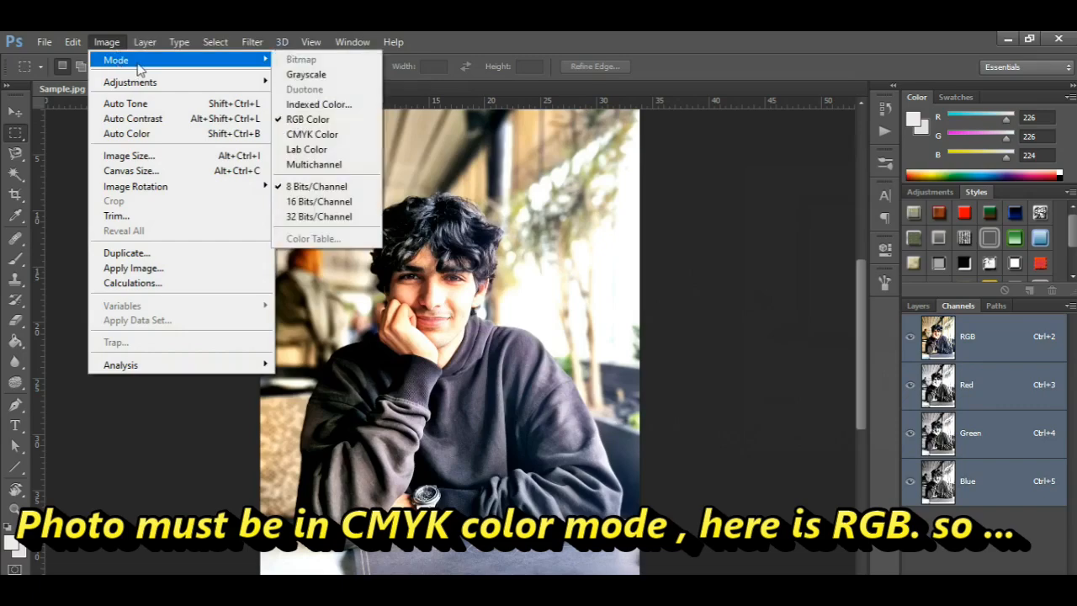
click(313, 134)
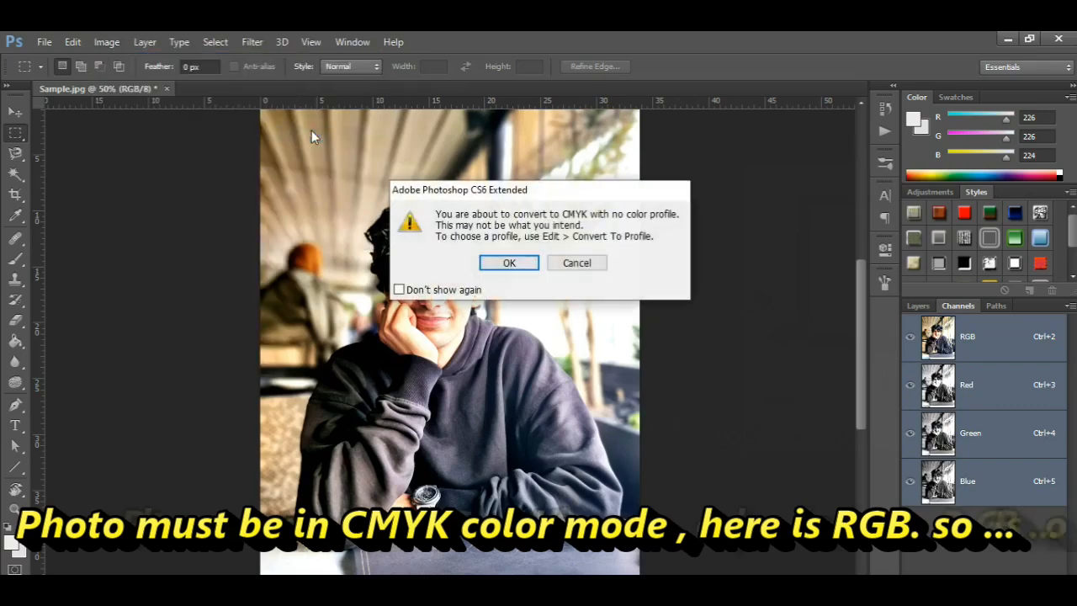
click(509, 263)
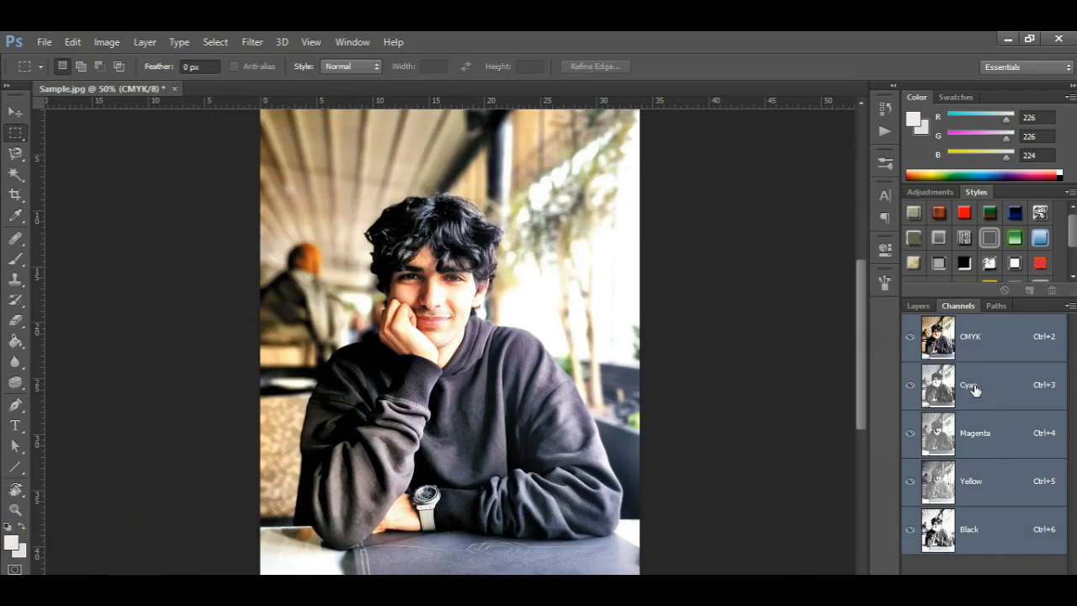
Step: Review the Cyan, Magenta, Yellow and Black channels individually and split them into separate grayscale documents
click(971, 389)
click(993, 439)
click(993, 488)
click(999, 530)
click(998, 480)
click(984, 341)
click(1070, 306)
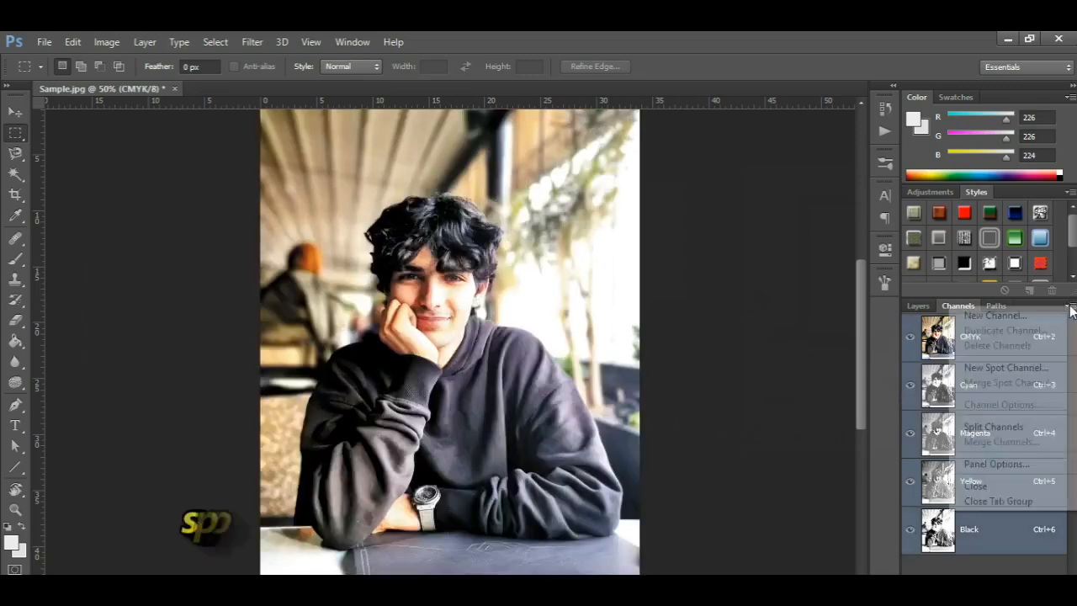
click(994, 427)
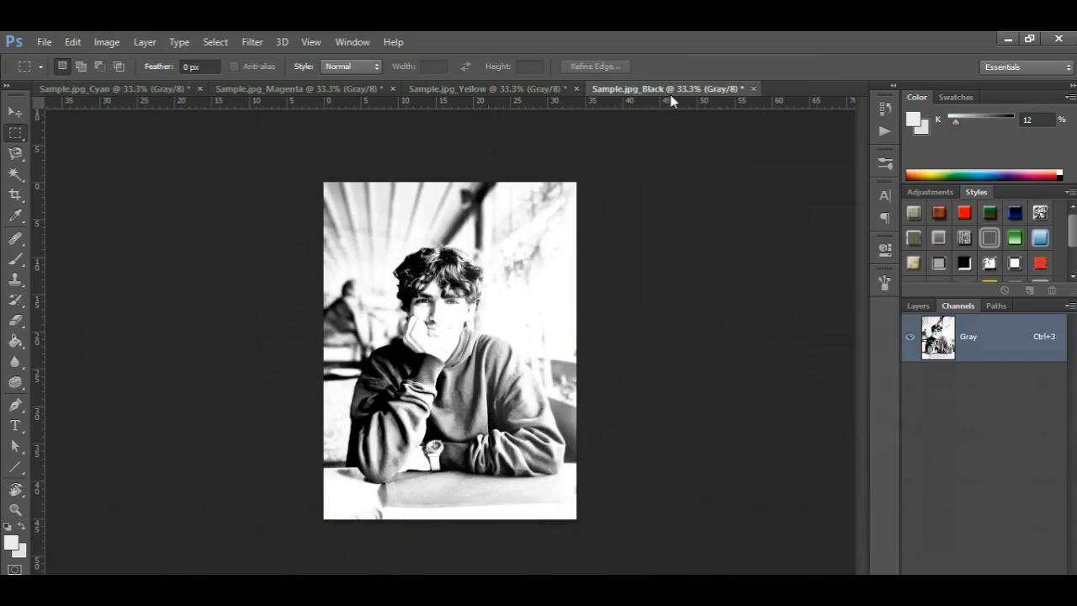
Step: Apply a Levels adjustment to the Black channel document with the white input level set to 200
click(107, 41)
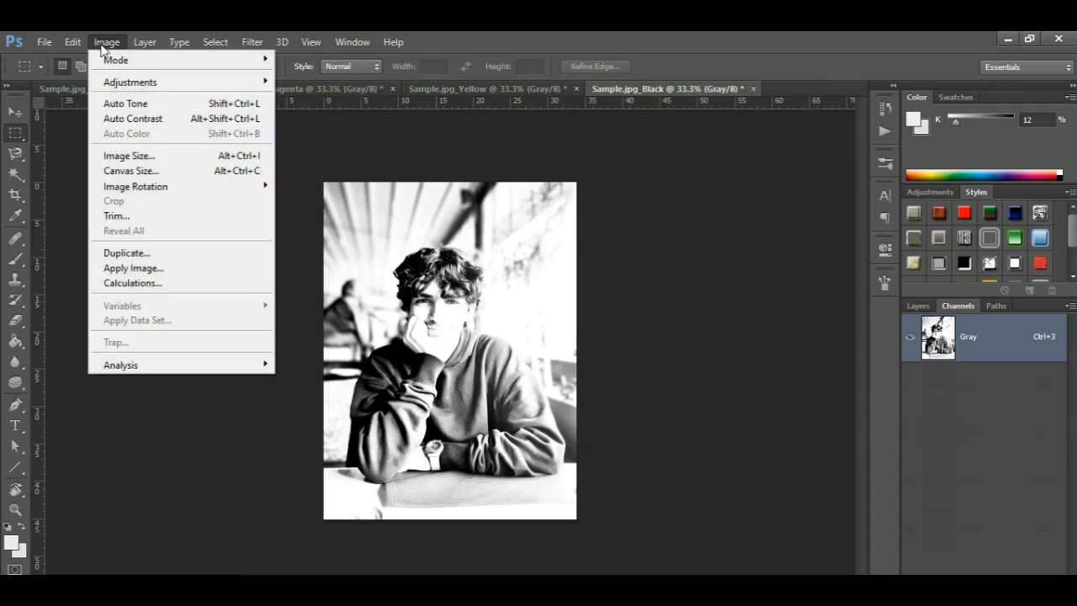
mouse_move(128, 87)
click(303, 96)
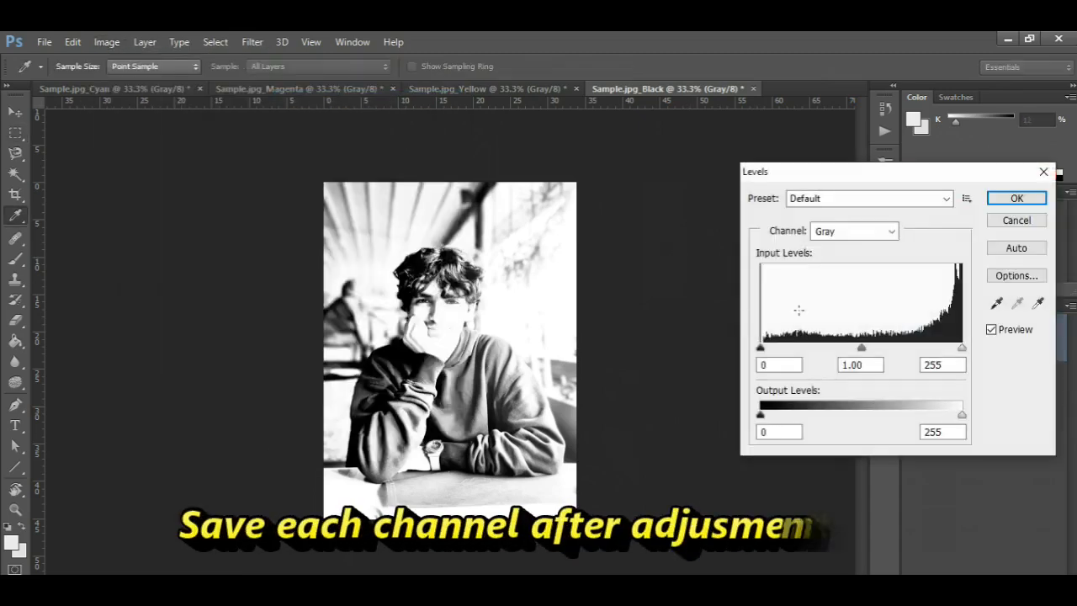
text(200)
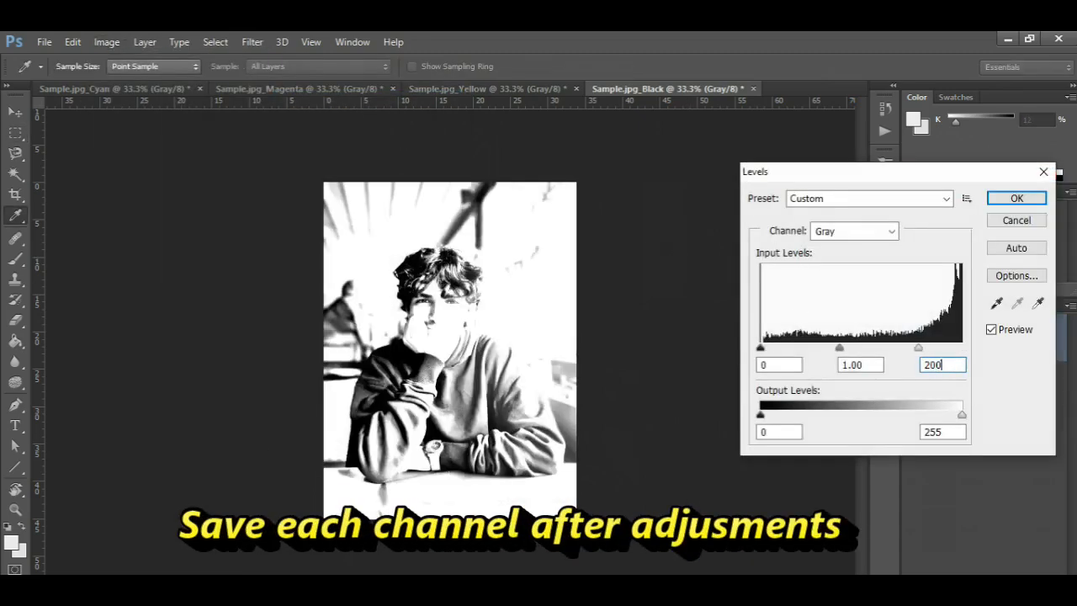
click(1013, 200)
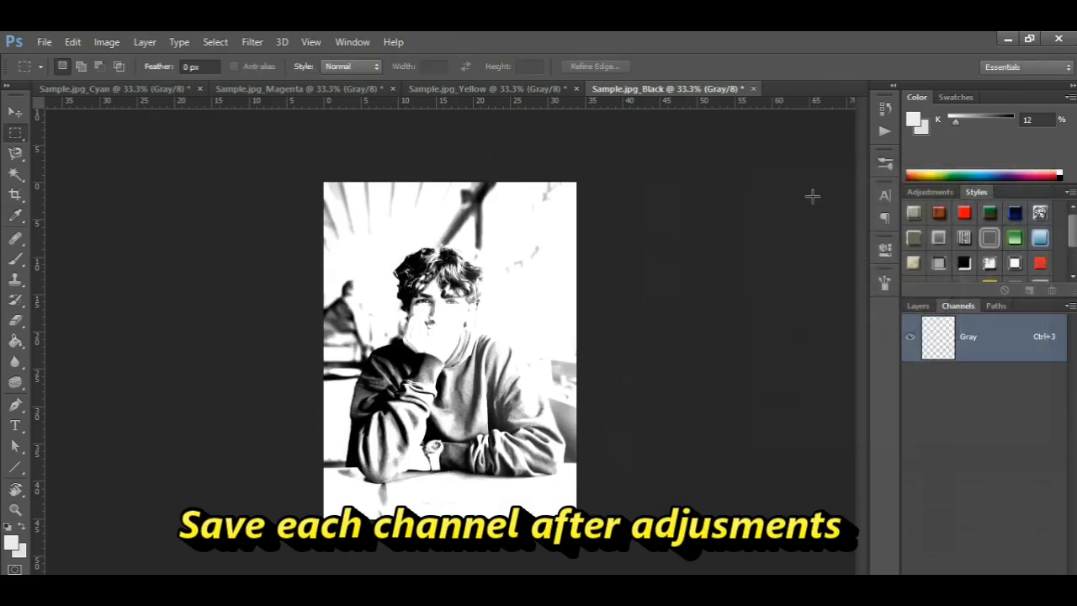
Step: Save the adjusted Black channel as a JPEG named B in the LineArt folder and close its document
click(43, 41)
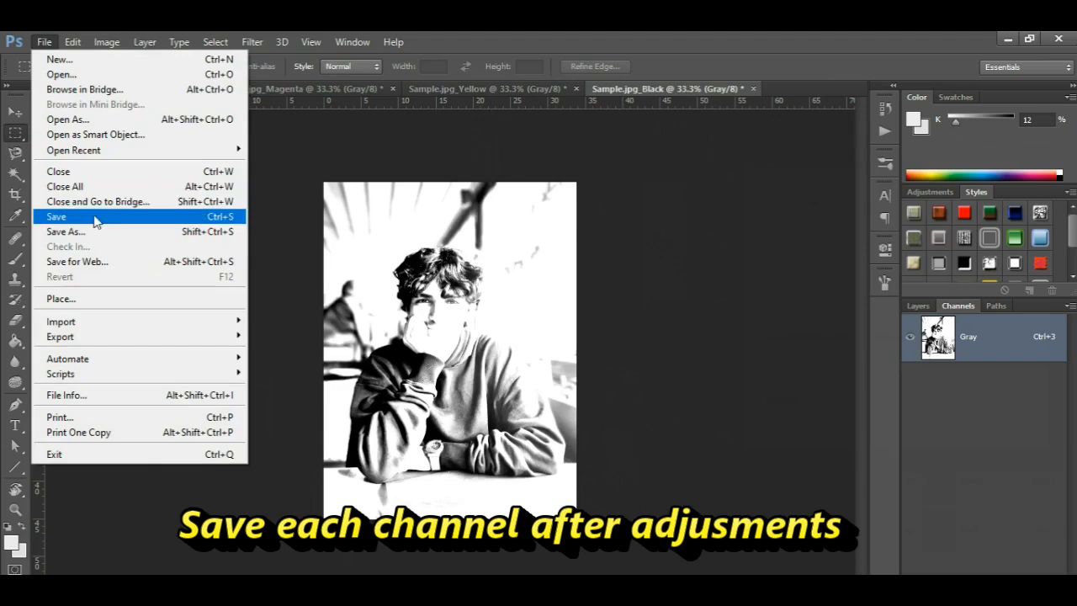
click(98, 233)
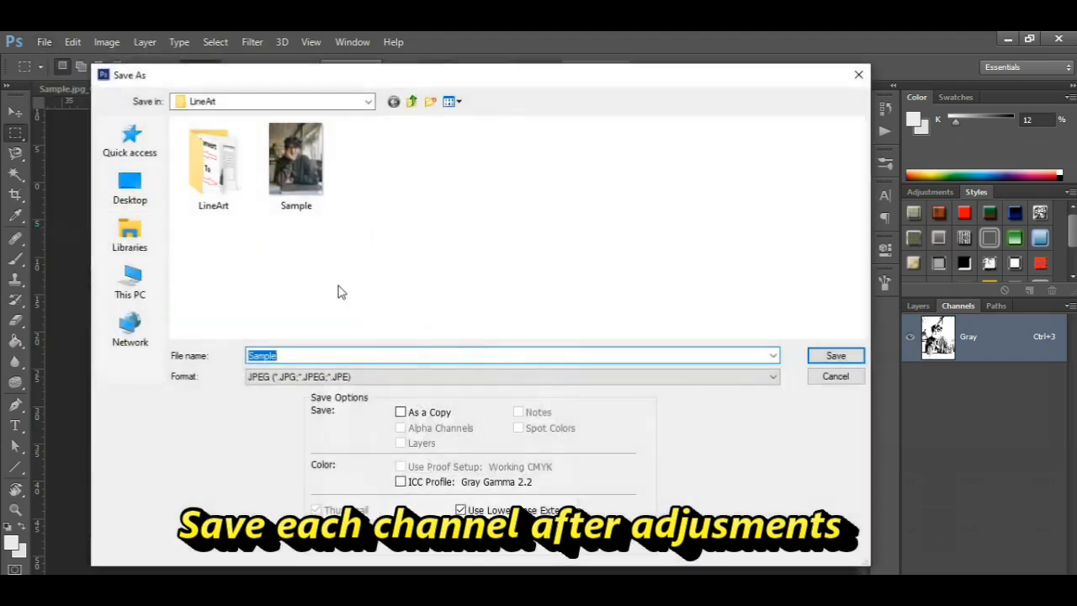
text(B)
click(818, 357)
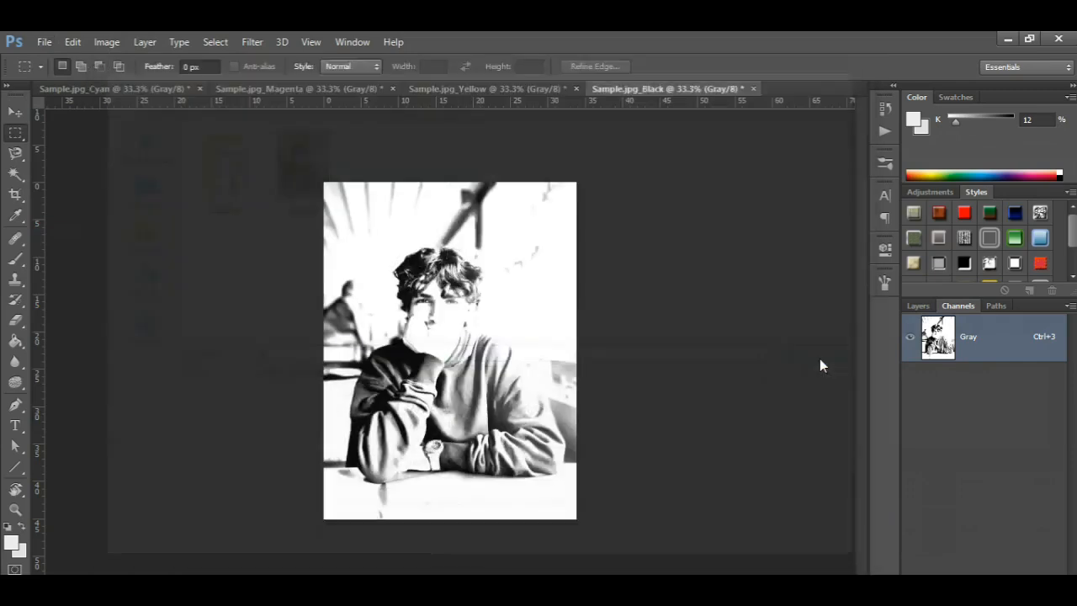
click(631, 177)
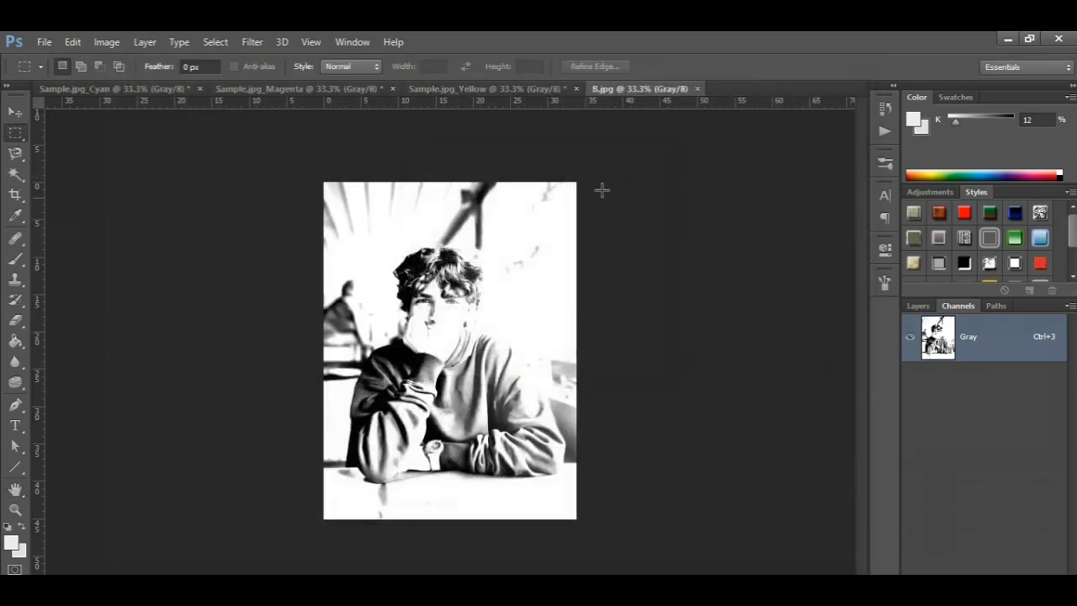
click(698, 89)
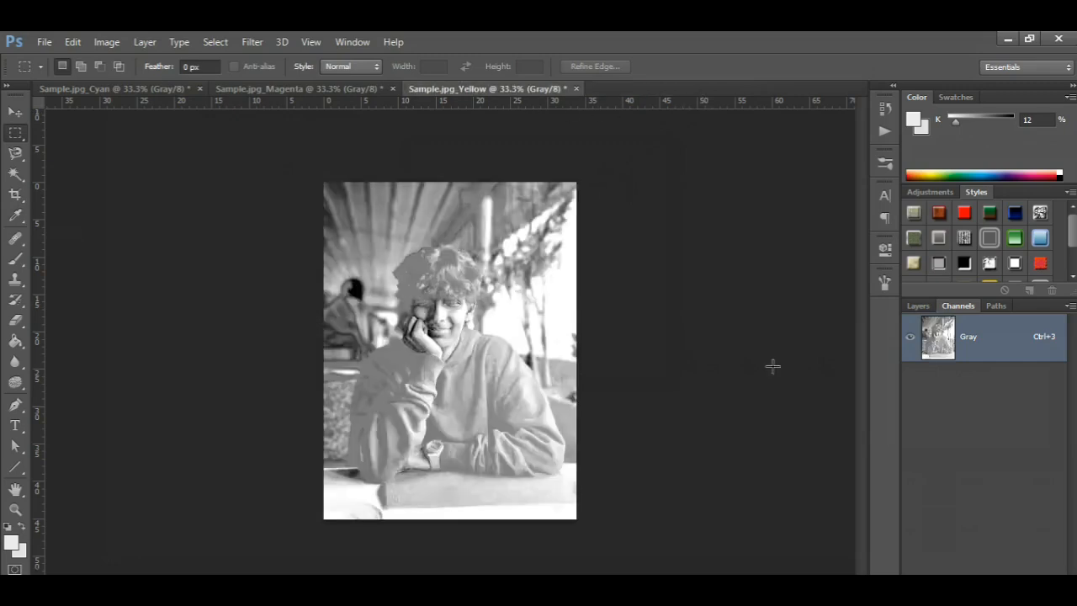
Step: Apply a Levels adjustment to the Yellow channel document with the white input level set to 200
click(107, 41)
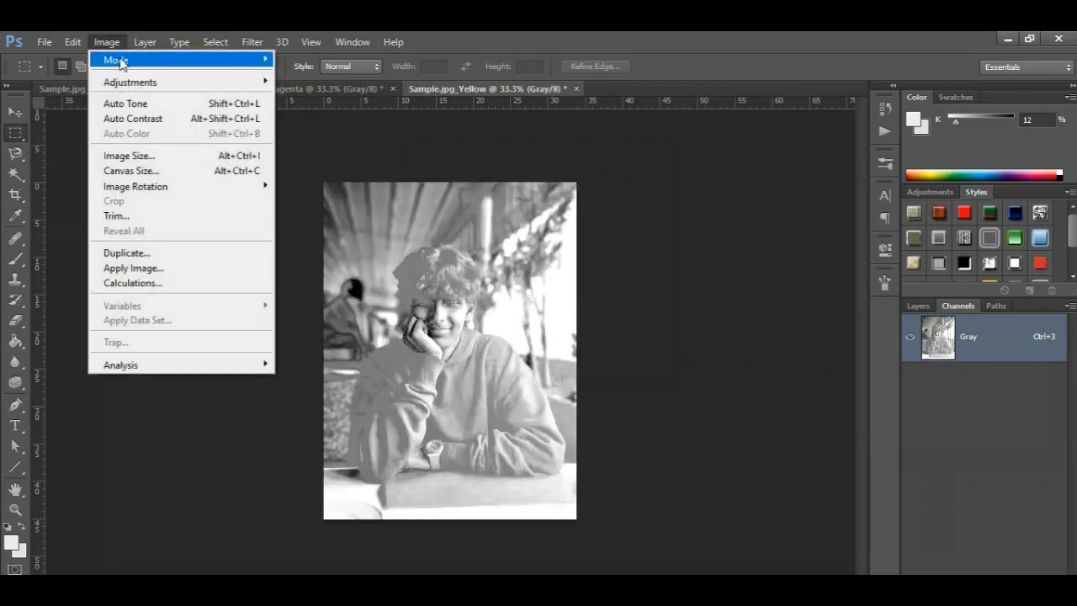
mouse_move(235, 85)
click(304, 97)
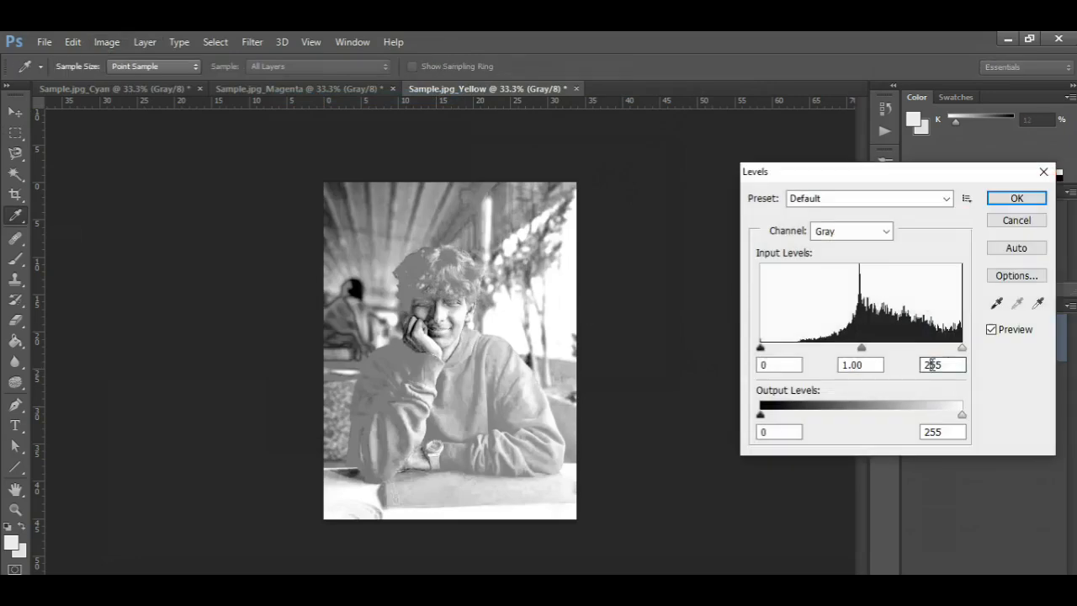
text(200)
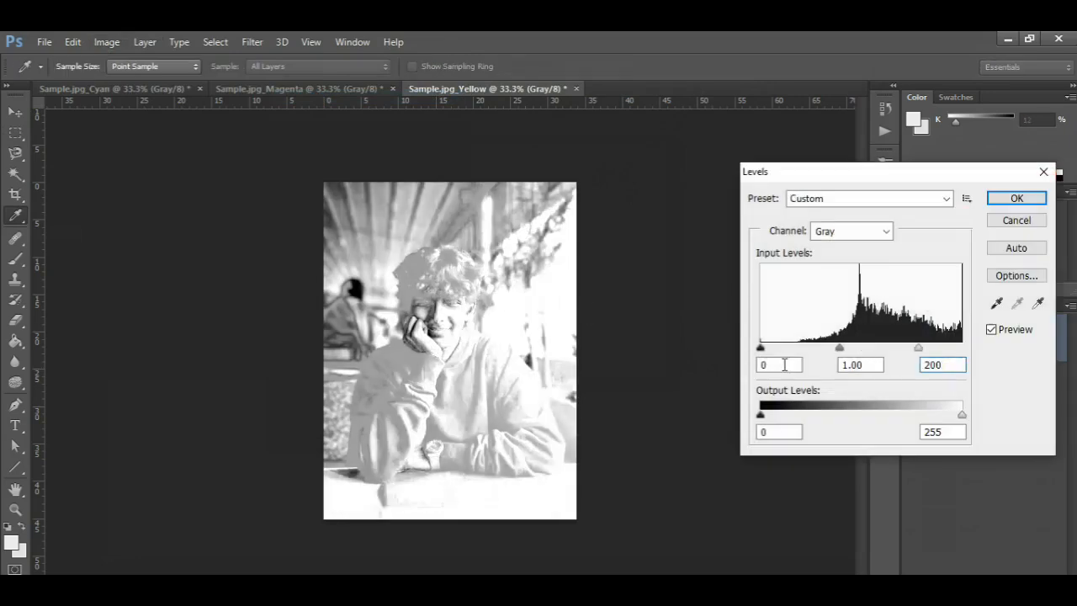
click(1016, 198)
Step: Save the adjusted Yellow channel as a JPEG named Y in the LineArt folder and close its document
click(45, 42)
click(76, 234)
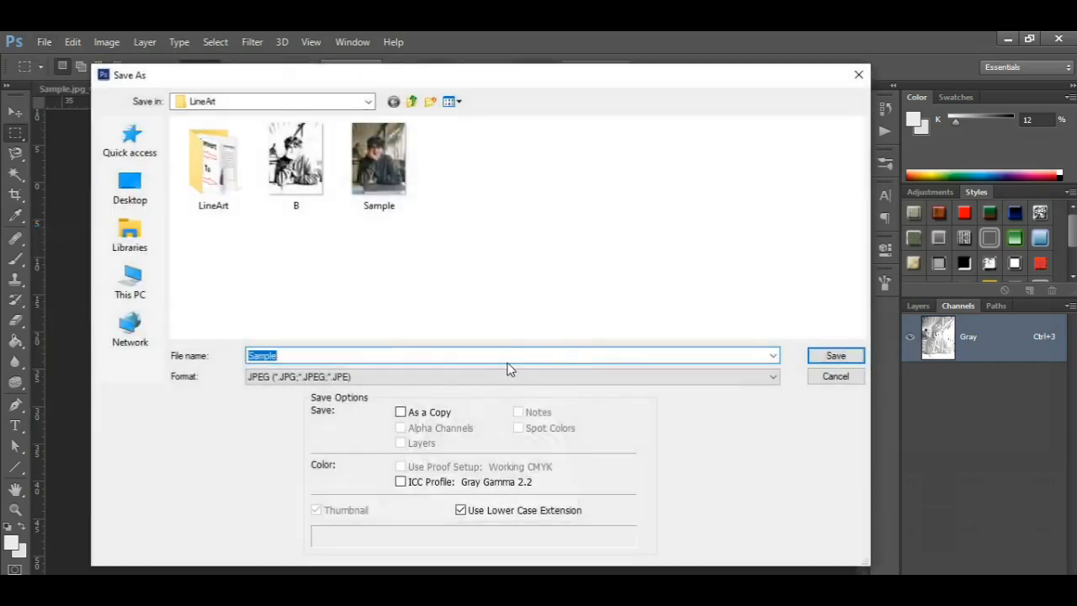
click(846, 356)
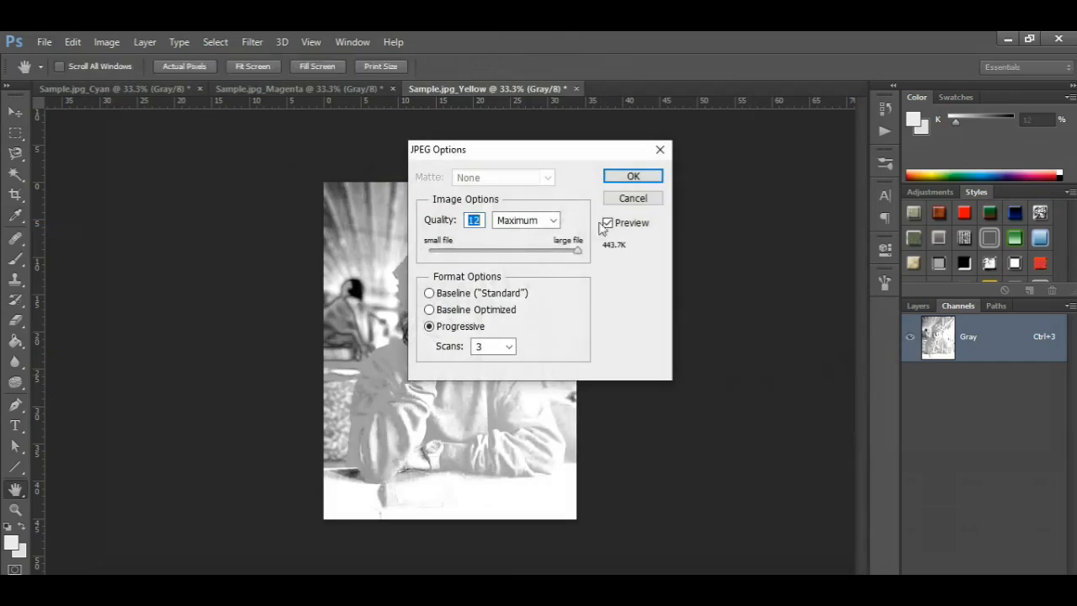
click(624, 176)
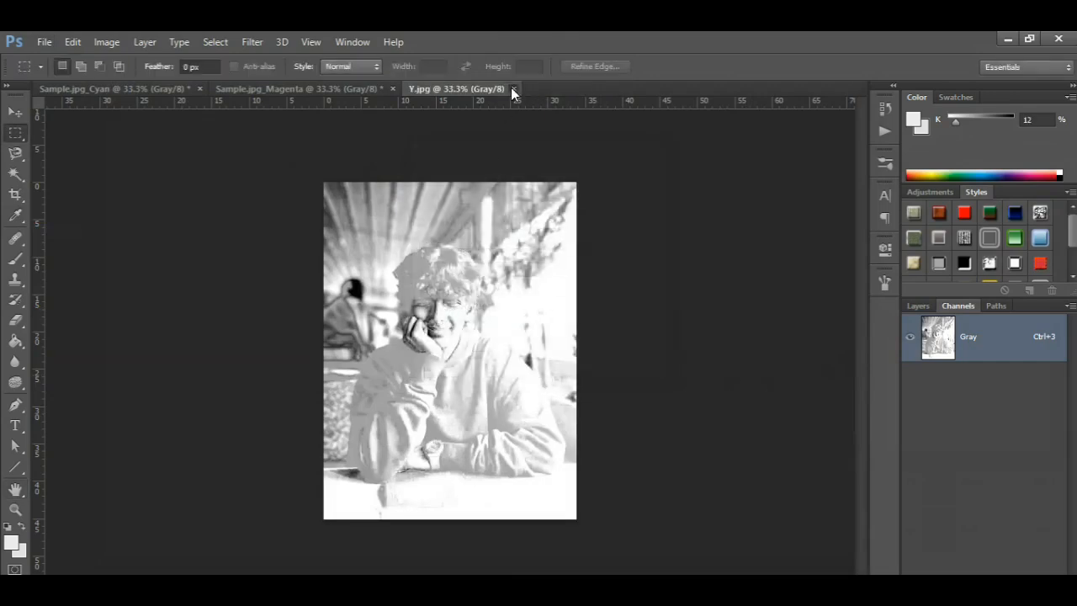
click(514, 89)
Step: Apply a Levels adjustment to the Magenta channel document with the white input level set to 200
click(107, 42)
mouse_move(139, 82)
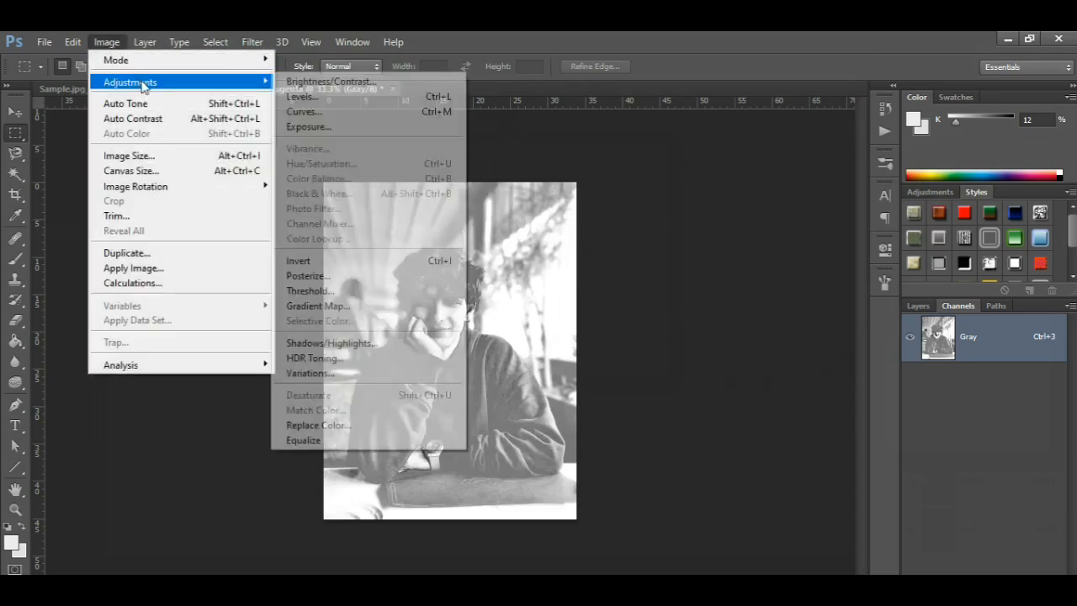
click(310, 101)
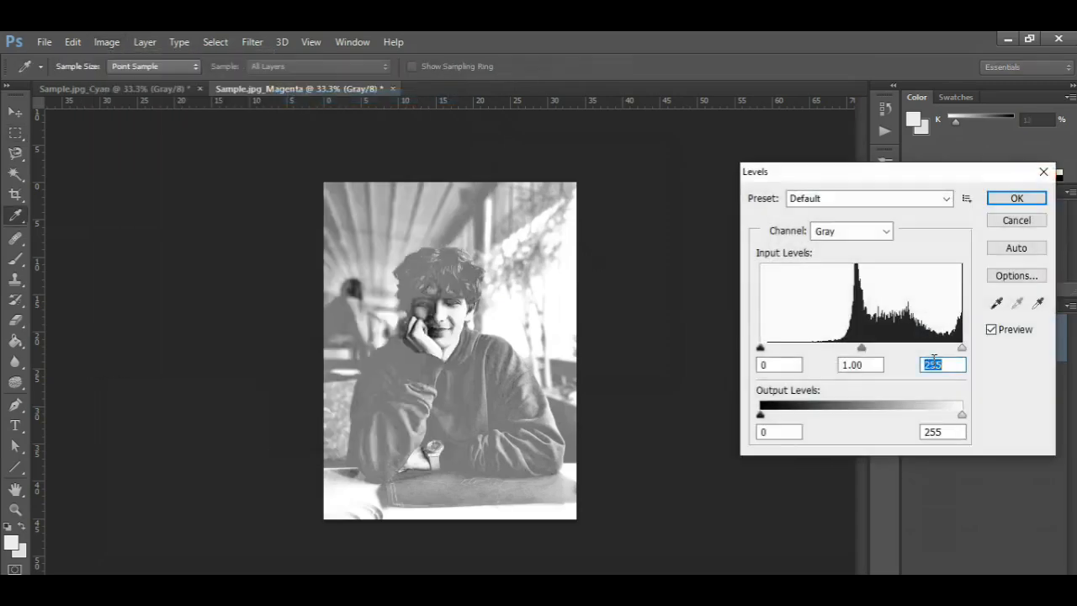
text(200)
click(1008, 198)
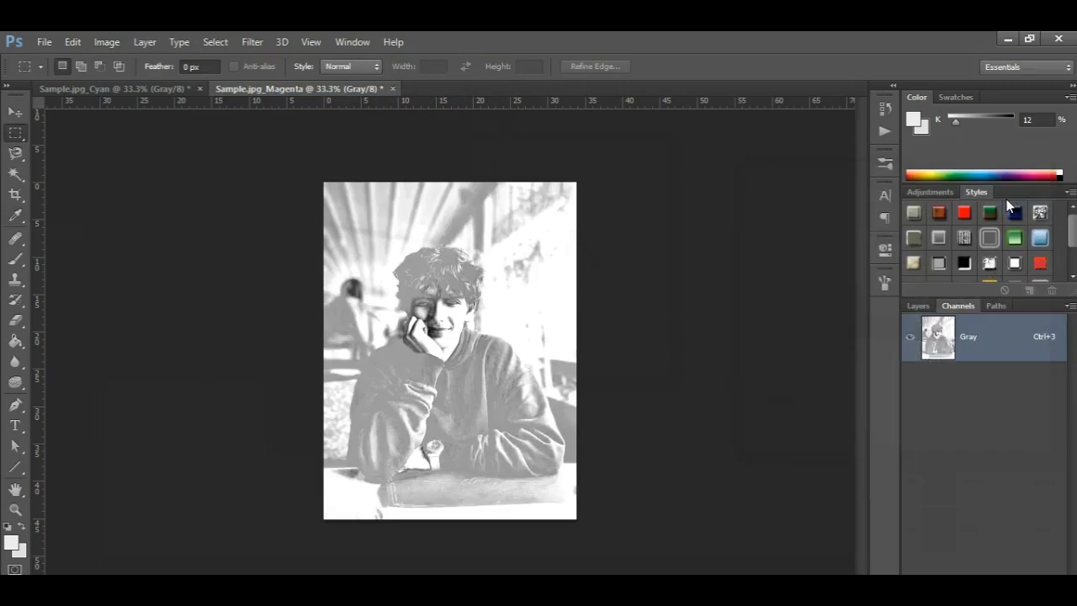
Step: Save the adjusted Magenta channel as a JPEG named M in the LineArt folder and close its document
click(44, 42)
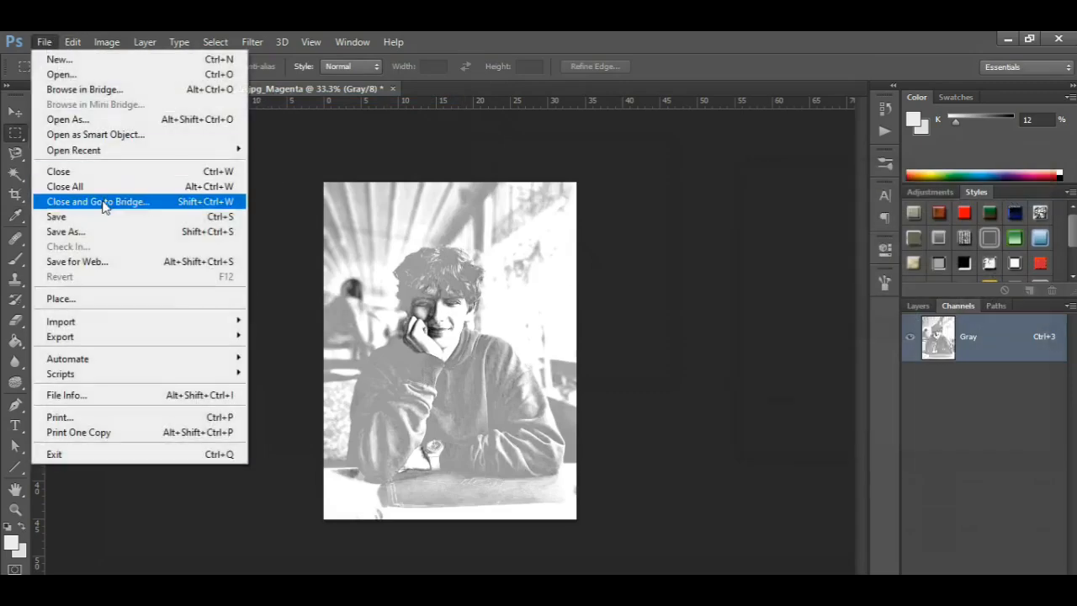
click(97, 231)
text(M)
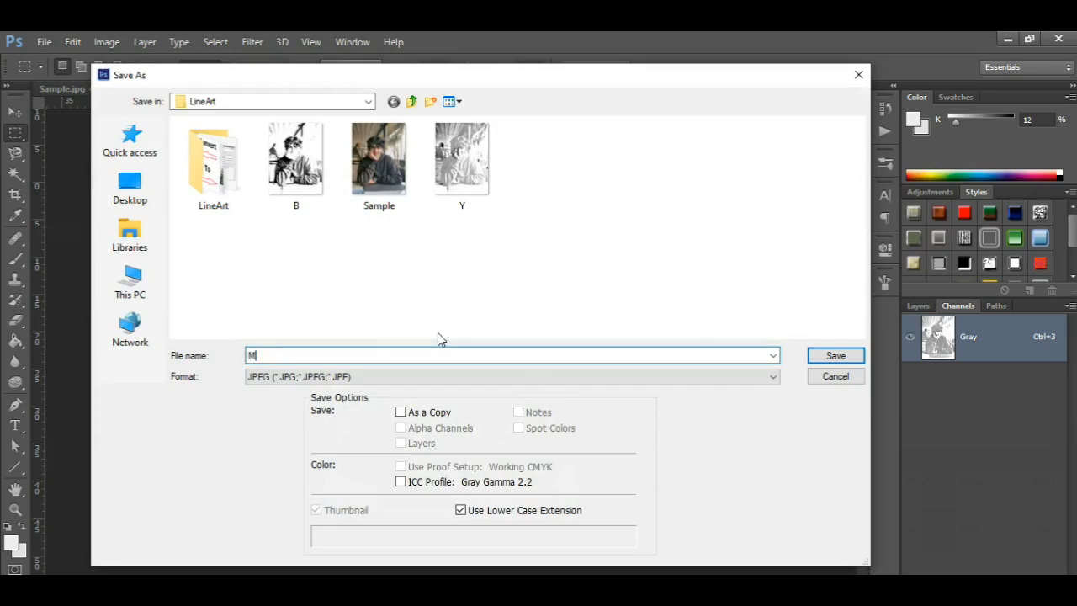
click(834, 356)
click(631, 177)
click(323, 89)
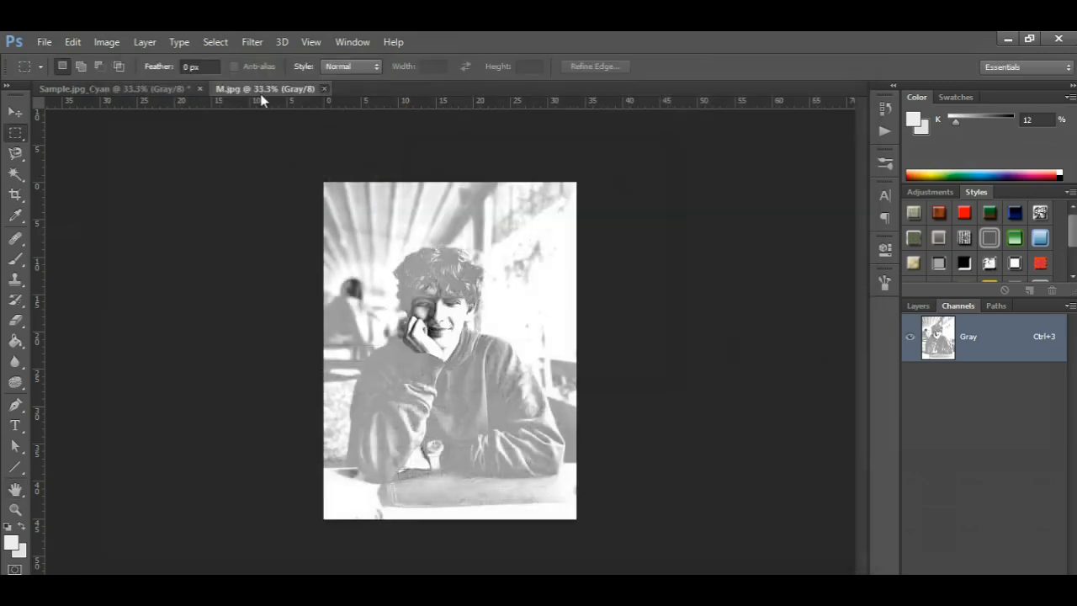
Step: Apply a Levels adjustment to the Cyan channel document with the white input level set to 200
click(107, 42)
mouse_move(168, 81)
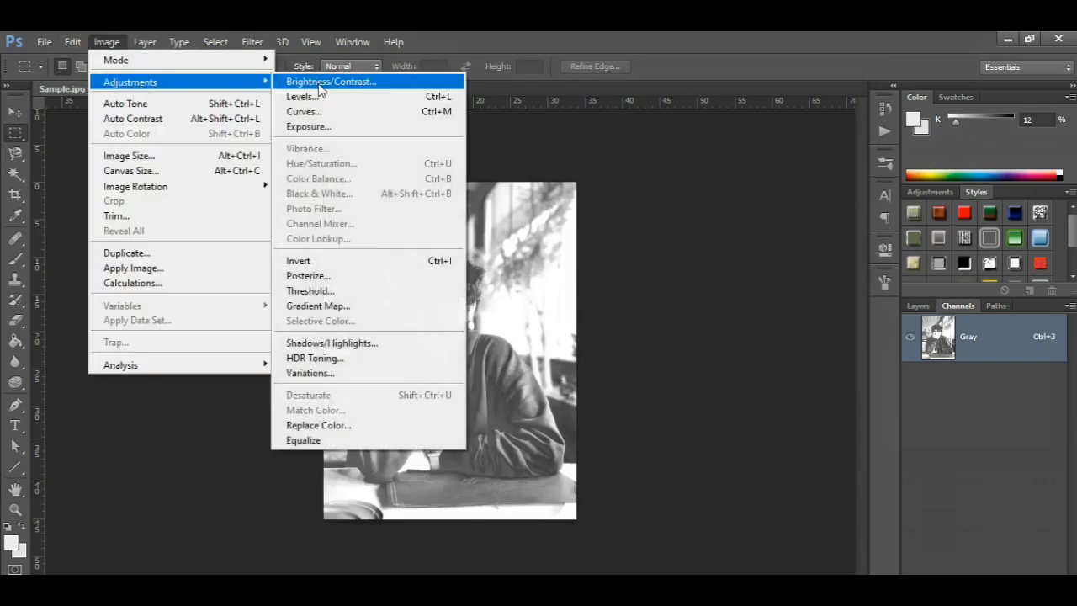
click(294, 96)
text(200)
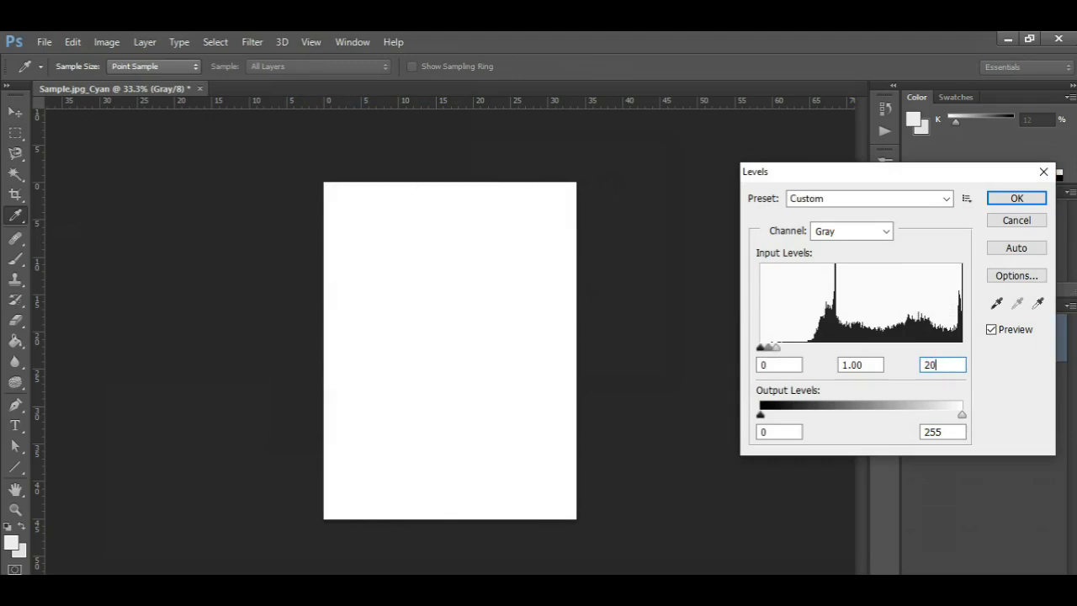
click(1017, 198)
key(m)
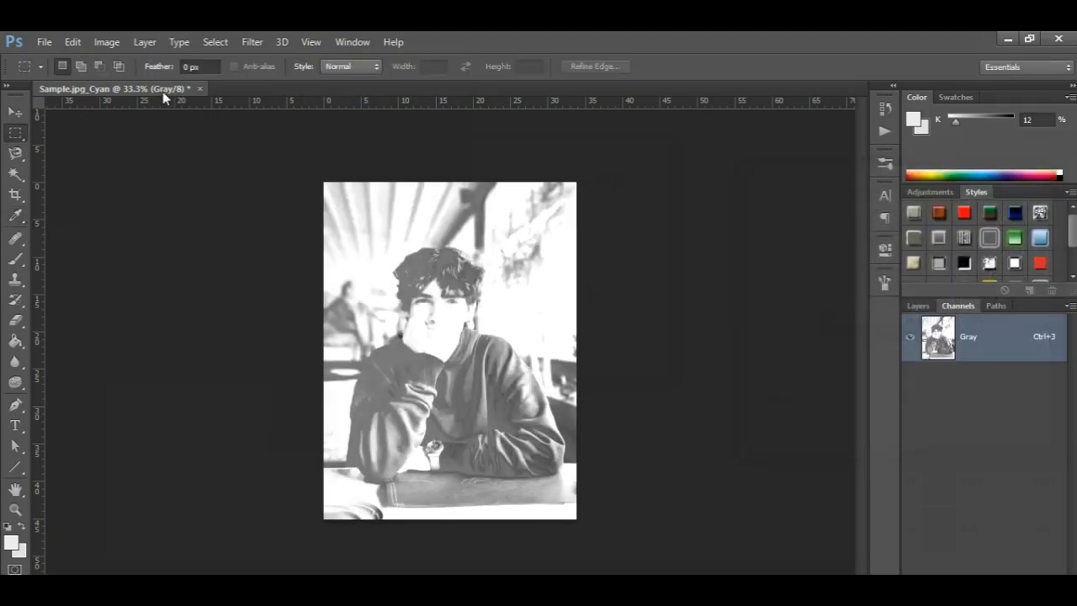
Step: Save the adjusted Cyan channel as a JPEG named C in the LineArt folder
click(43, 42)
click(98, 231)
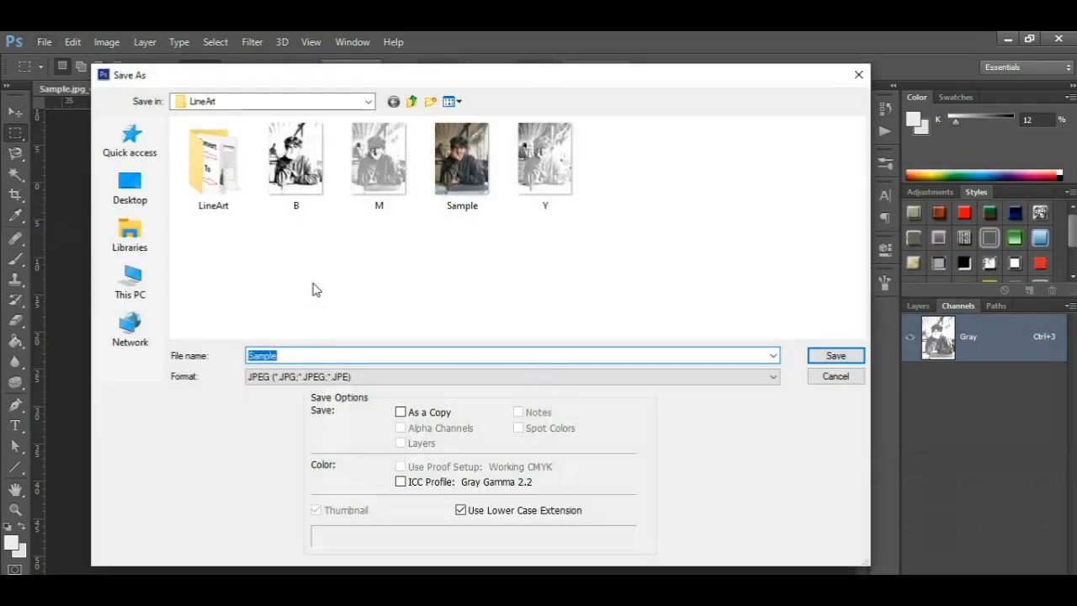
text(C)
click(835, 357)
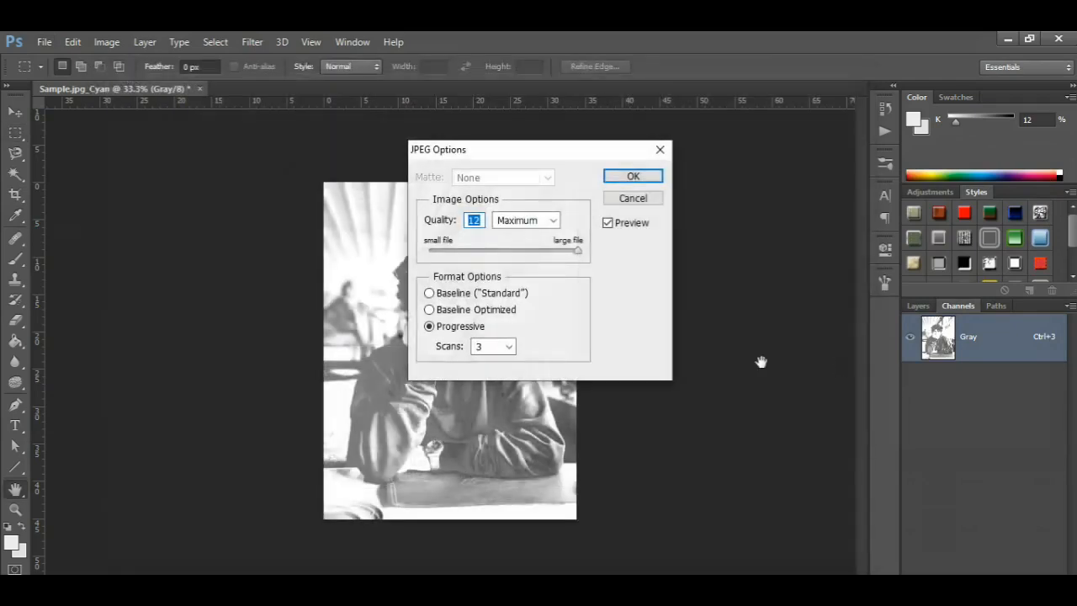
click(633, 178)
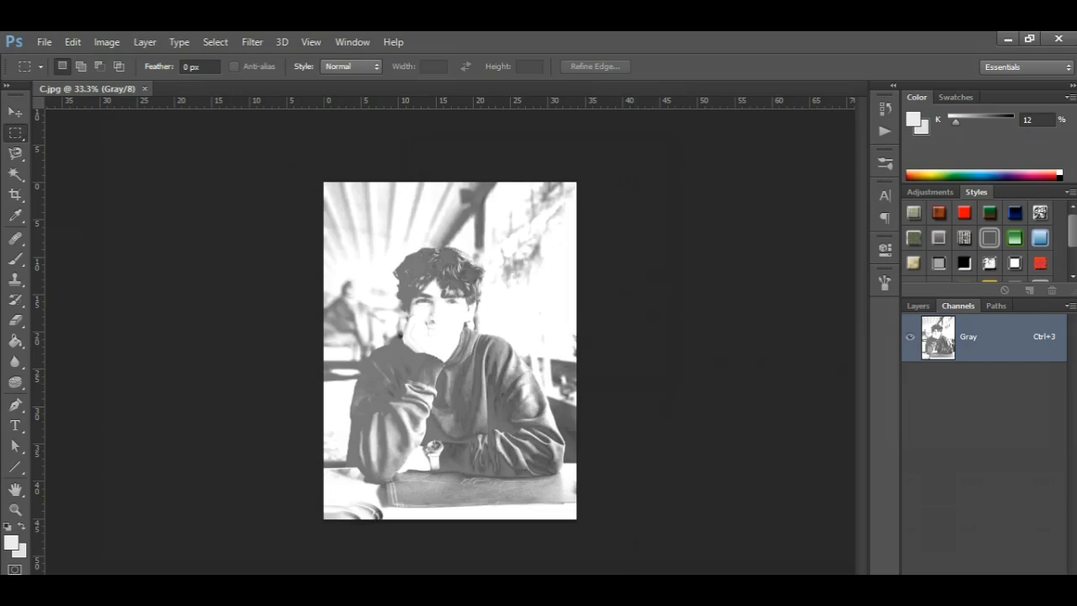
Step: Switch to the LineArt folder in File Explorer and check the saved channel images
click(1006, 39)
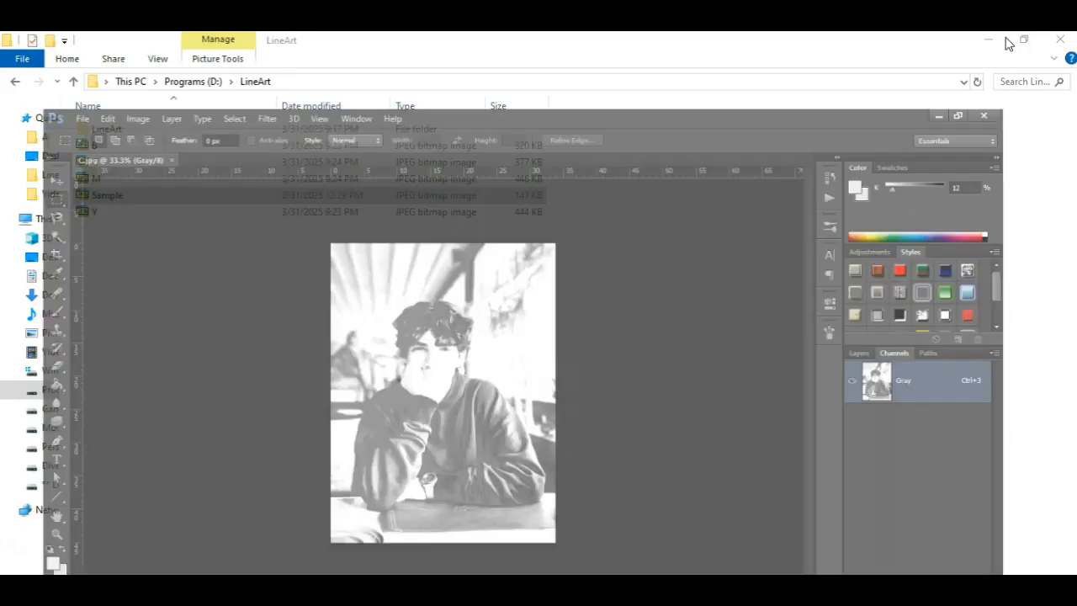
click(107, 149)
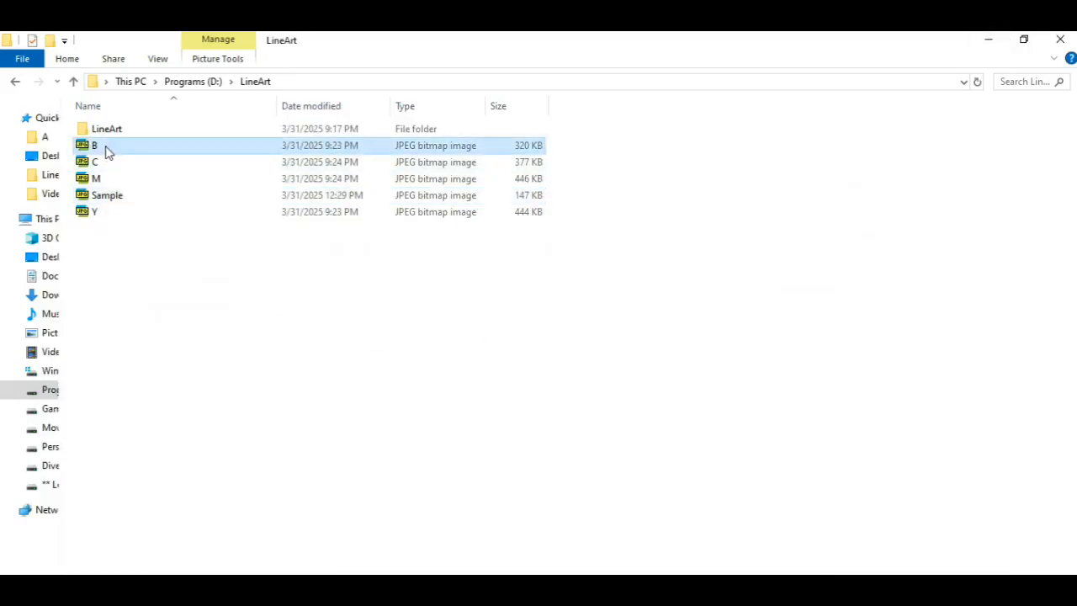
double_click(144, 179)
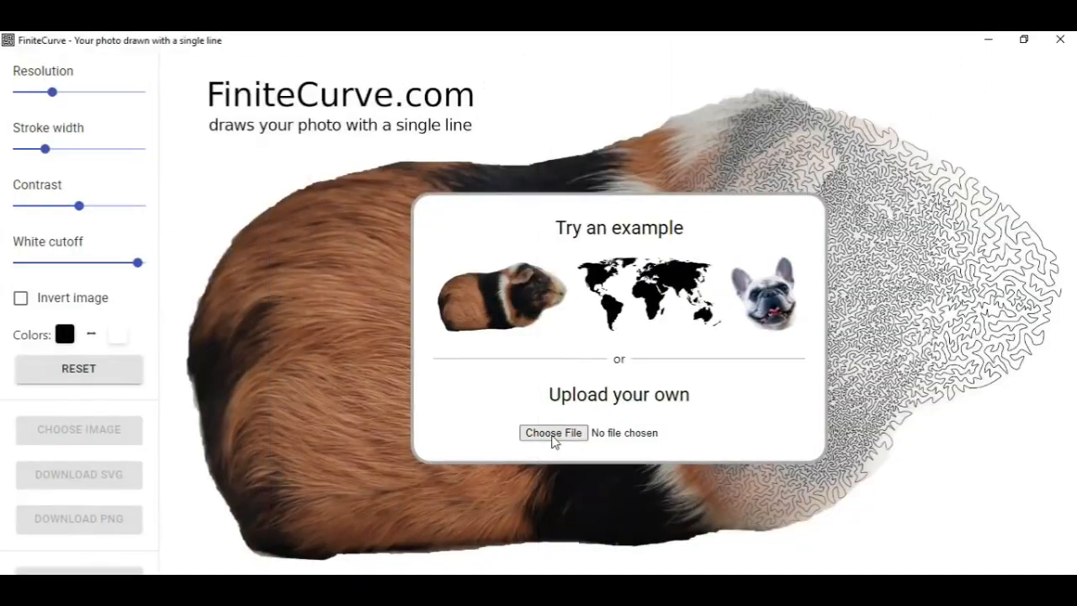
Step: Upload the Black channel image B from the LineArt folder to FiniteCurve
click(553, 434)
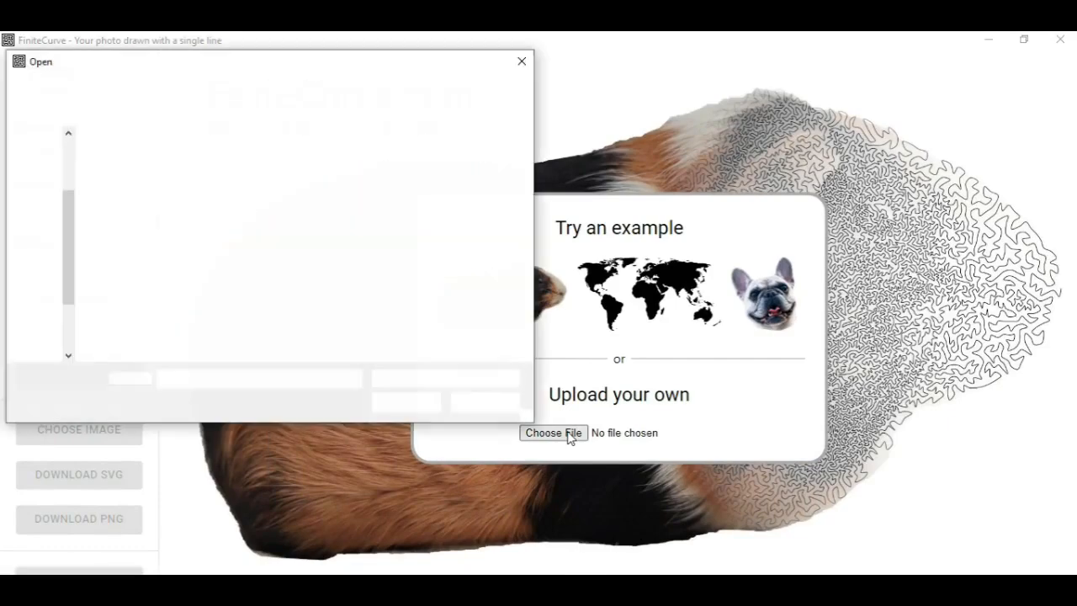
click(229, 195)
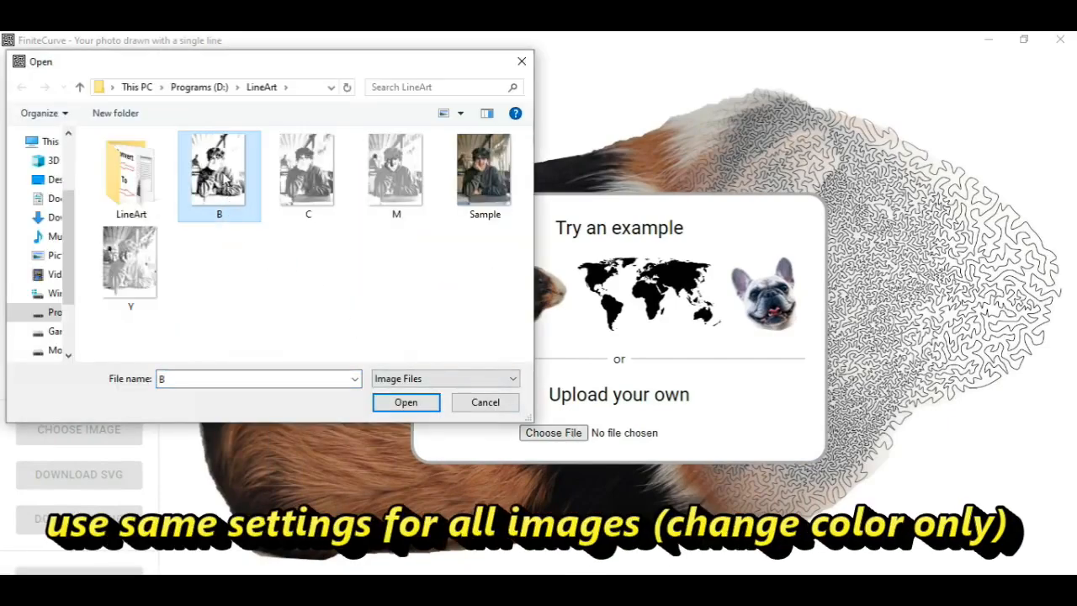
double_click(229, 195)
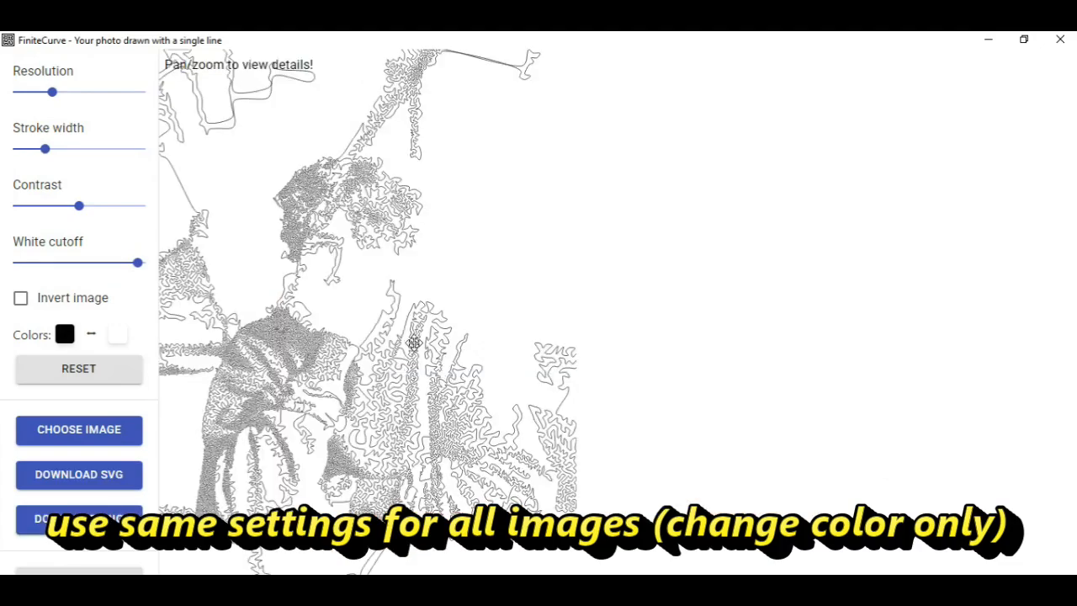
Step: Reduce the stroke width to near its minimum, raise the resolution to about 60% of its range, and download the drawing as SVG
drag(45, 149, 20, 156)
mouse_move(52, 91)
mouse_down()
mouse_move(92, 94)
mouse_move(101, 116)
mouse_up()
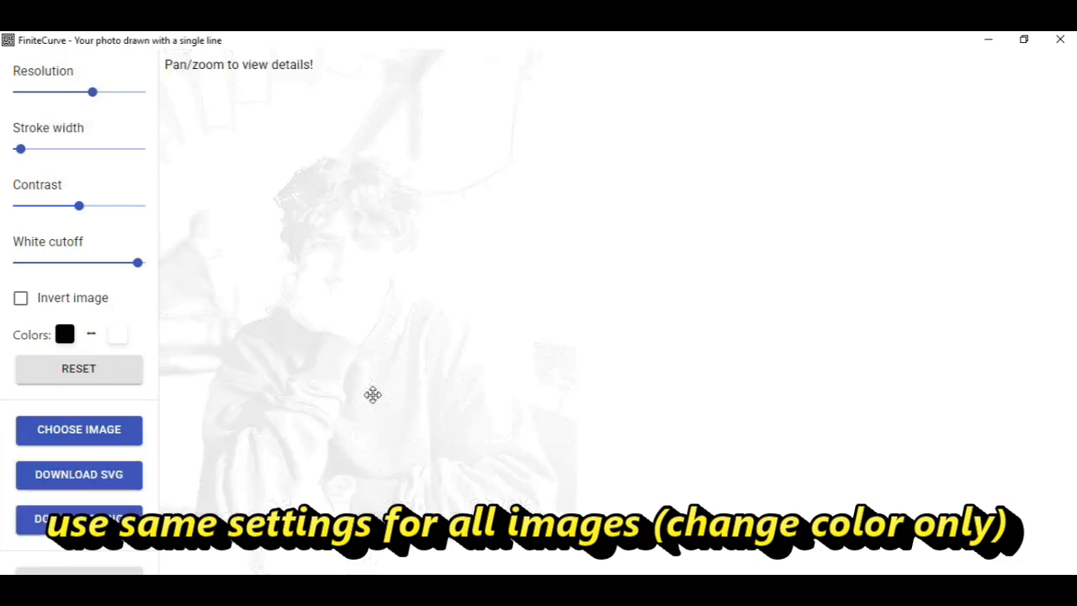
click(89, 477)
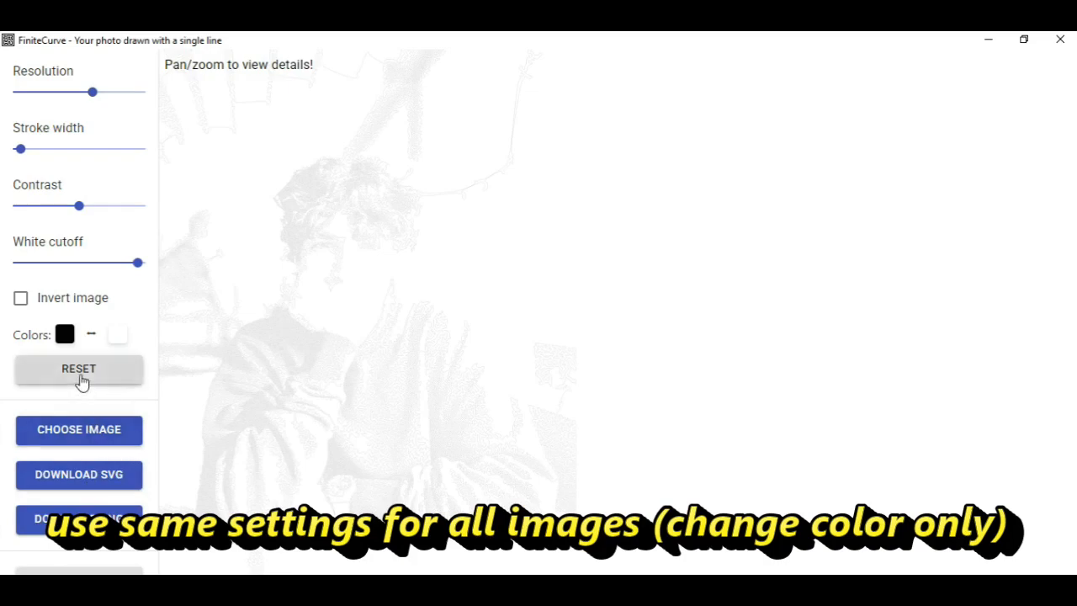
Step: Replace the source picture with the Cyan channel image C from the LineArt folder, keeping the same drawing settings
click(79, 431)
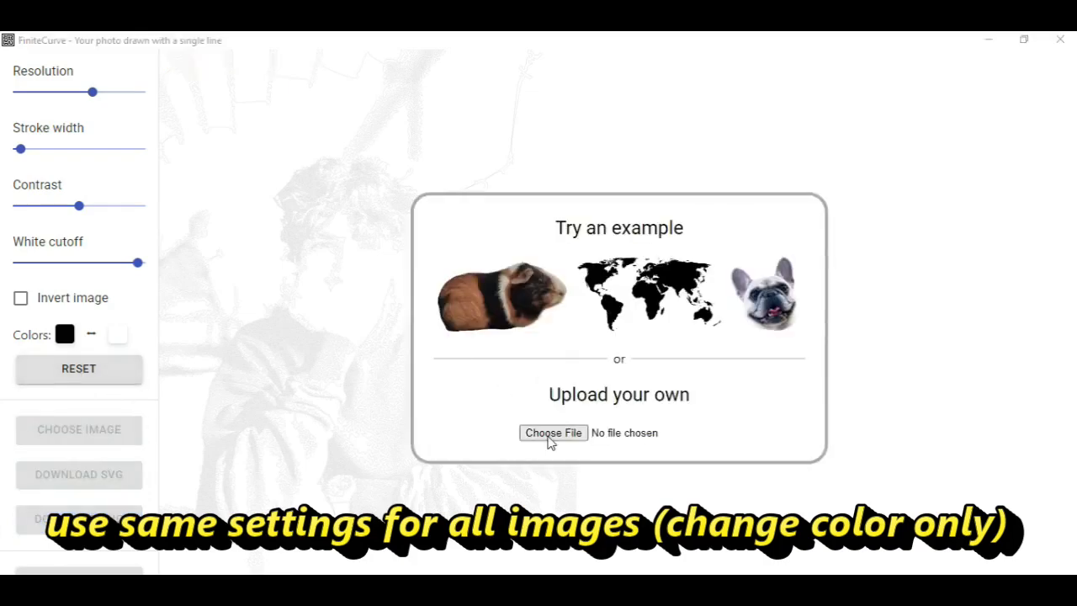
click(550, 434)
click(222, 257)
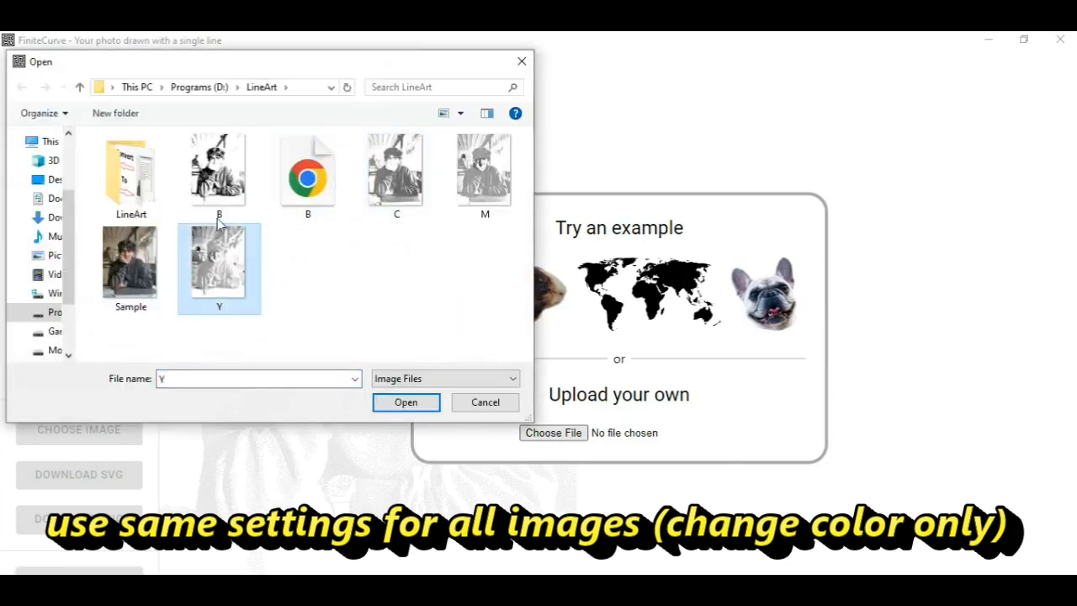
click(221, 181)
double_click(397, 193)
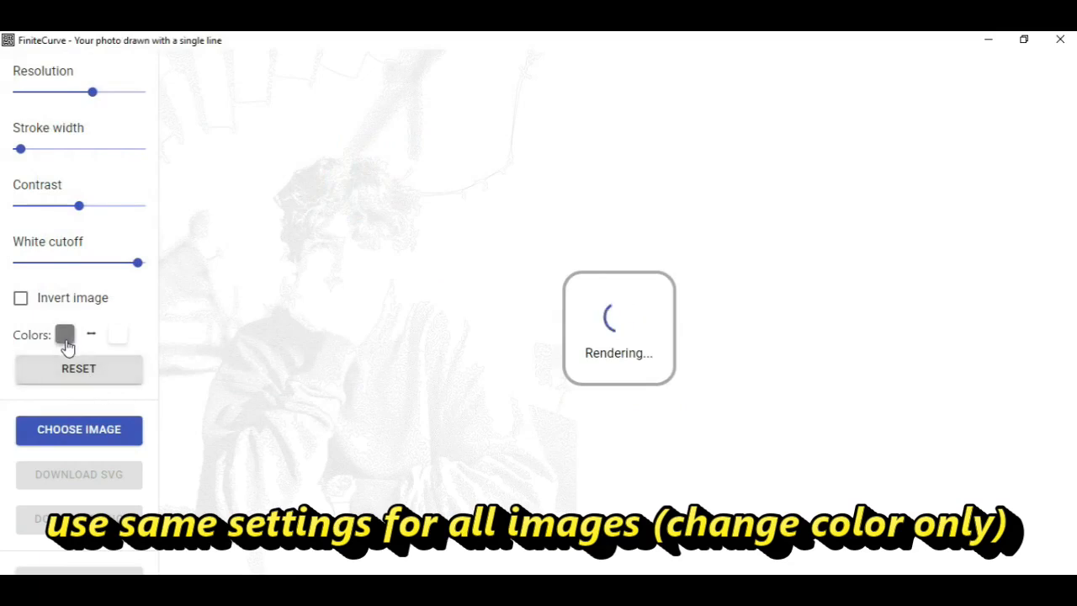
Step: Set the line colour to cyan (RGB 0, 255, 255; hex 00FFFF) and download the Cyan drawing as SVG
click(66, 341)
click(150, 463)
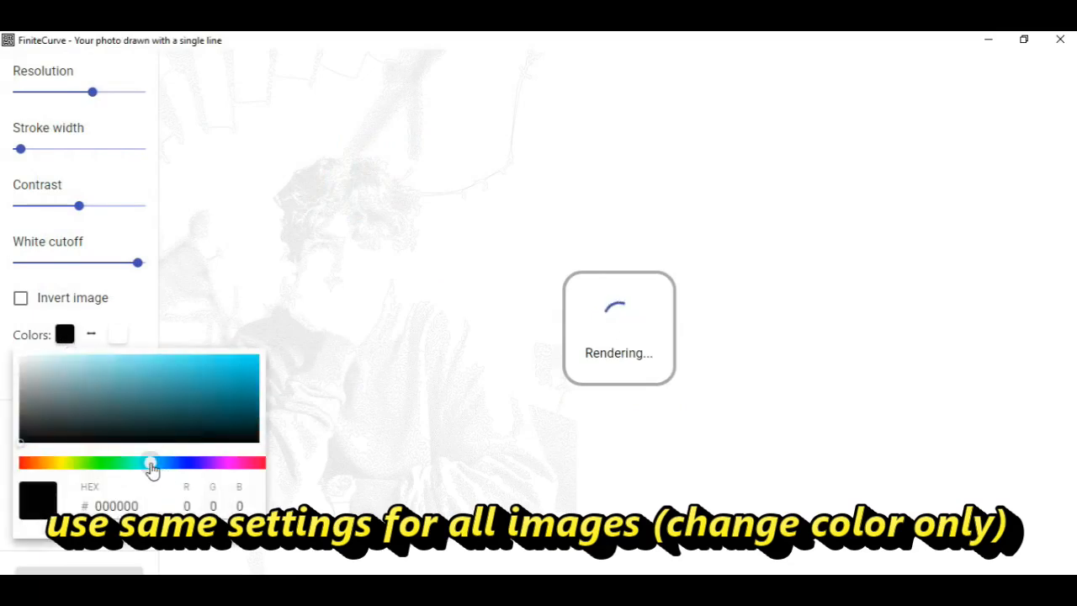
click(248, 361)
drag(247, 366, 270, 357)
double_click(224, 504)
text(255)
double_click(248, 505)
text(255)
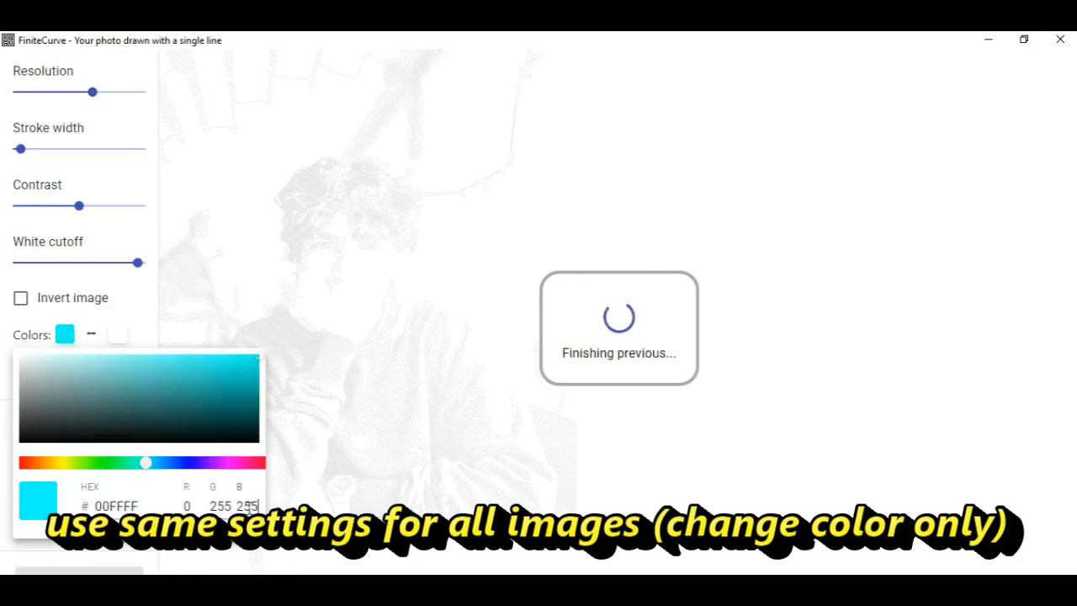
click(69, 339)
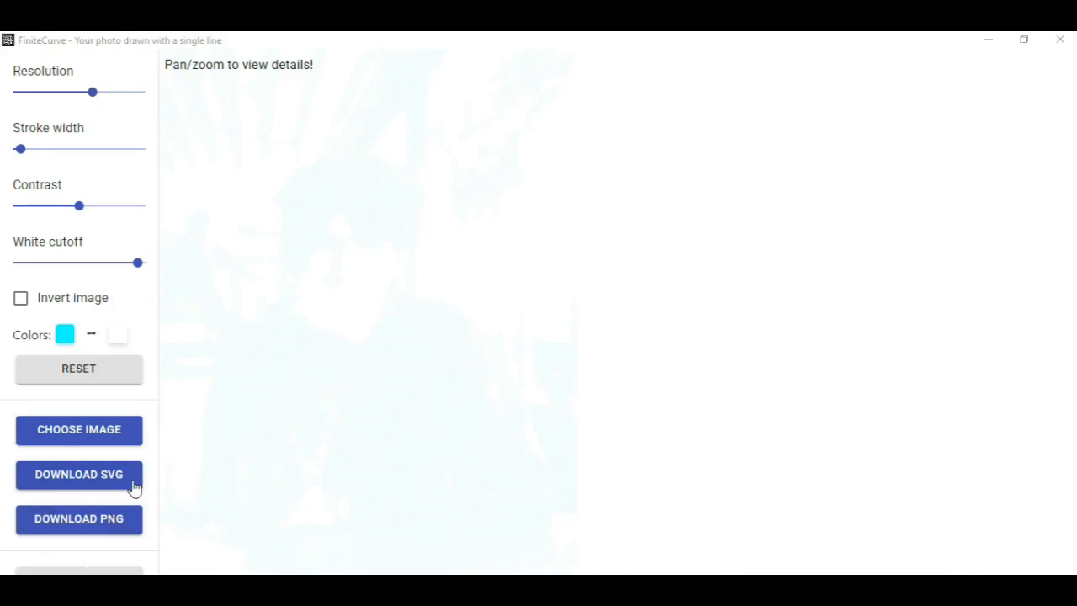
Step: Replace the source picture with the Magenta channel image M from the LineArt folder
click(78, 431)
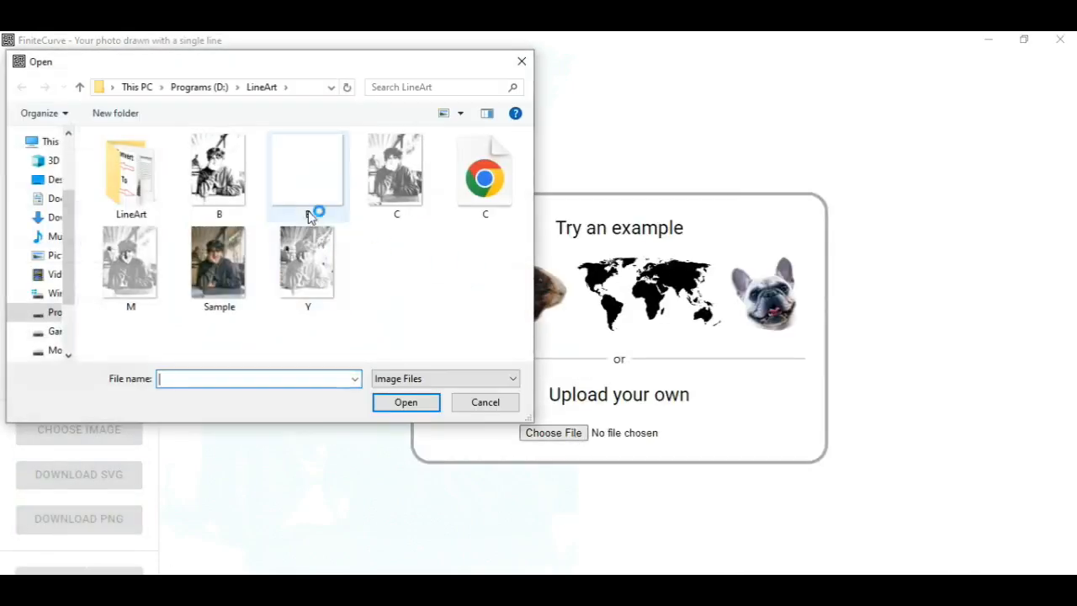
double_click(139, 284)
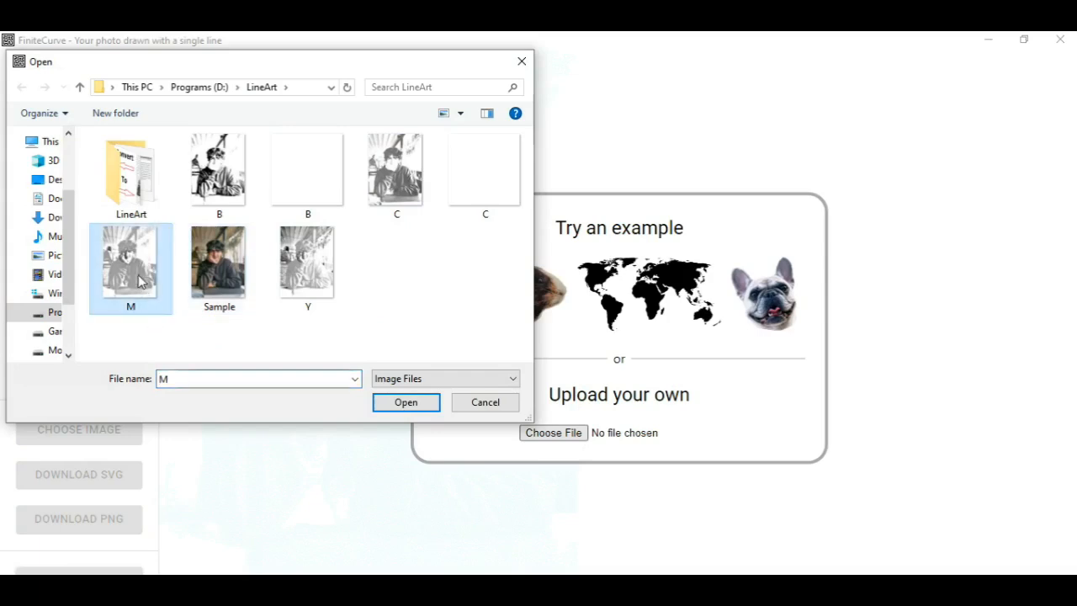
Step: Set the line colour to magenta (RGB 255, 0, 255; hex FF00FF) and download the Magenta drawing as SVG
click(80, 333)
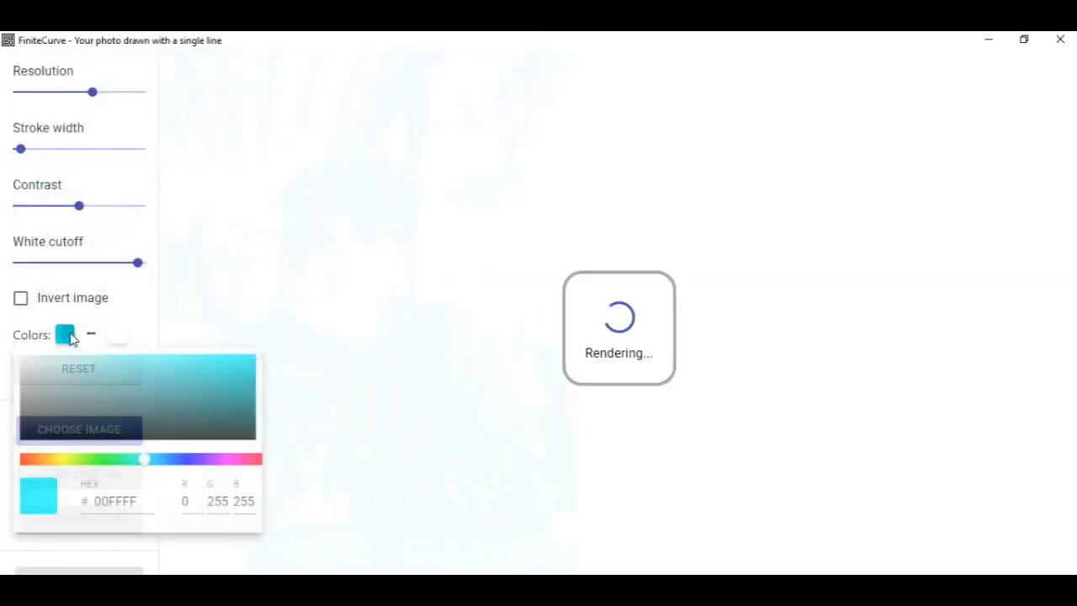
click(226, 464)
double_click(194, 506)
text(255)
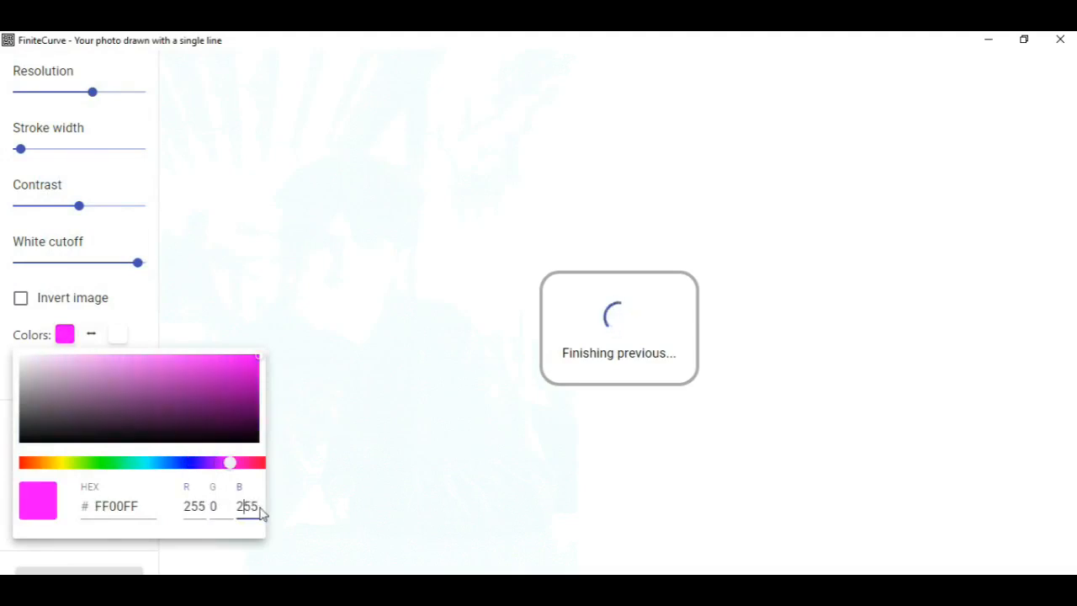
click(191, 321)
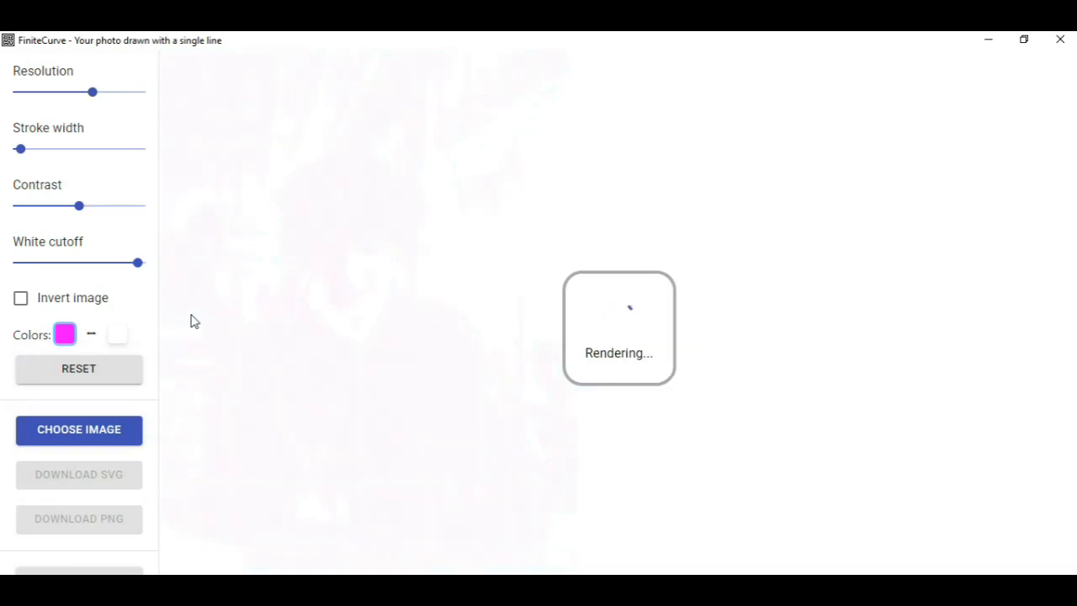
click(74, 479)
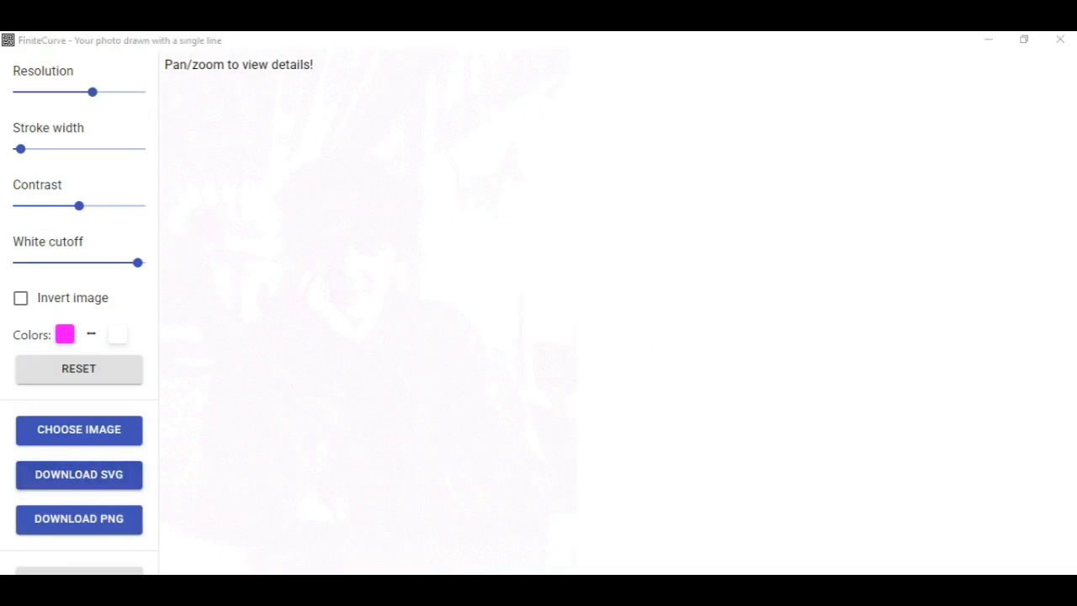
Step: Replace the source picture with the Yellow channel image Y from the LineArt folder
click(79, 433)
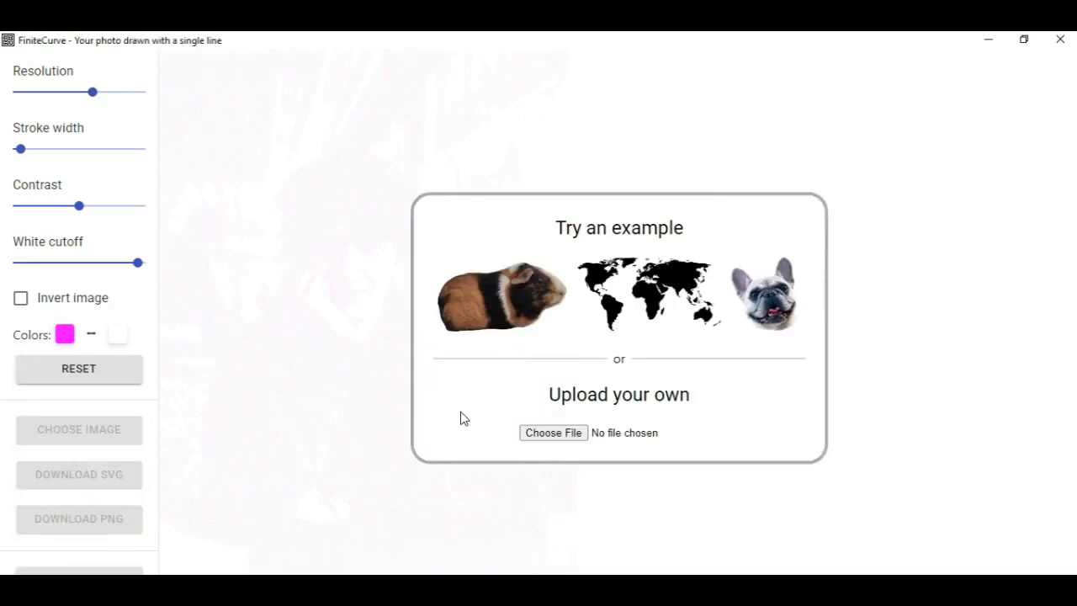
click(556, 433)
double_click(395, 270)
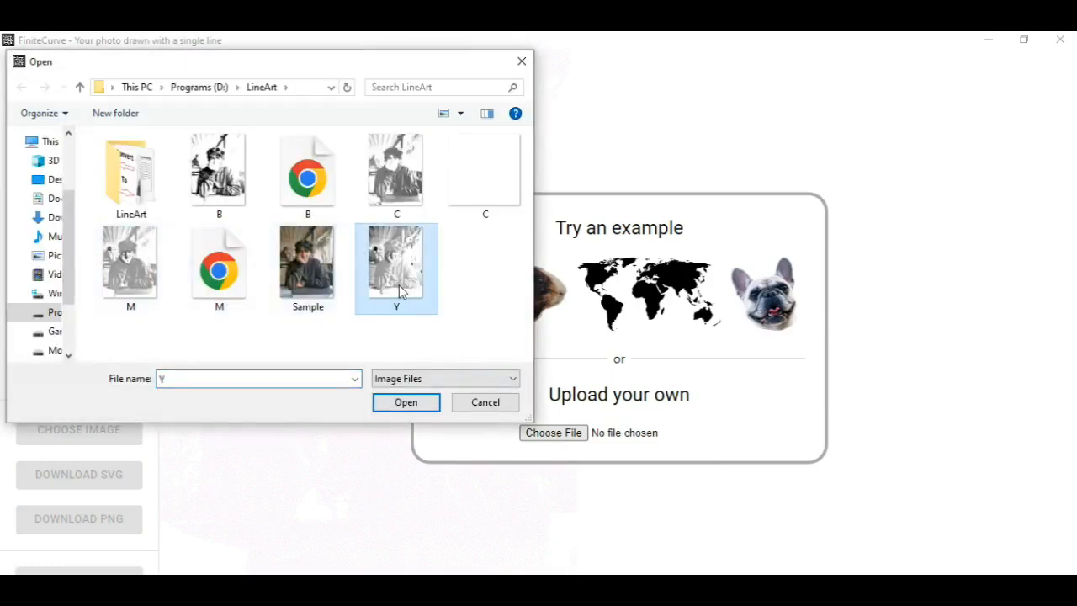
Step: Set the line colour to yellow (RGB 255, 255, 0; hex FFFF00) and download the Yellow drawing as SVG
click(70, 335)
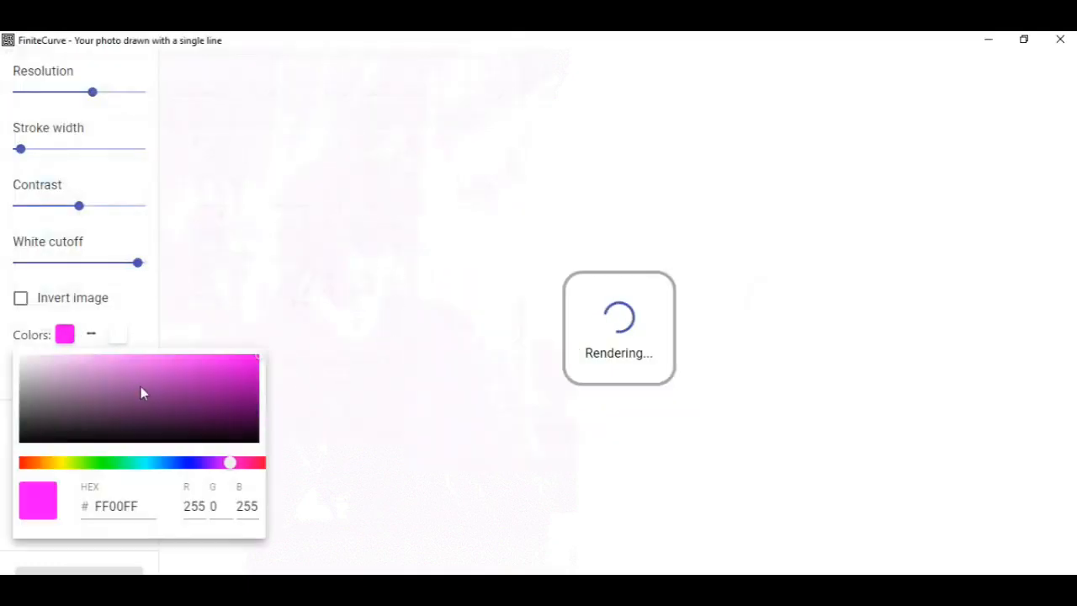
click(65, 463)
double_click(194, 505)
text(255)
click(236, 505)
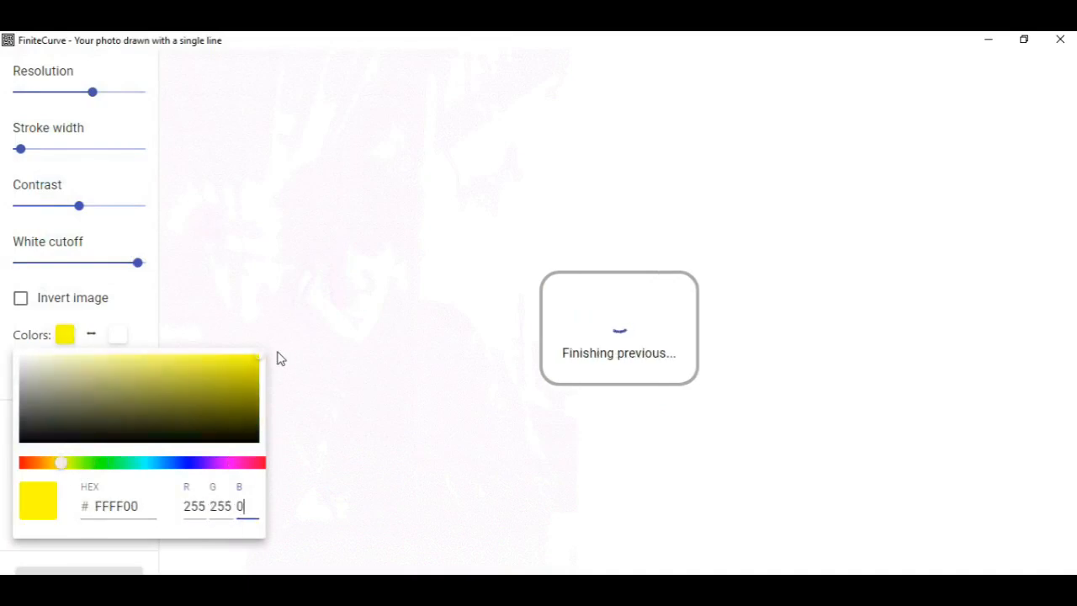
click(168, 311)
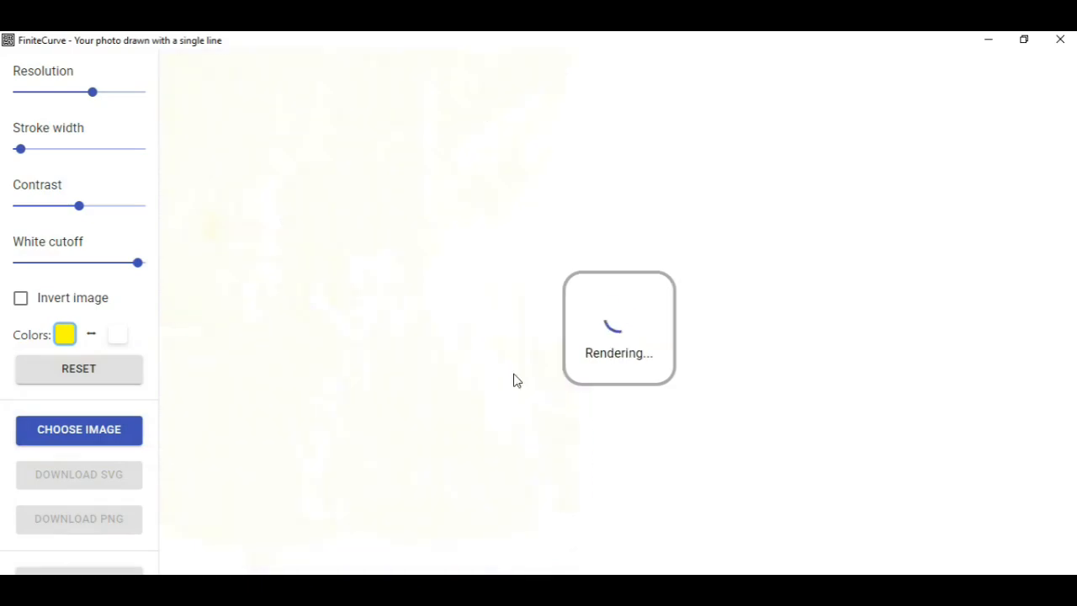
click(84, 481)
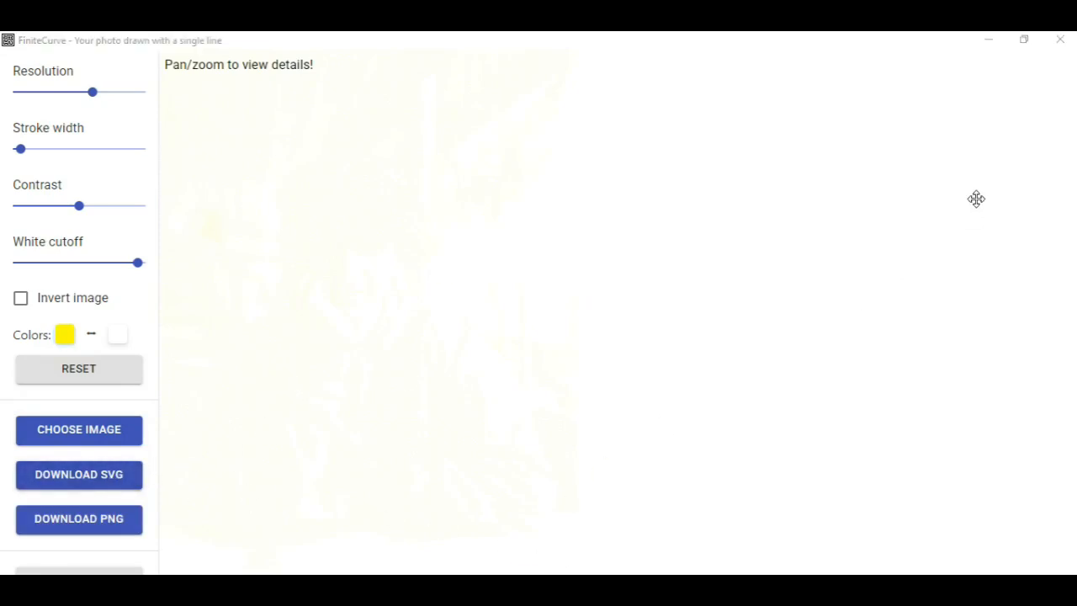
Step: Minimize FiniteCurve and check the saved B, C, M and Y SVG files in the LineArt folder
click(988, 39)
click(95, 162)
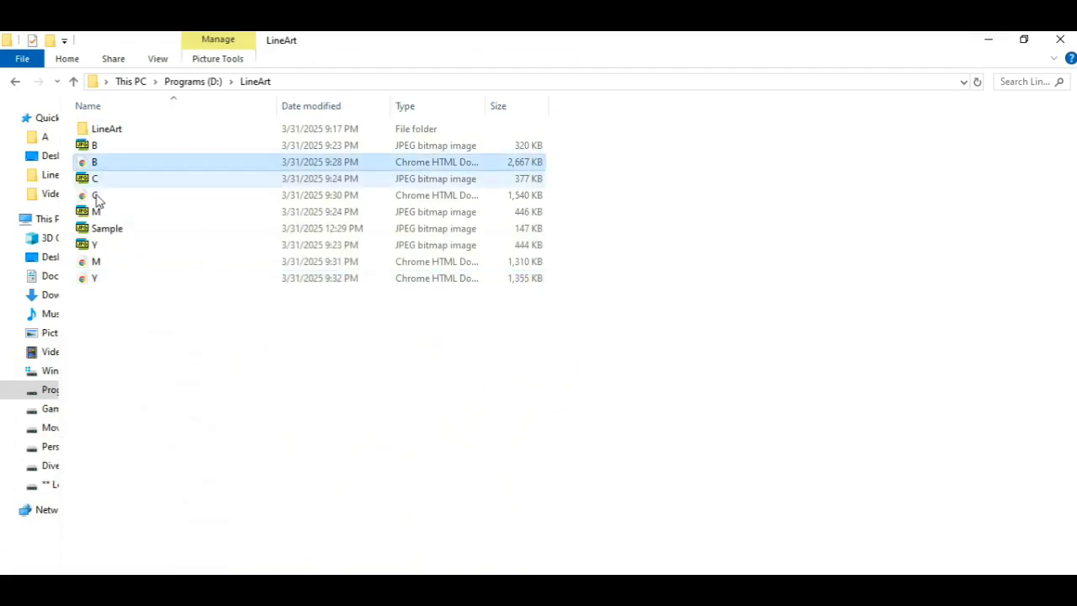
click(97, 196)
click(96, 262)
click(96, 279)
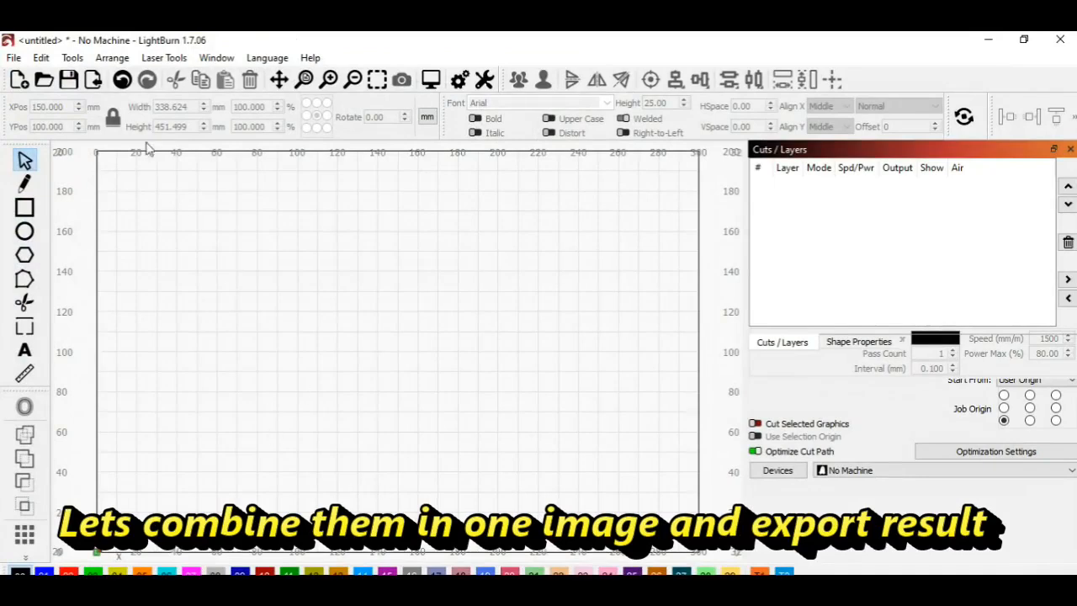
Step: In LightBurn, import the Y SVG from the LineArt folder and set its width to 100 mm with proportions locked
click(93, 79)
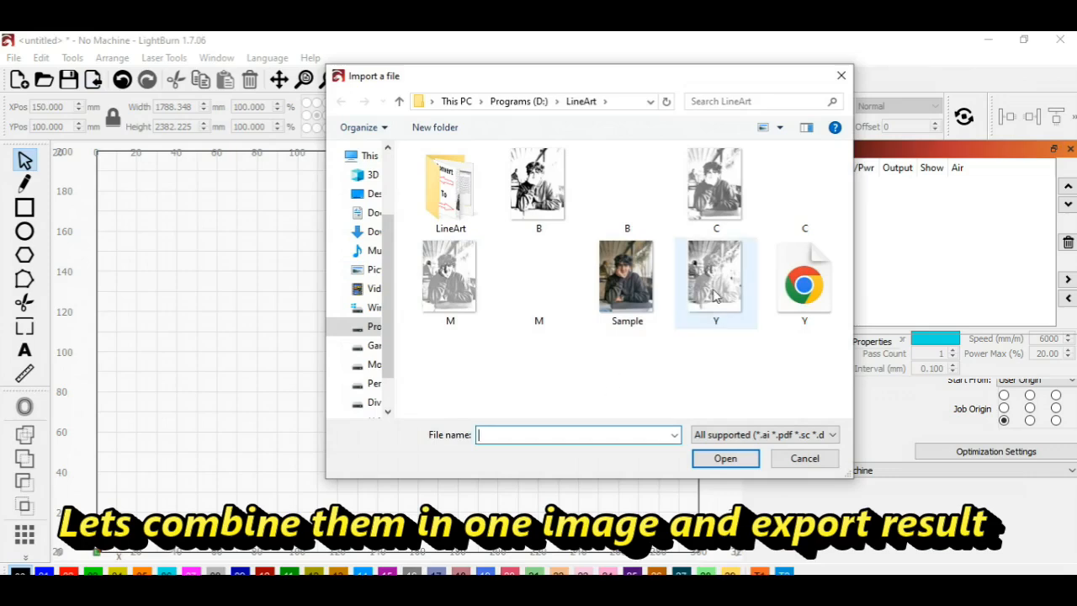
click(801, 289)
double_click(802, 289)
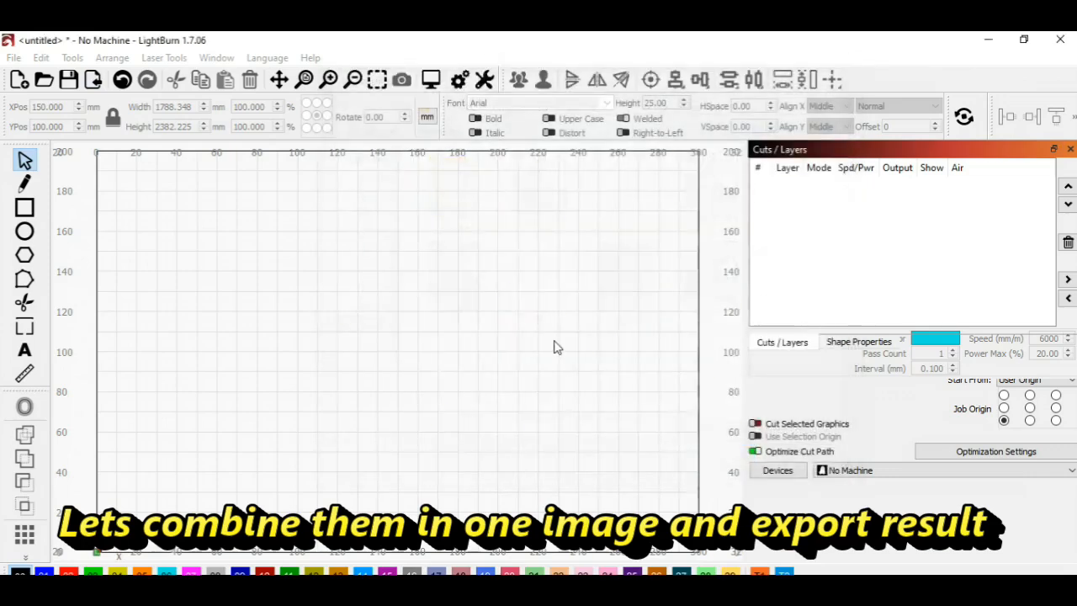
click(176, 107)
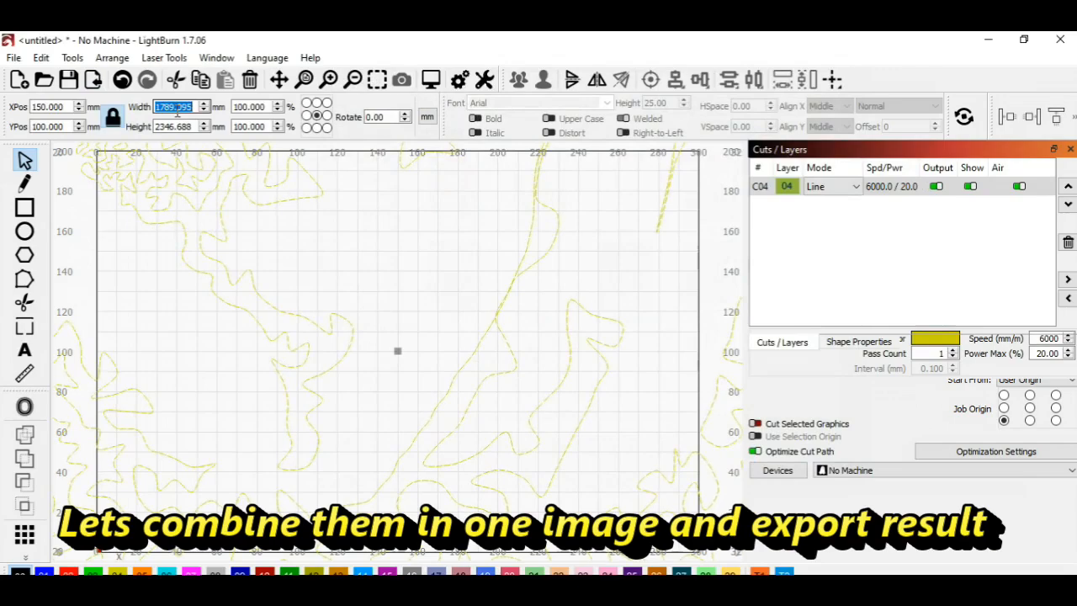
key(Return)
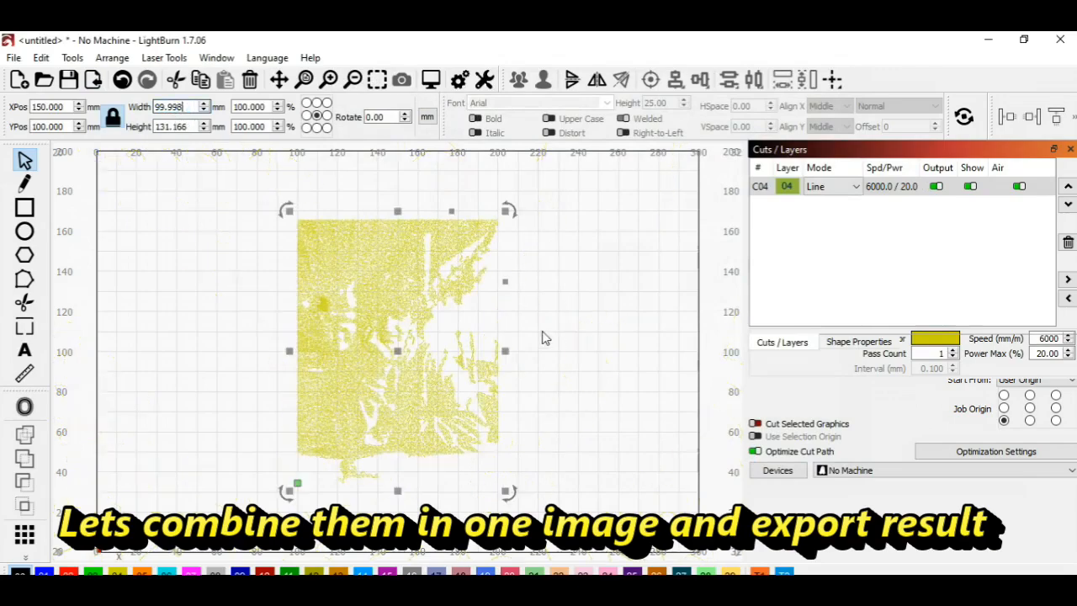
click(543, 337)
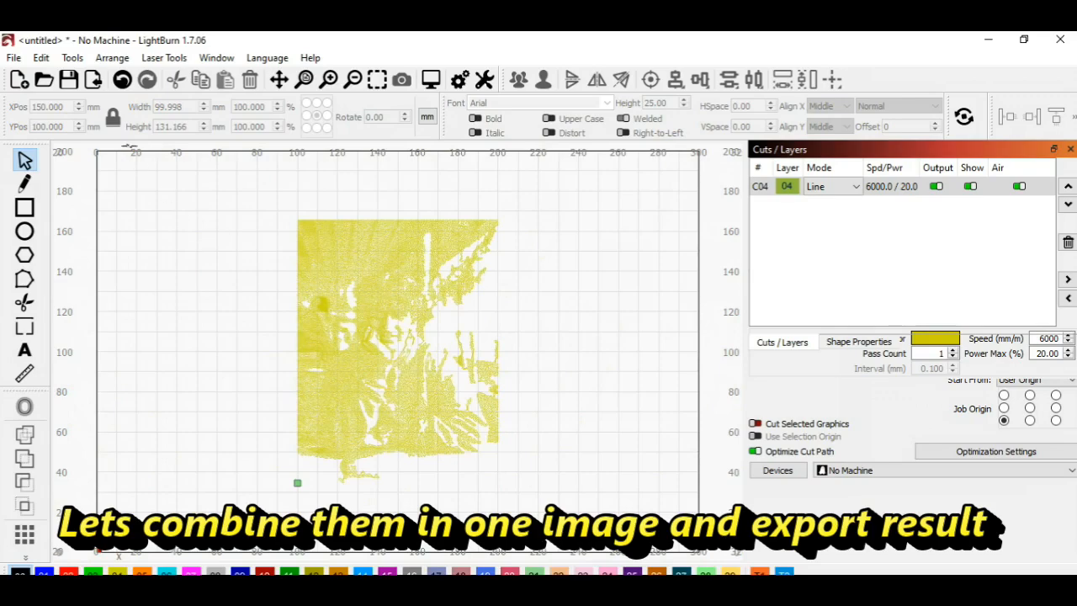
Step: Import the C SVG over the yellow drawing and set its width to 100 mm with proportions locked
click(94, 79)
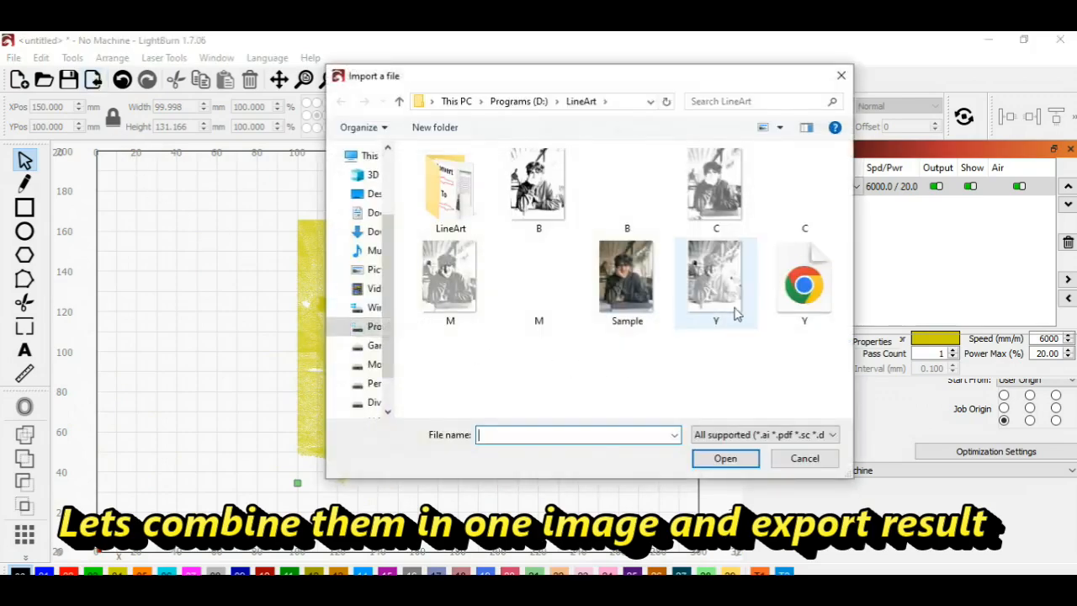
click(804, 211)
double_click(805, 214)
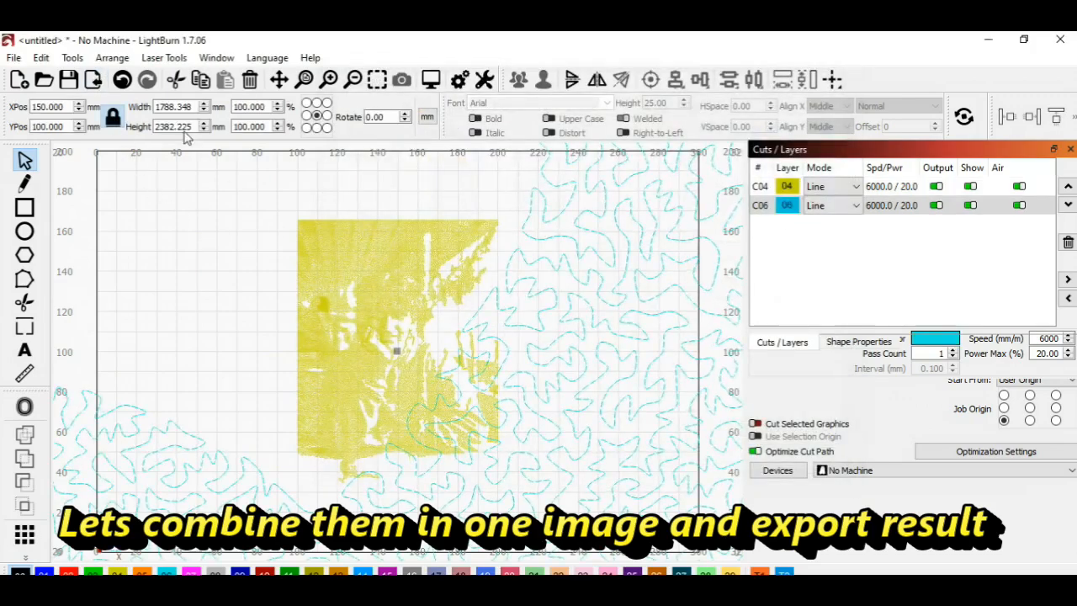
click(168, 107)
text(100)
key(Return)
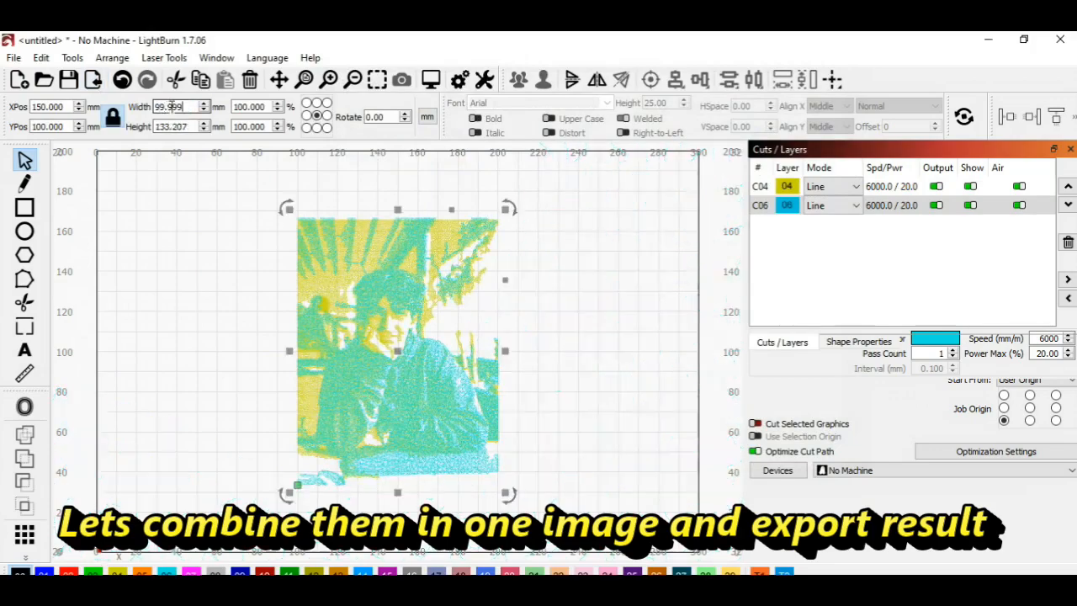
click(572, 295)
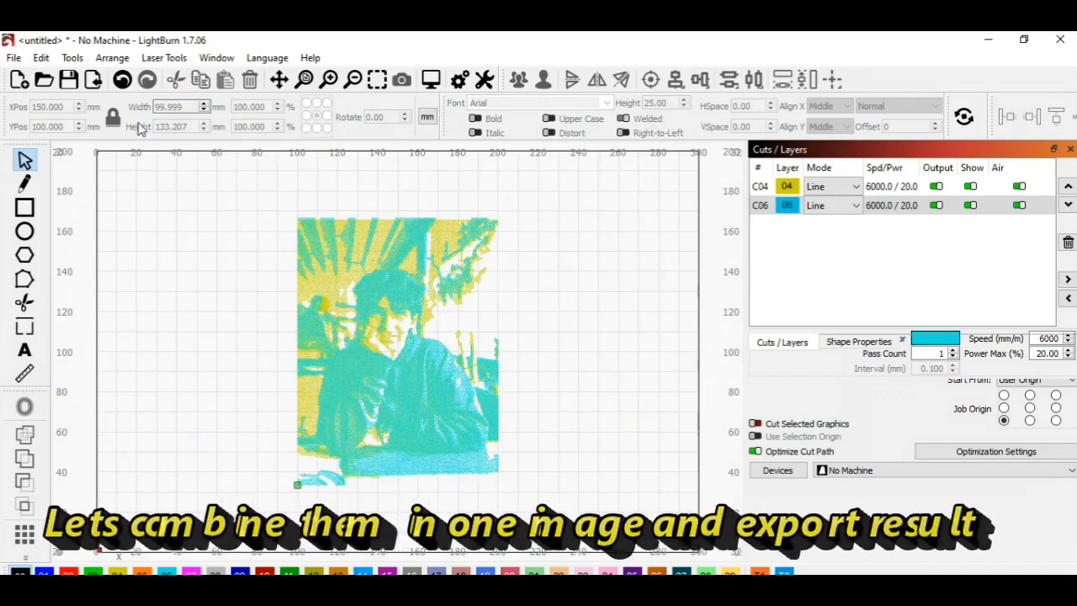
Step: Import the M SVG over the yellow and cyan drawings and set its width to 100 mm with proportions locked
click(92, 79)
click(530, 304)
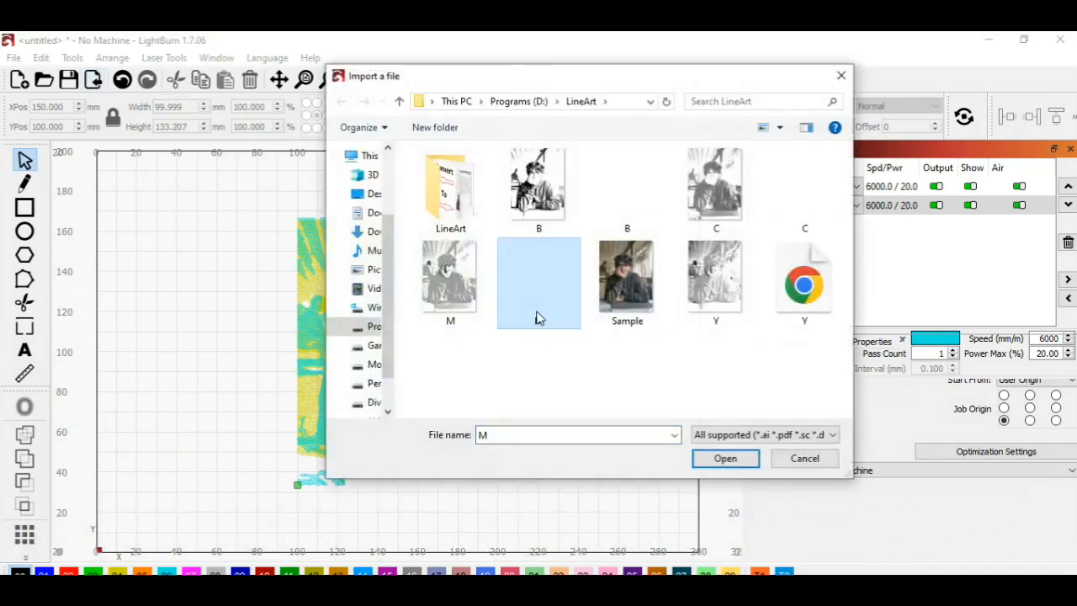
double_click(538, 318)
double_click(173, 110)
text(100)
key(Return)
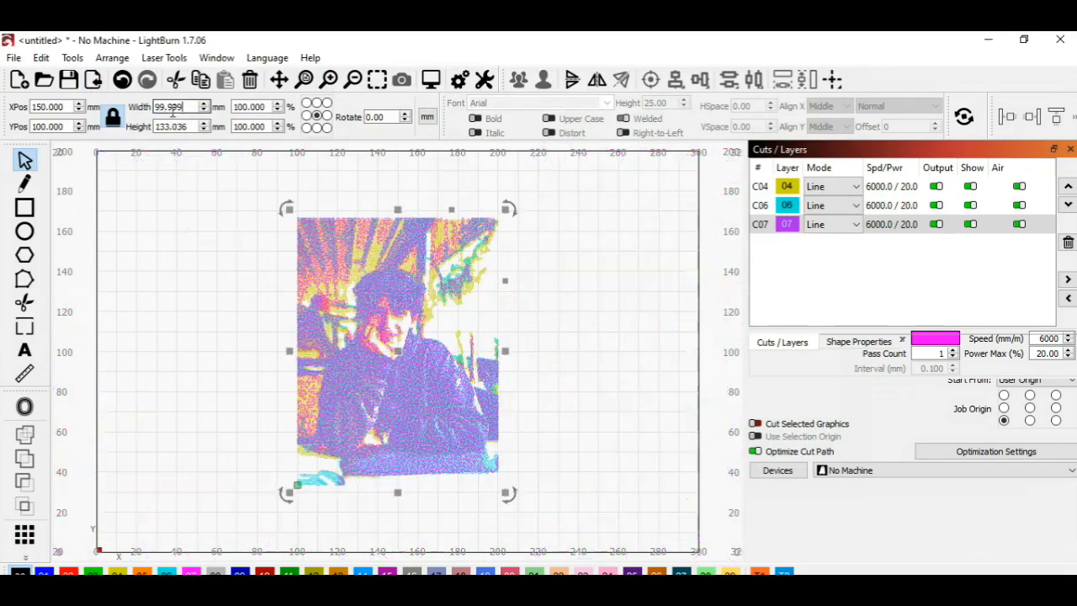
click(175, 238)
Step: Import the black B SVG over the three coloured drawings and set its width to 100 mm with proportions locked
click(93, 79)
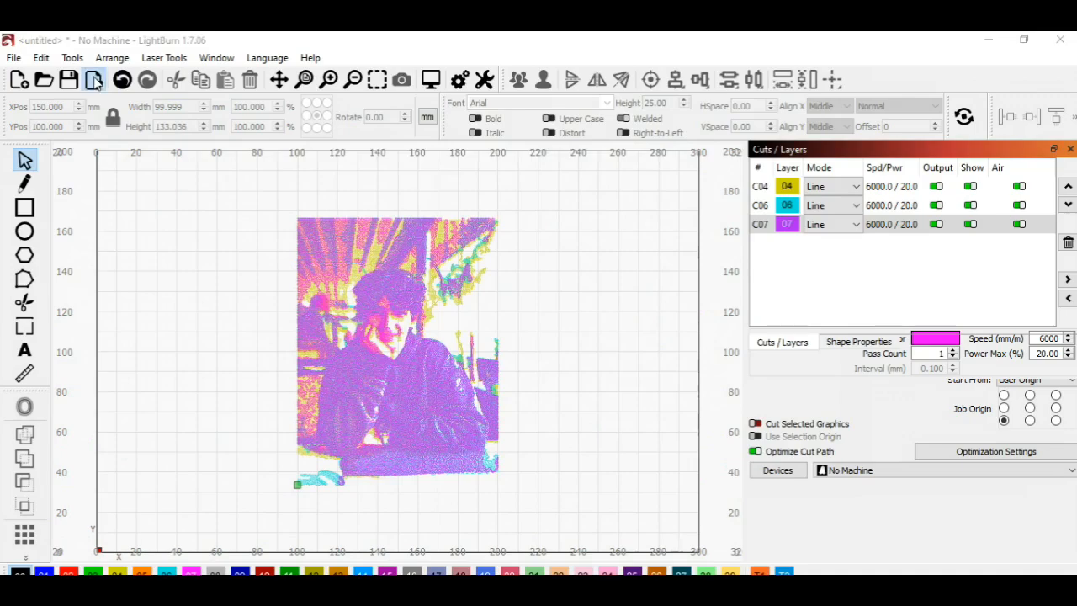
click(623, 215)
double_click(621, 215)
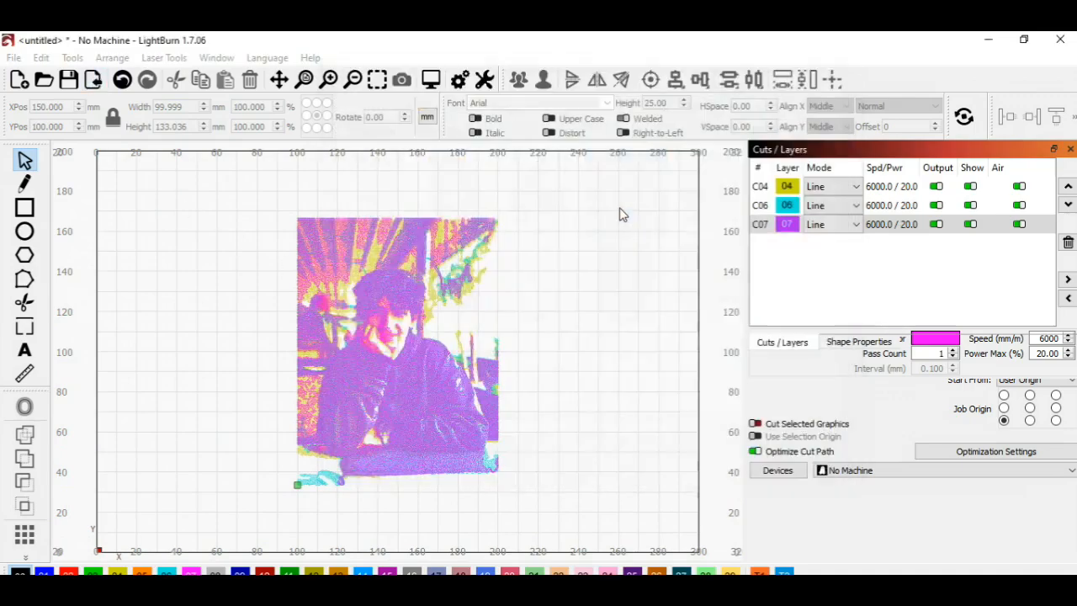
double_click(165, 108)
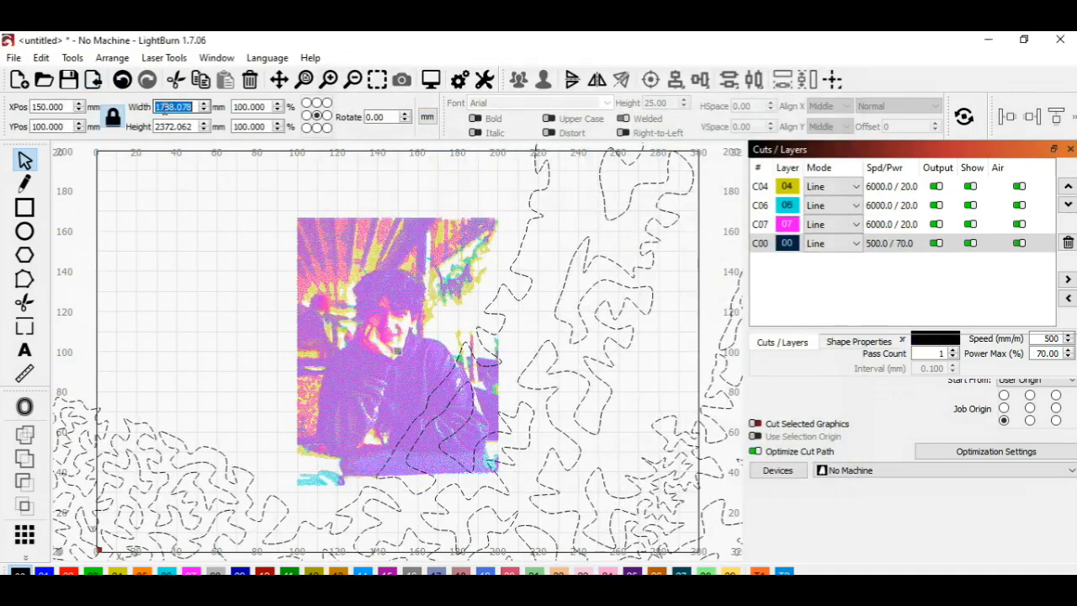
text(100)
key(Return)
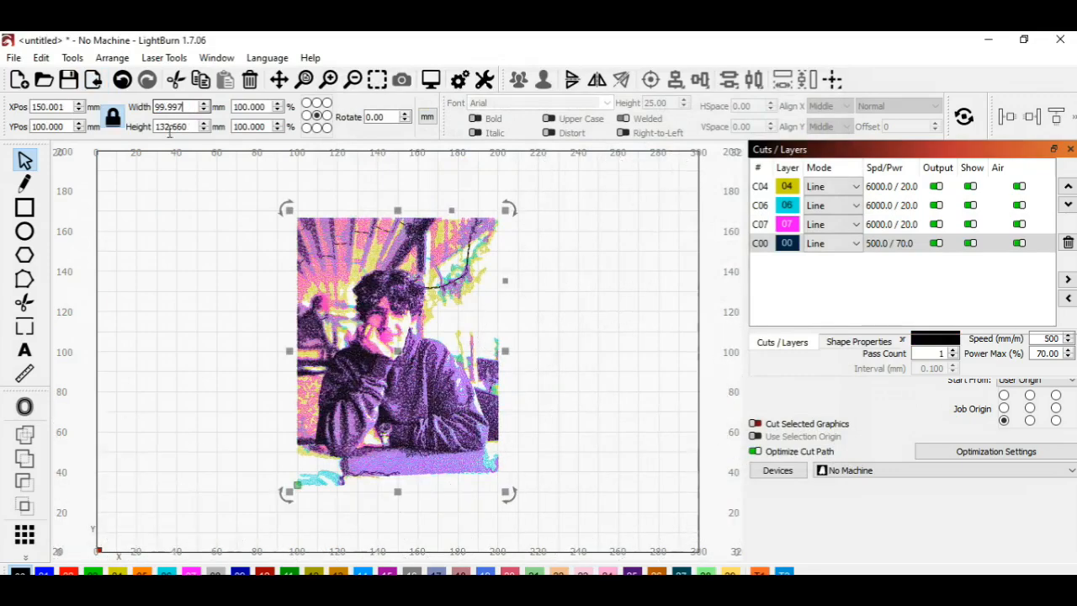
click(175, 288)
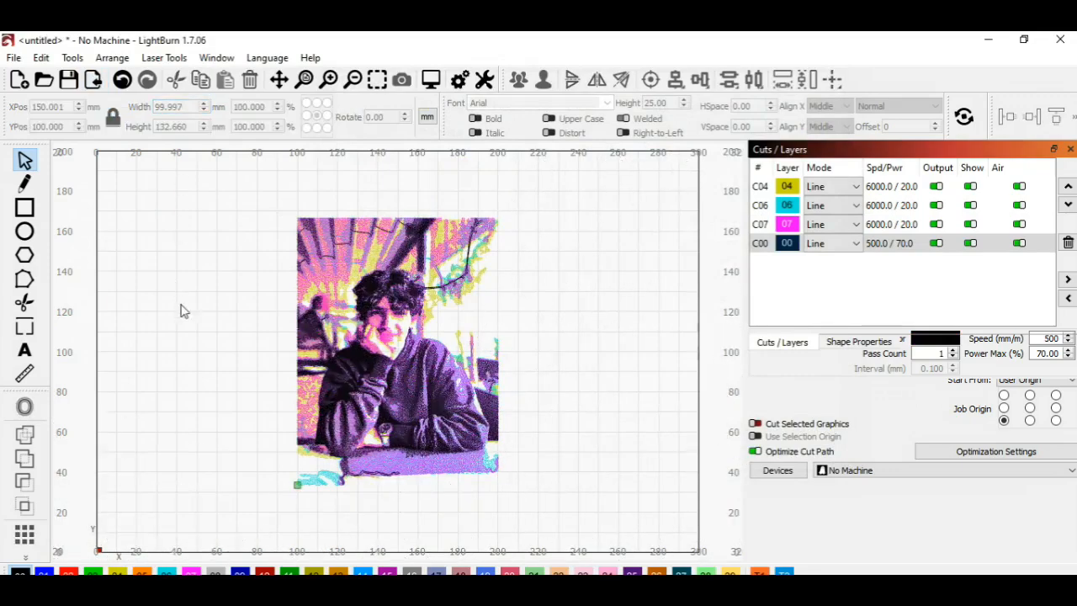
Step: Examine the line detail of the combined drawing closely around the portrait's face, hair and sweater
click(377, 83)
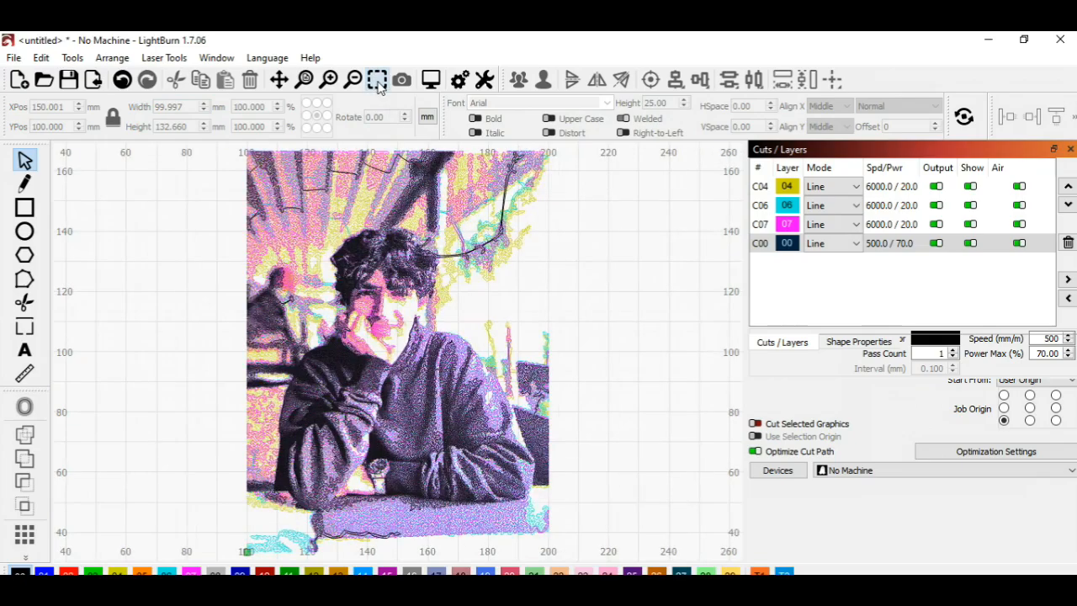
click(329, 80)
click(330, 81)
click(279, 80)
drag(341, 217, 411, 291)
drag(446, 458, 411, 434)
click(353, 80)
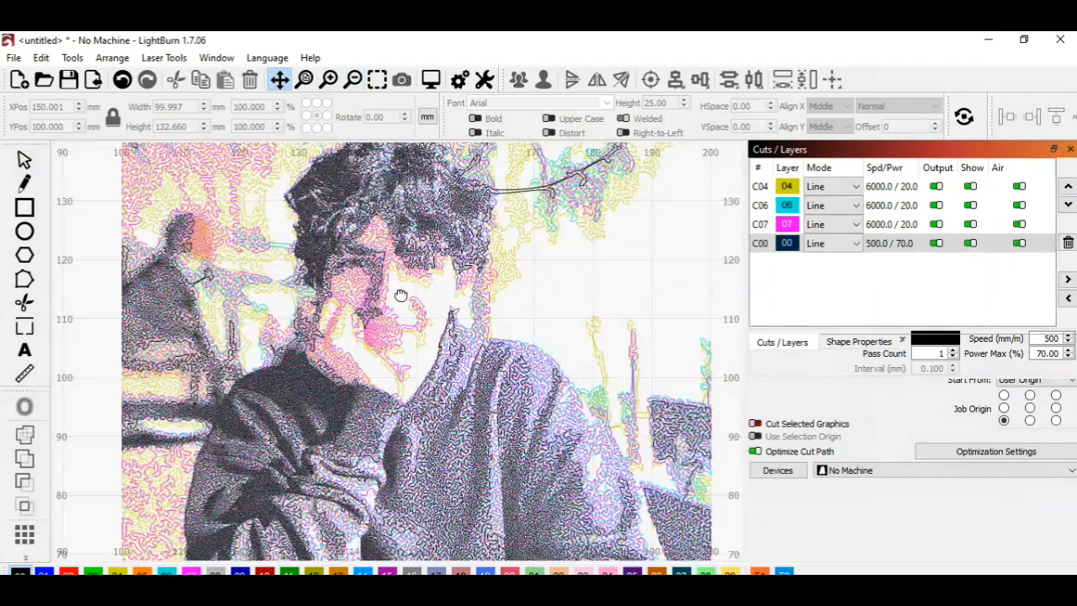
drag(411, 352, 376, 384)
Step: Hide the black, magenta and cyan layers one by one to inspect each colour, and show all of them again
click(970, 243)
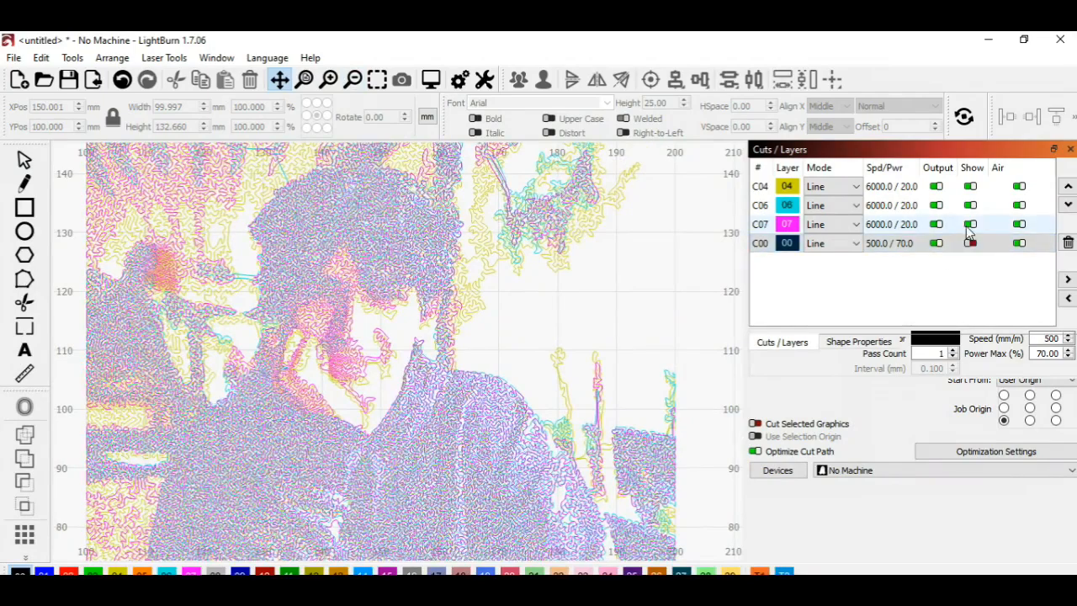
click(970, 224)
click(970, 205)
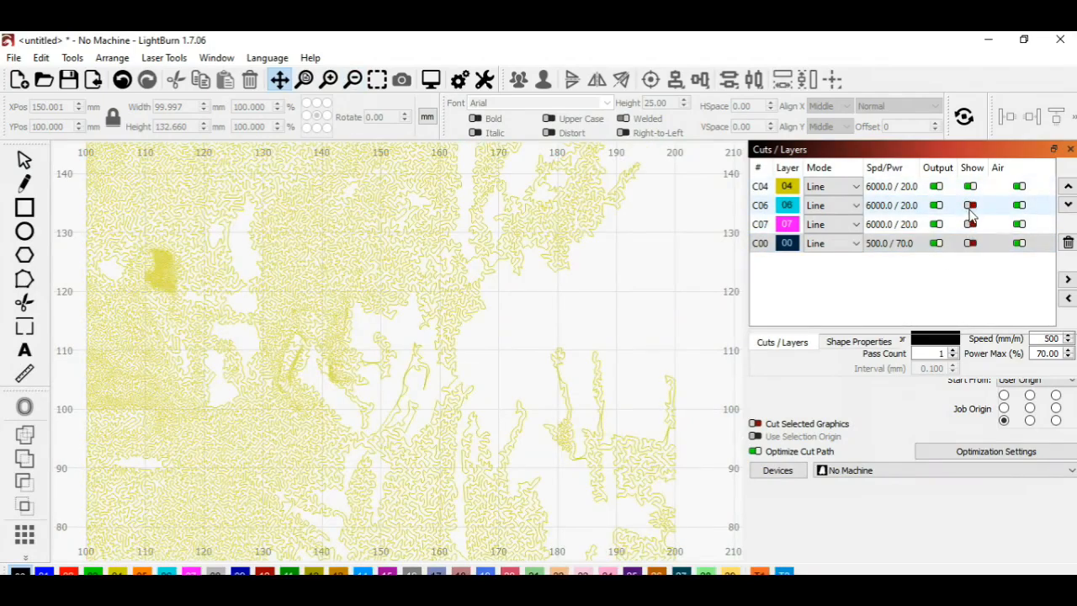
click(970, 205)
click(970, 224)
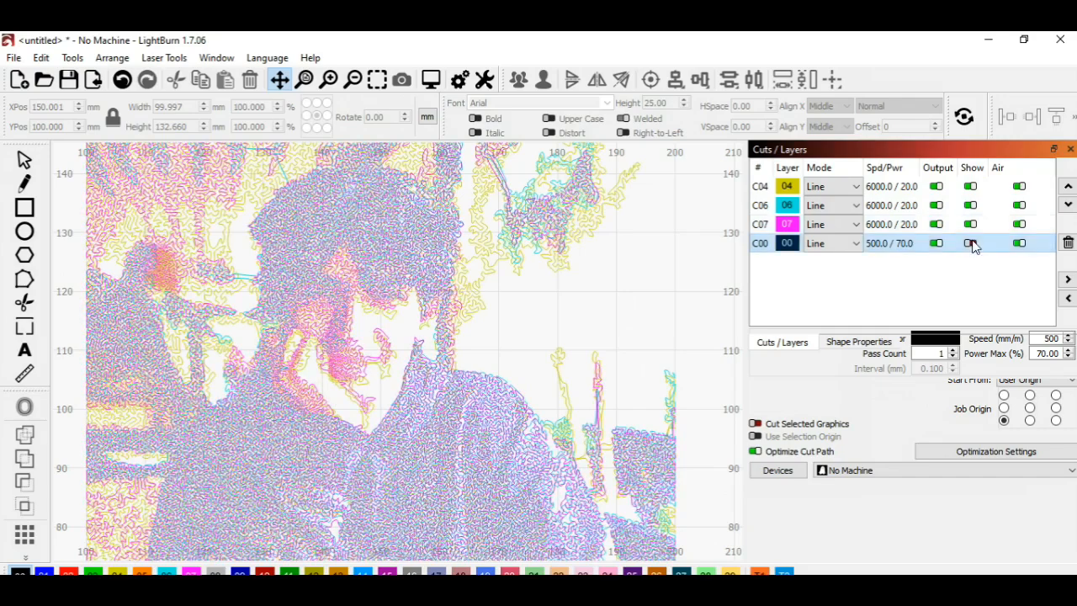
click(970, 243)
click(378, 80)
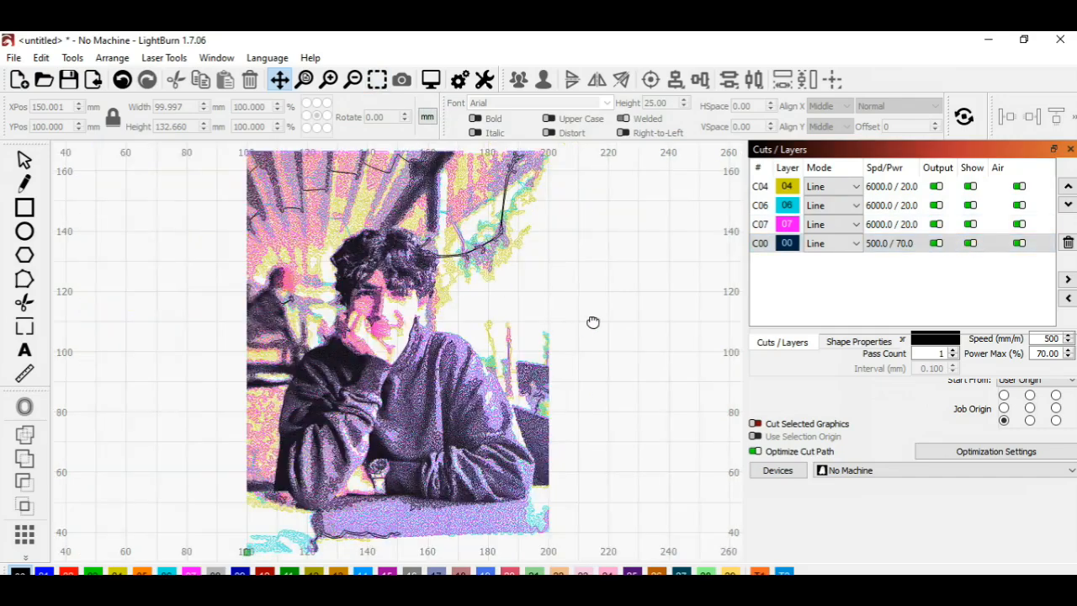
Step: Export the combined four-colour drawing to the LineArt folder as an SVG file named Export
click(14, 57)
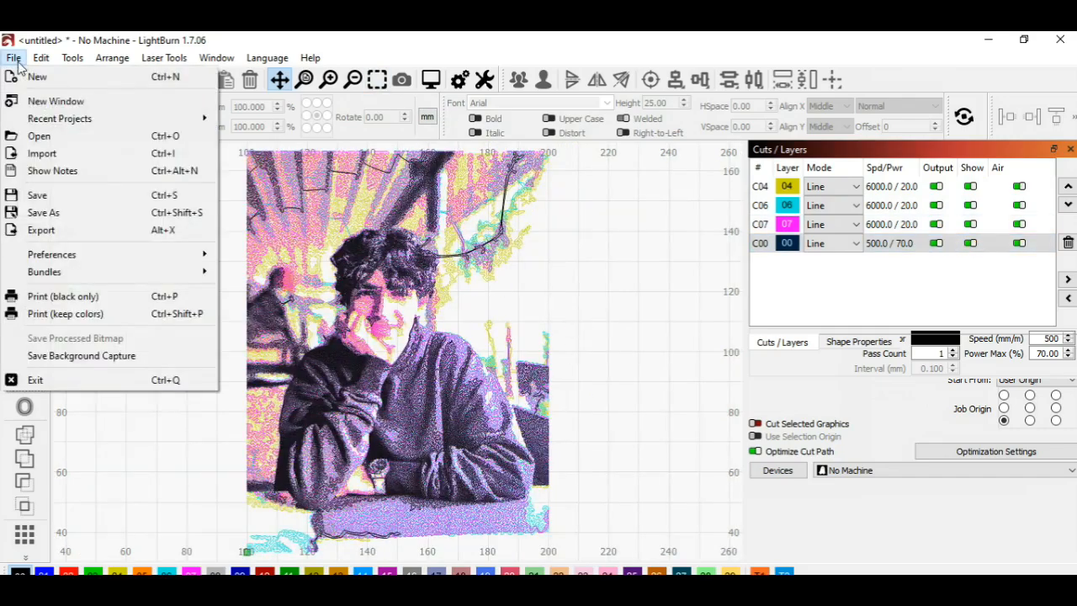
click(42, 230)
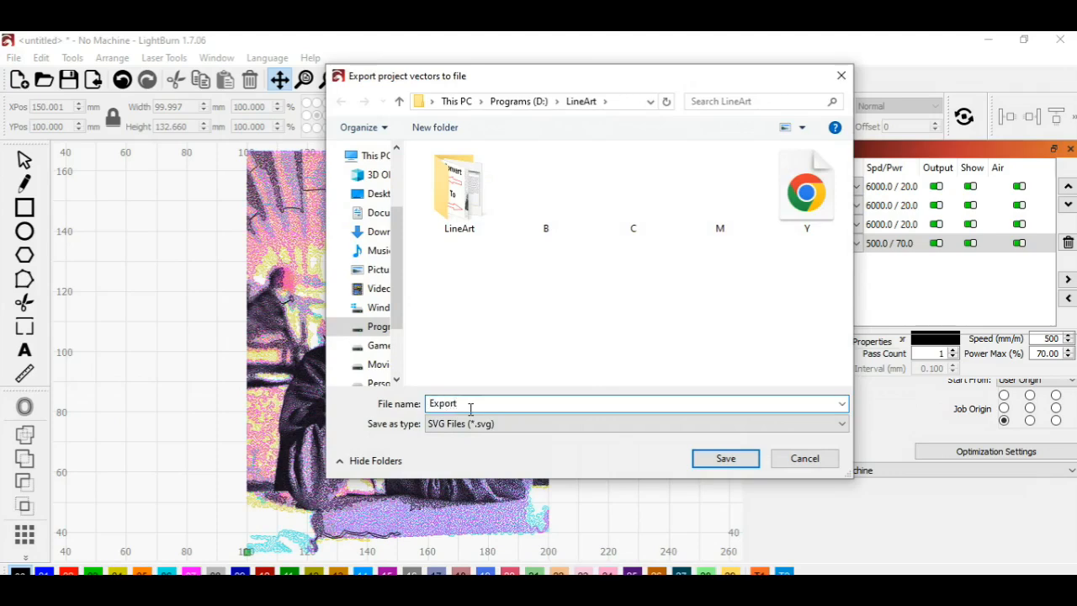
click(727, 459)
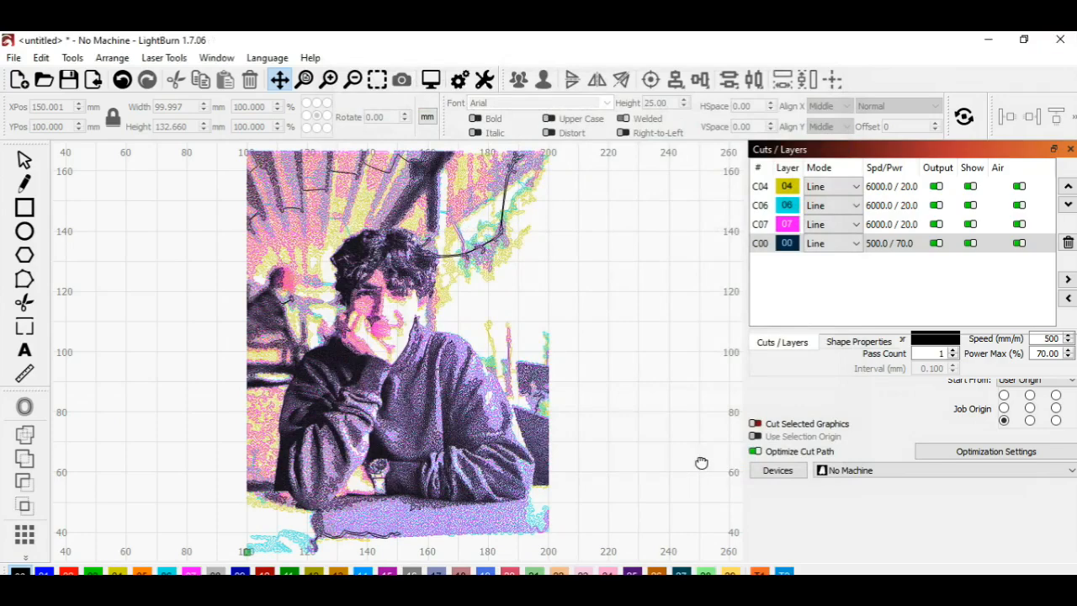
Step: Switch to File Explorer and select the Export file in the LineArt folder
click(216, 589)
click(222, 513)
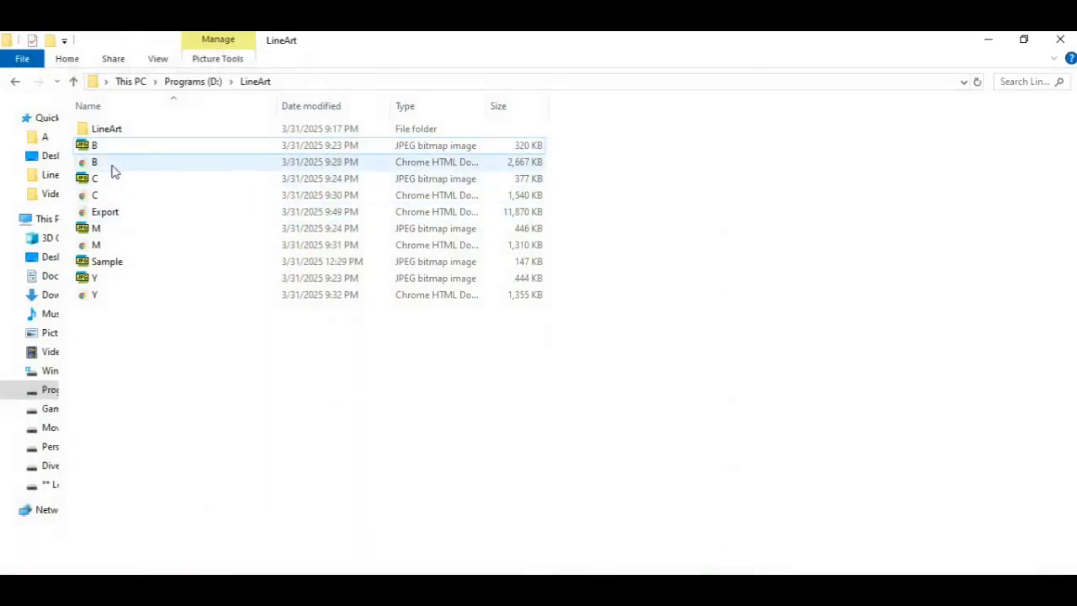
click(107, 213)
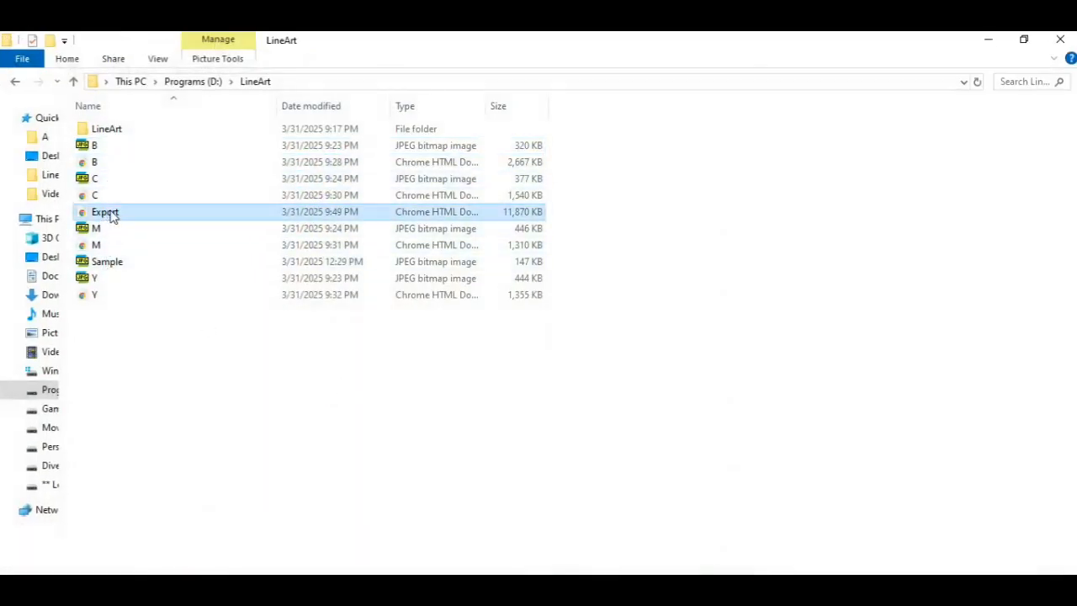
Step: Open the Export SVG file from the LineArt folder in Internet Explorer
right_click(107, 213)
mouse_move(173, 401)
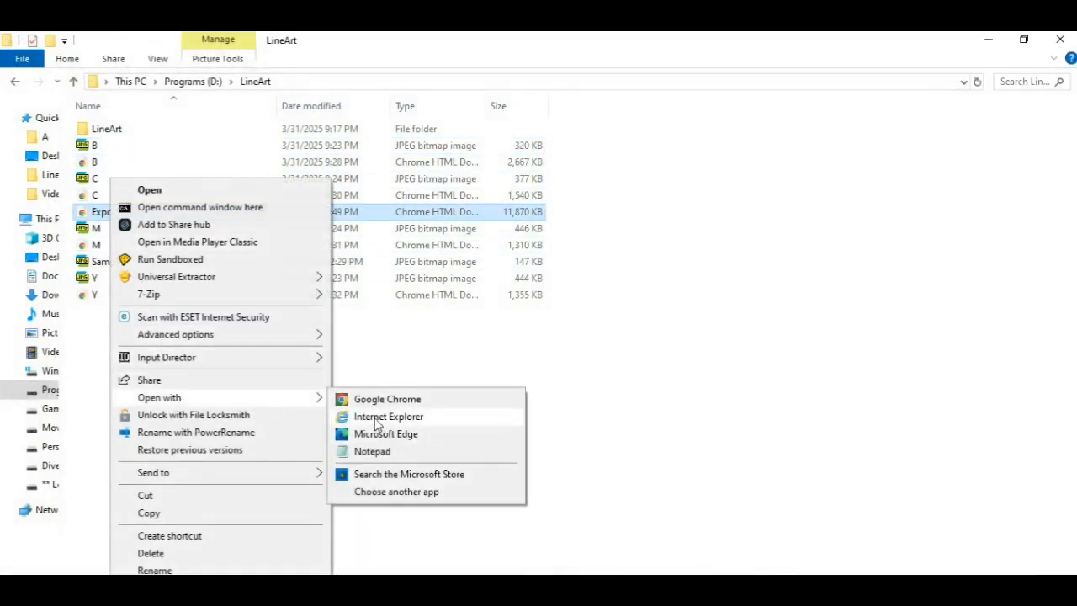
click(375, 423)
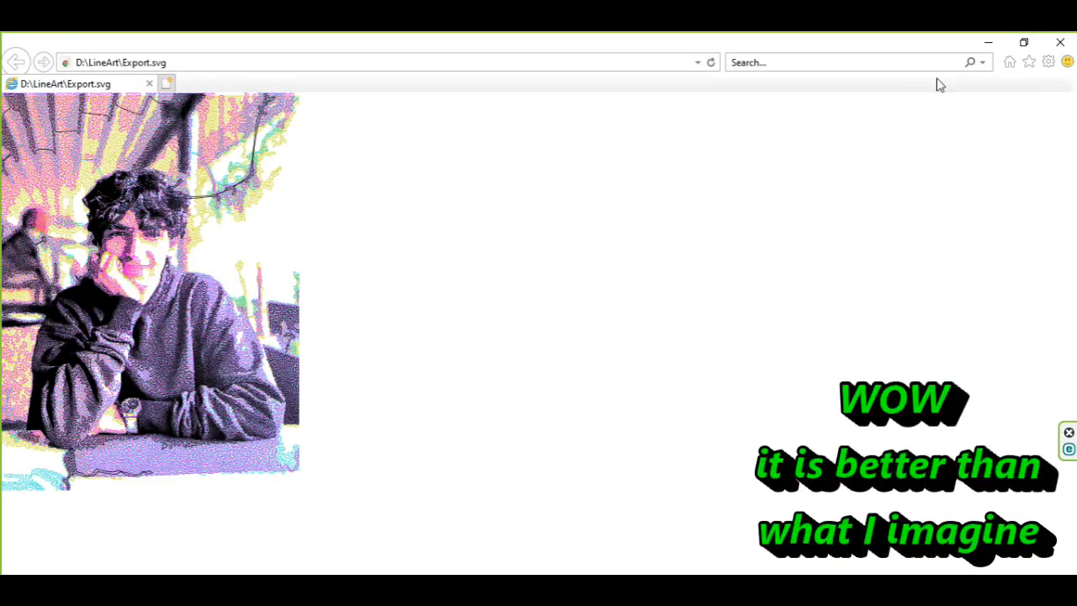
Step: Inspect the exported portrait at 200% zoom around the face and sweater, and reset the view to 100%
click(1051, 65)
mouse_move(917, 118)
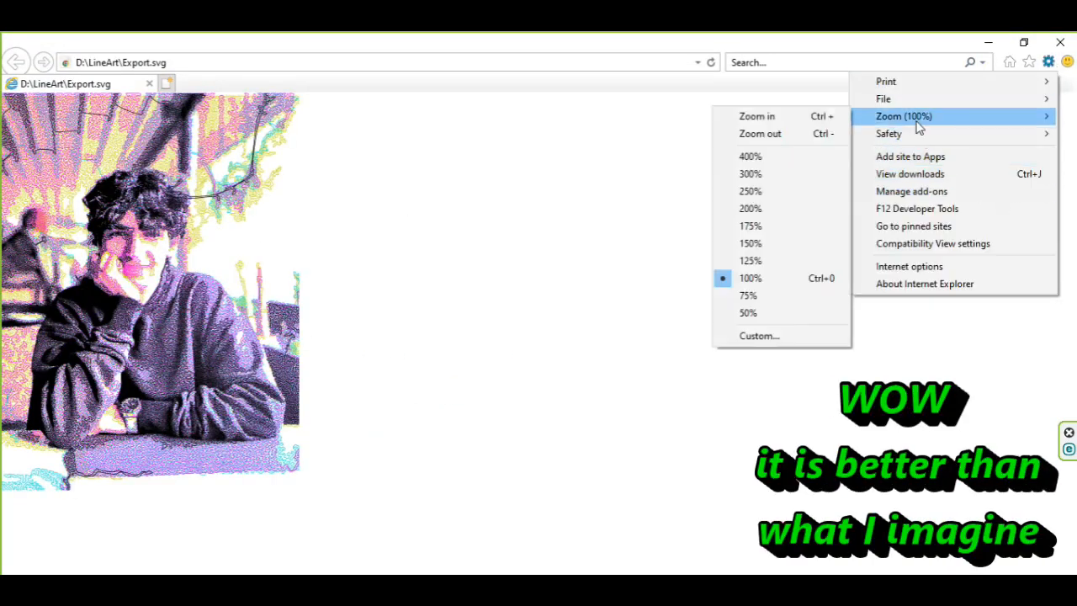
click(759, 214)
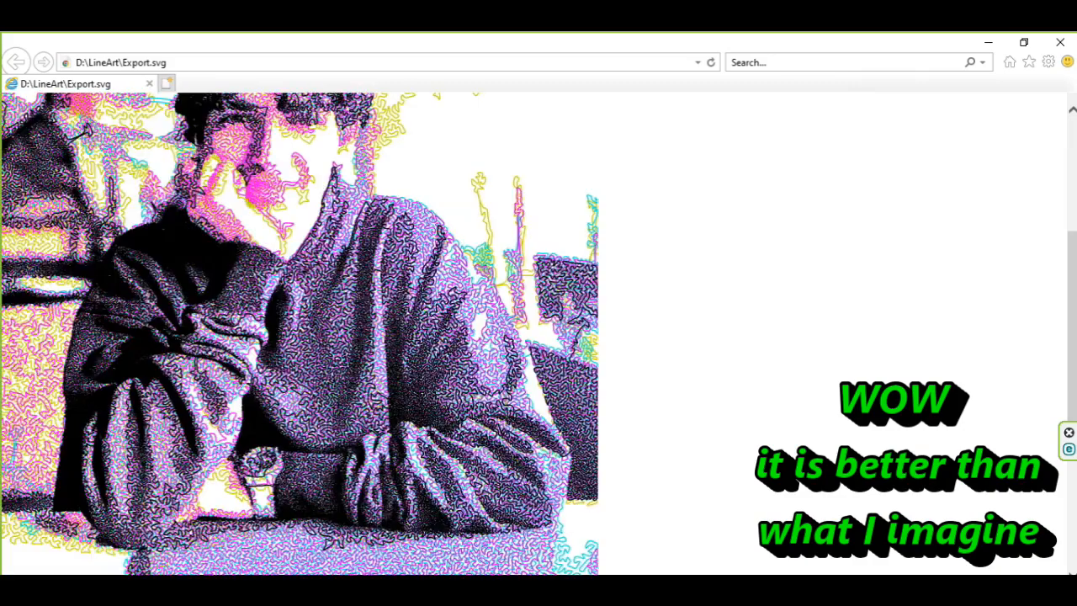
mouse_move(1073, 412)
mouse_down()
mouse_move(1070, 349)
mouse_move(1071, 397)
mouse_up()
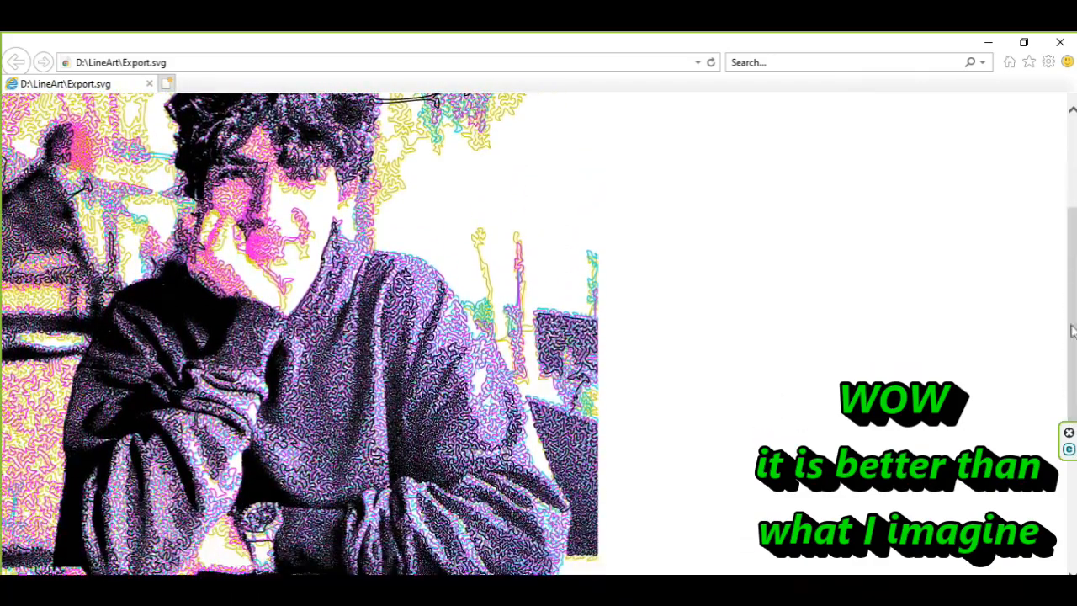
click(1049, 62)
mouse_move(900, 116)
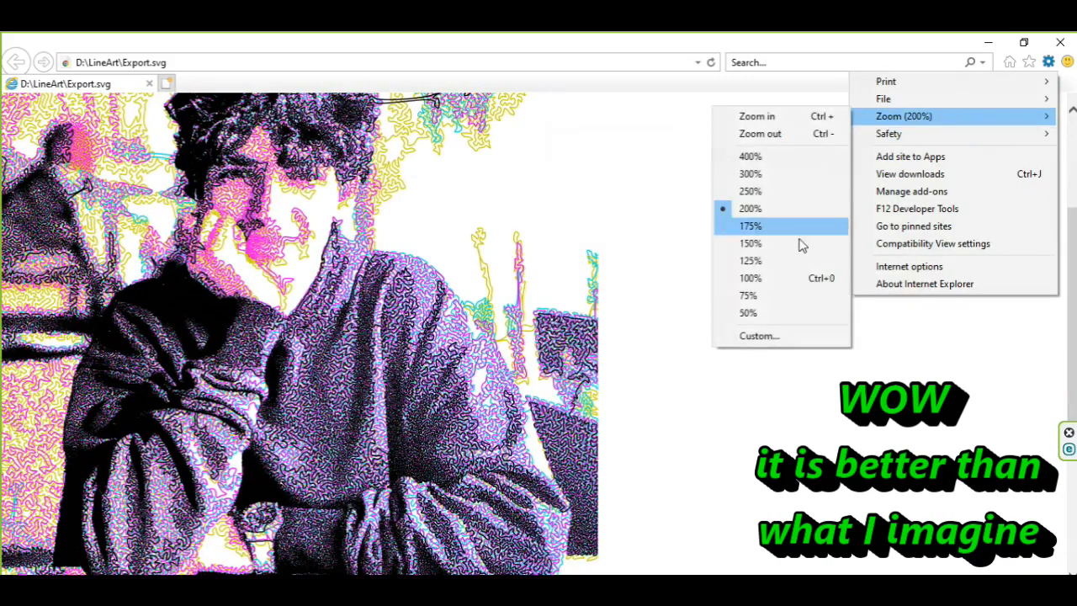
click(768, 281)
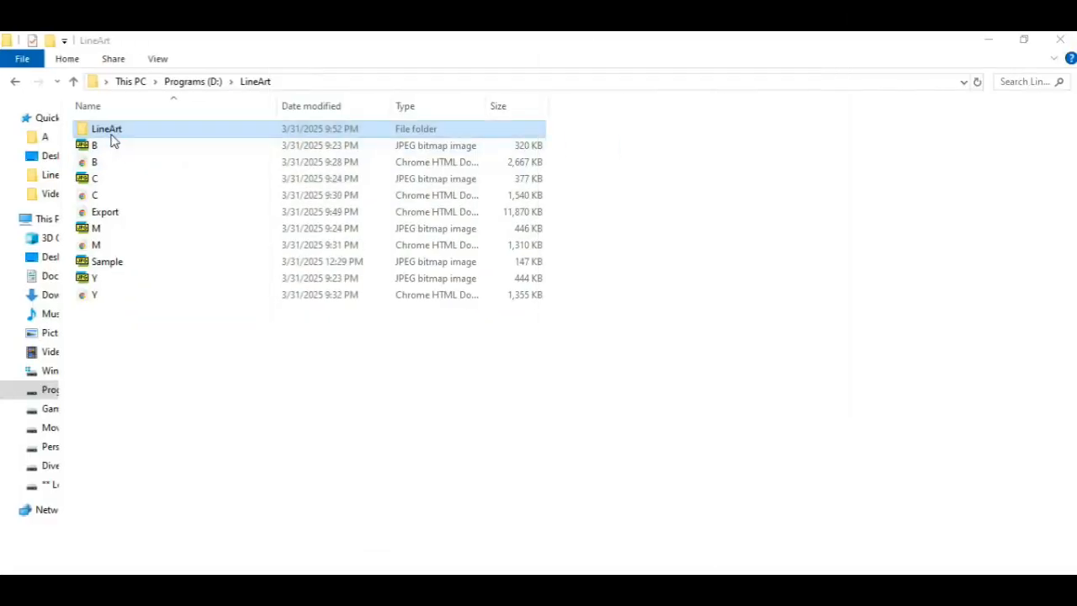
Step: In File Explorer, open the LineArt subfolder in its own window and launch the LineArt generator application
right_click(107, 132)
click(156, 161)
double_click(498, 273)
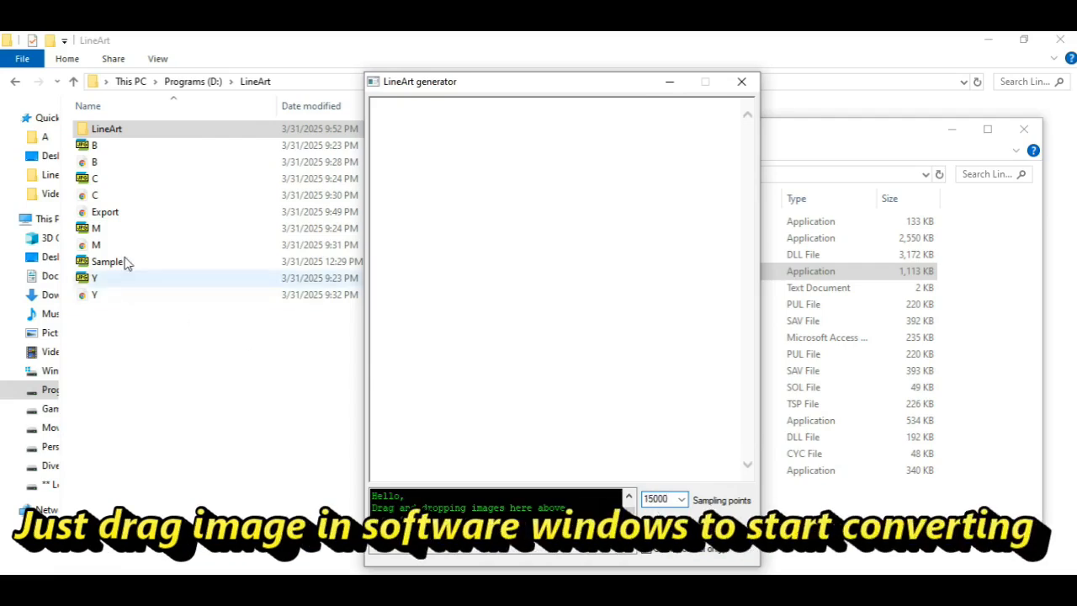
Step: Convert the B JPEG image with the LineArt generator, moving its window off the output folder
drag(95, 145, 484, 299)
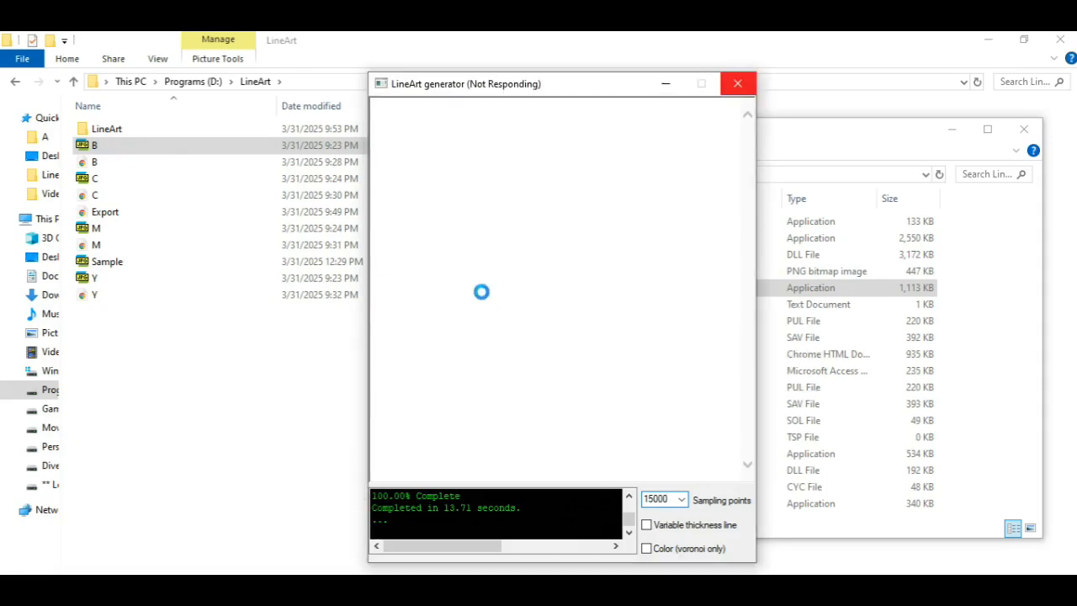
drag(590, 93, 471, 97)
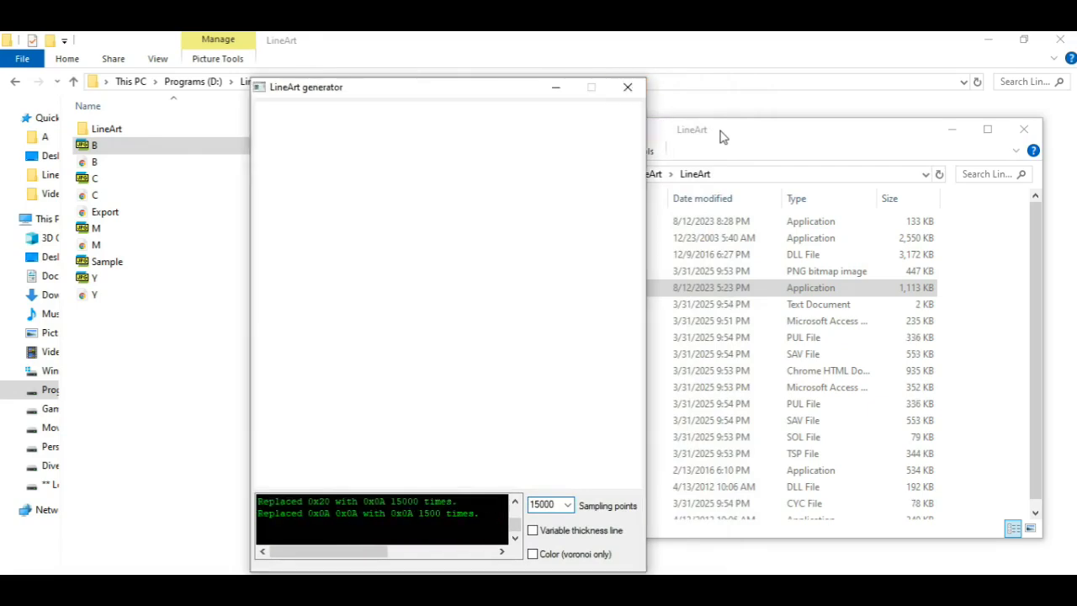
drag(457, 501, 265, 501)
Step: View the generated LineArt SVG in Internet Explorer and close the browser
click(788, 139)
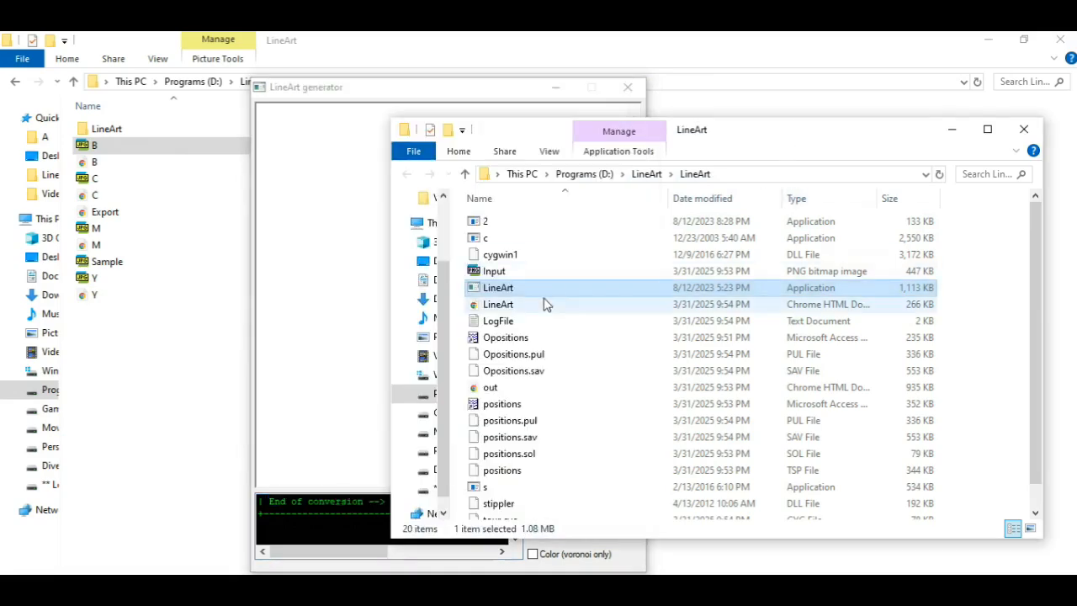
right_click(505, 306)
mouse_move(572, 397)
click(786, 416)
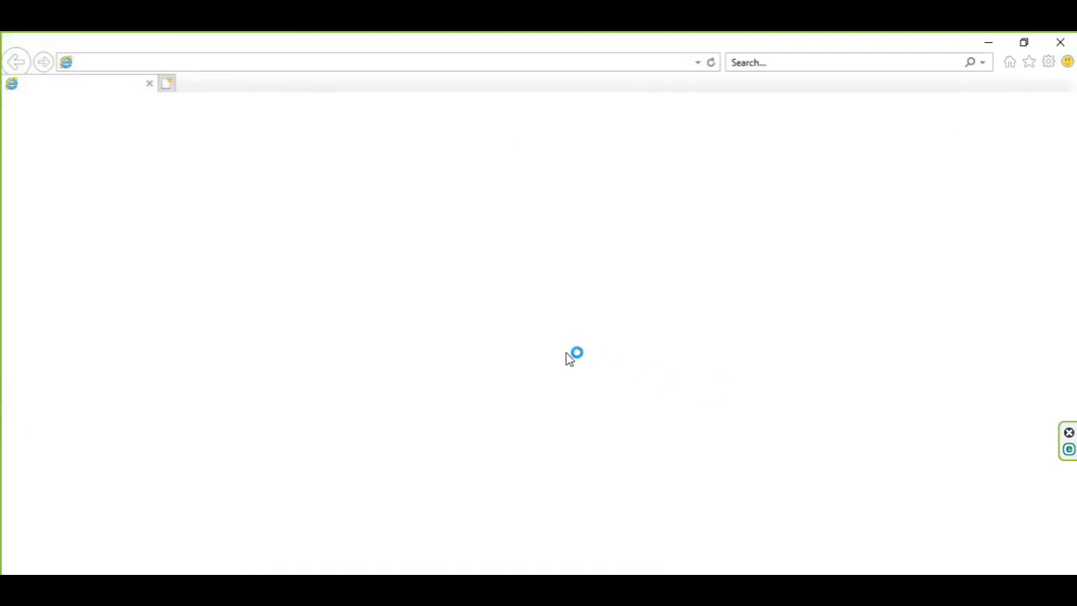
drag(1071, 187, 1053, 152)
click(1061, 43)
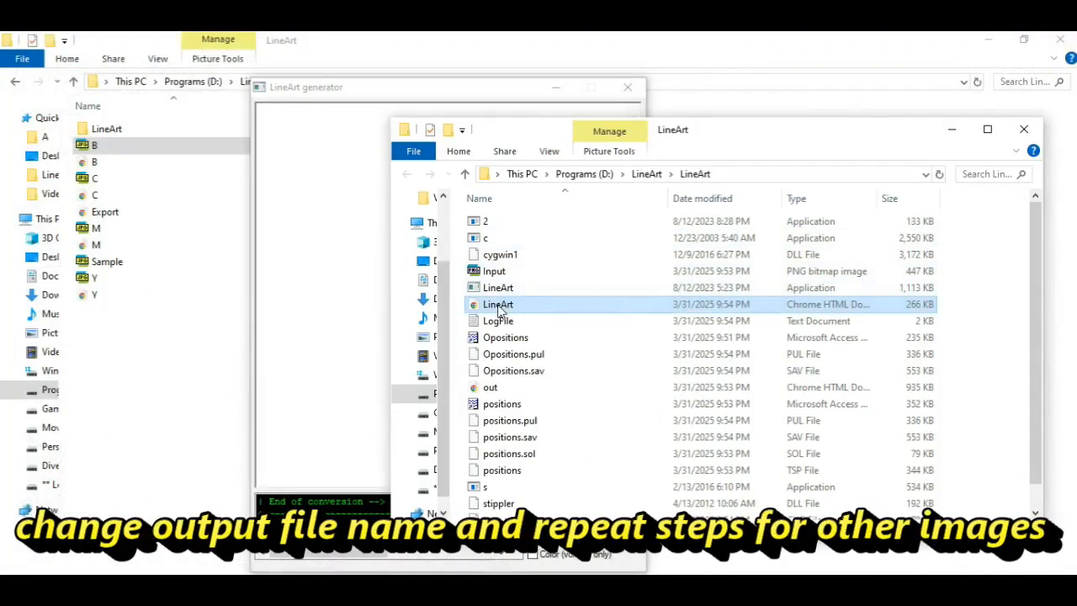
Step: Rename the generated LineArt SVG in the output folder as B
click(499, 304)
text(B)
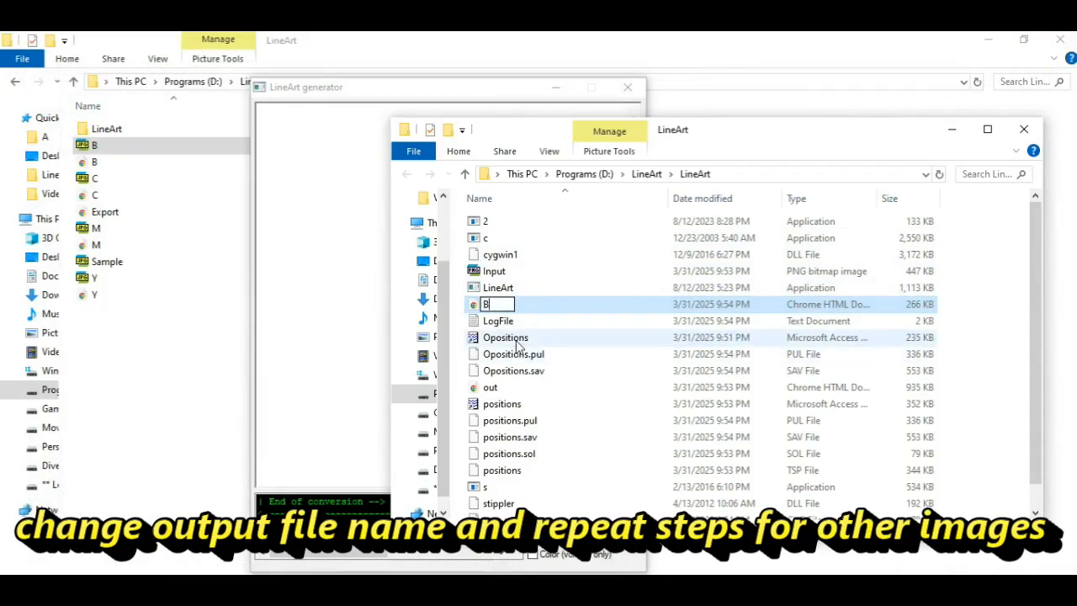
click(515, 339)
Step: Convert the C JPEG image with the LineArt generator and rename the output LineArt SVG as C
click(365, 104)
drag(97, 184, 355, 288)
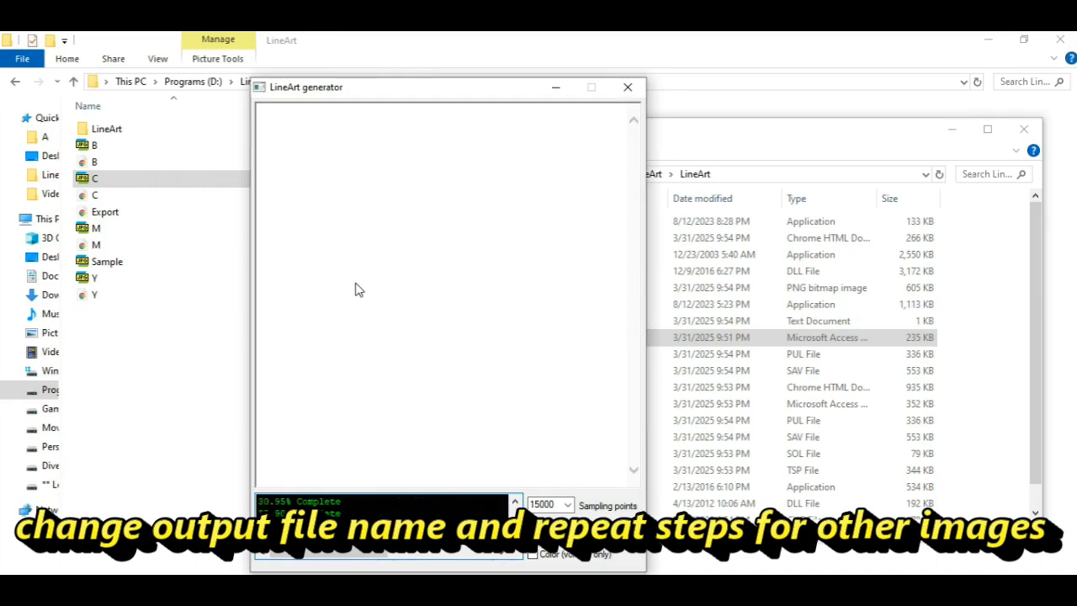
click(704, 136)
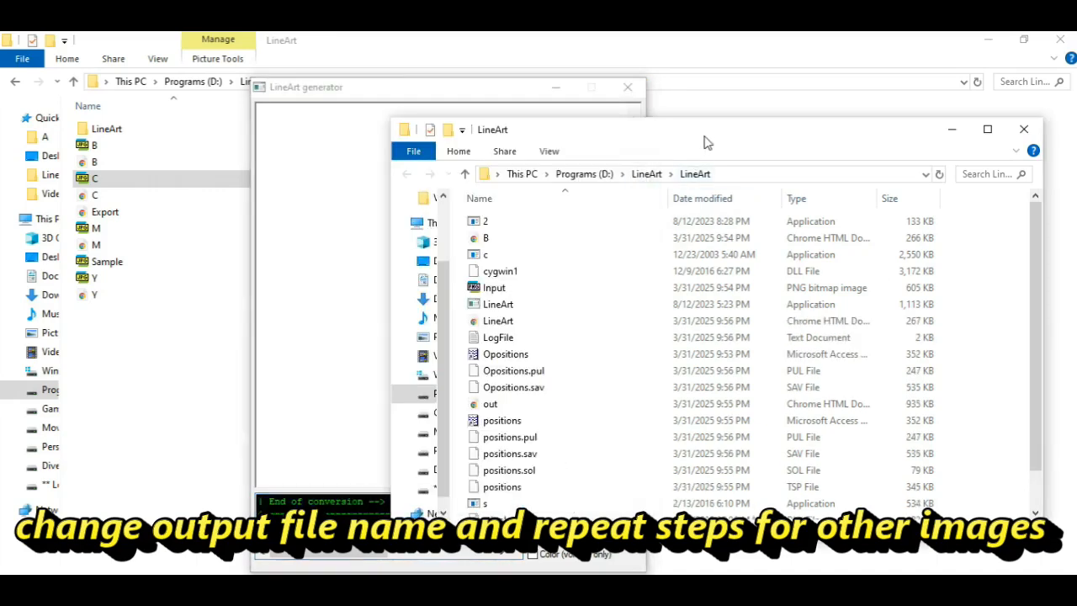
click(500, 321)
click(500, 322)
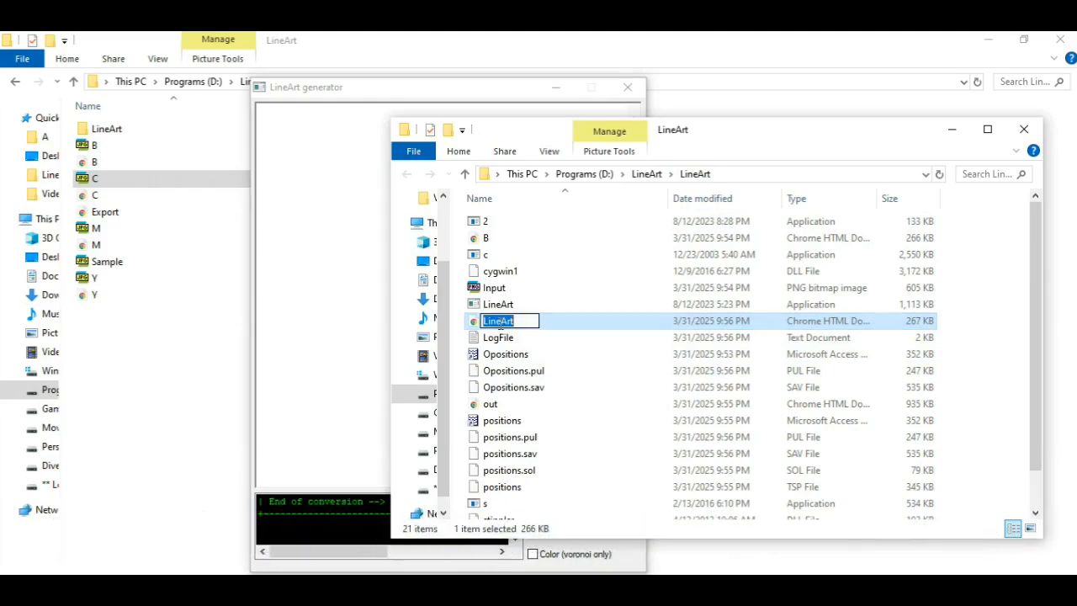
text(C)
click(502, 354)
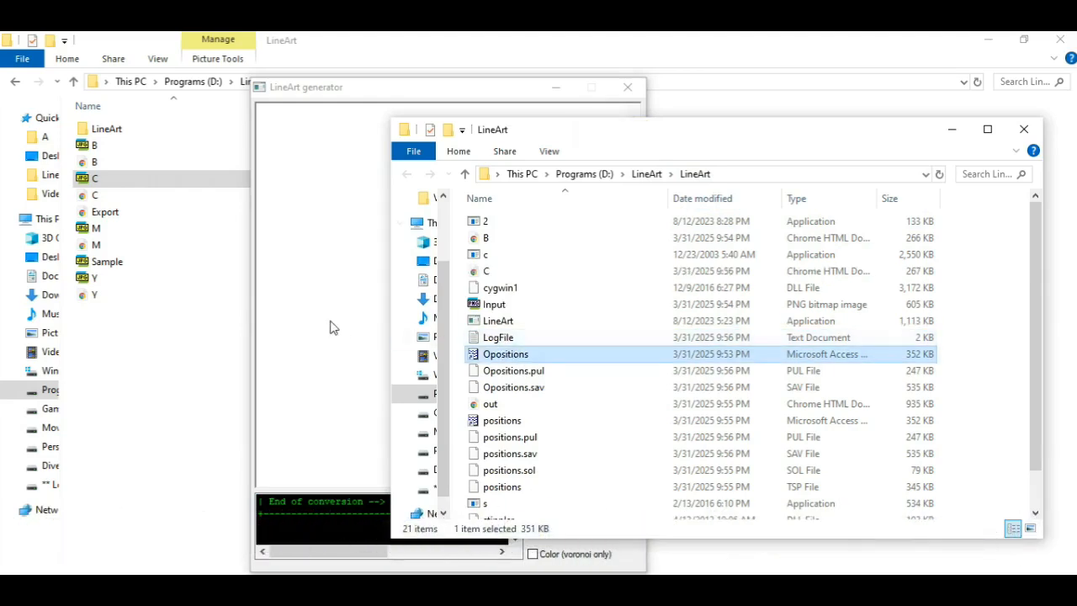
Step: Convert the M JPEG image with the LineArt generator and rename the output LineArt SVG as M
click(330, 99)
drag(96, 229, 355, 308)
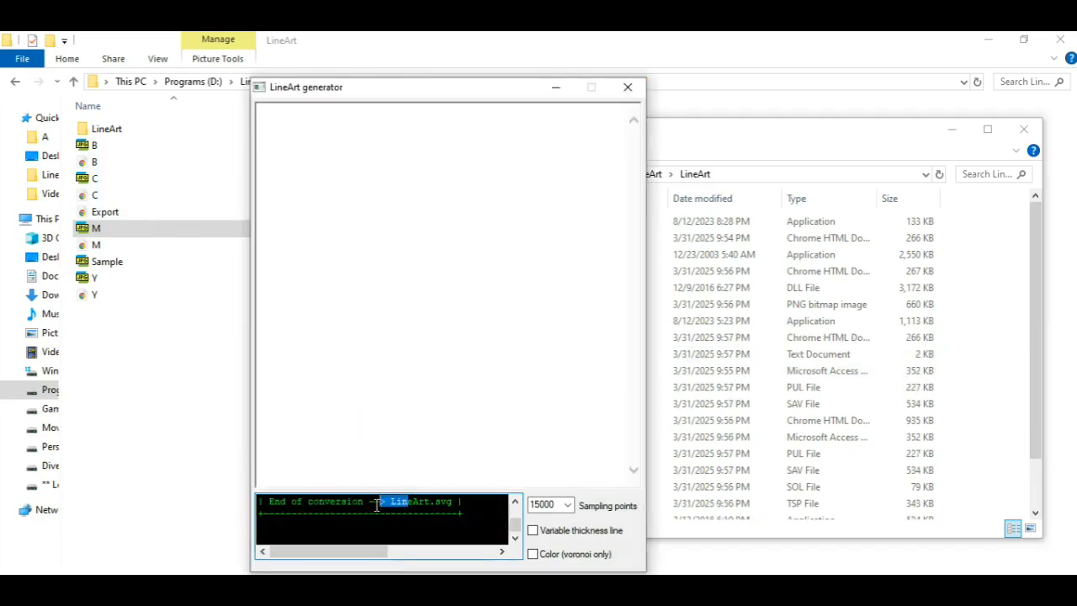
click(664, 404)
click(505, 337)
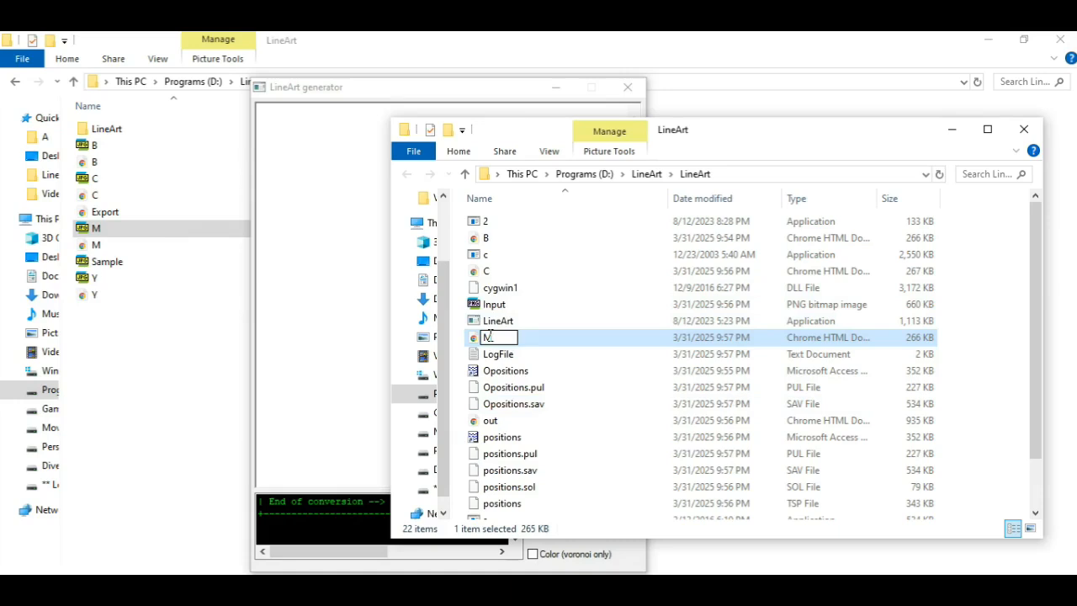
text(M)
click(514, 353)
Step: Convert the Y JPEG image with the LineArt generator and rename the output LineArt SVG as Y
click(363, 288)
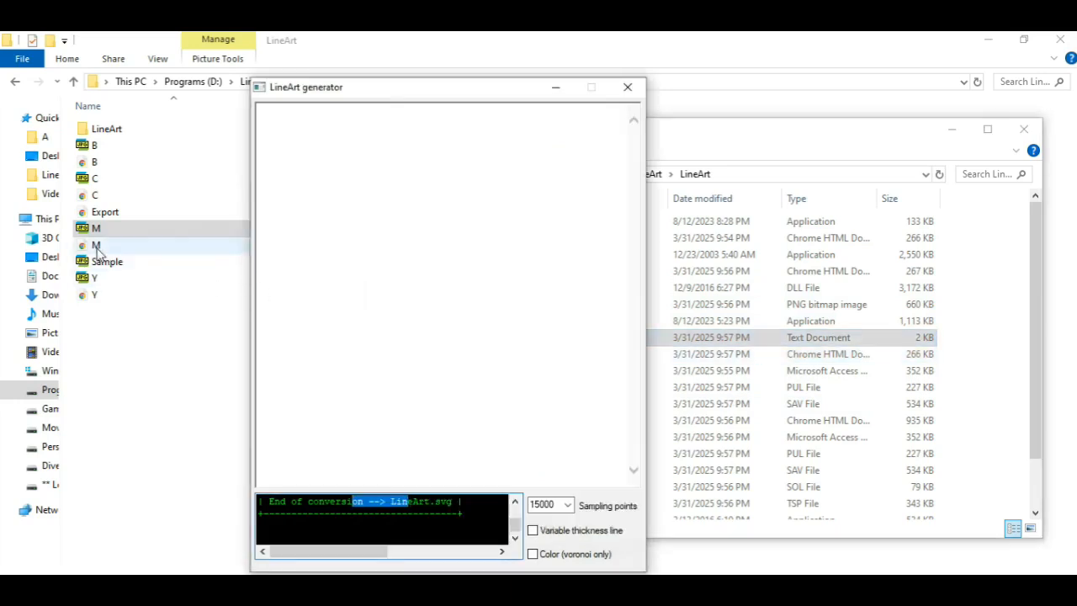
drag(95, 279, 384, 310)
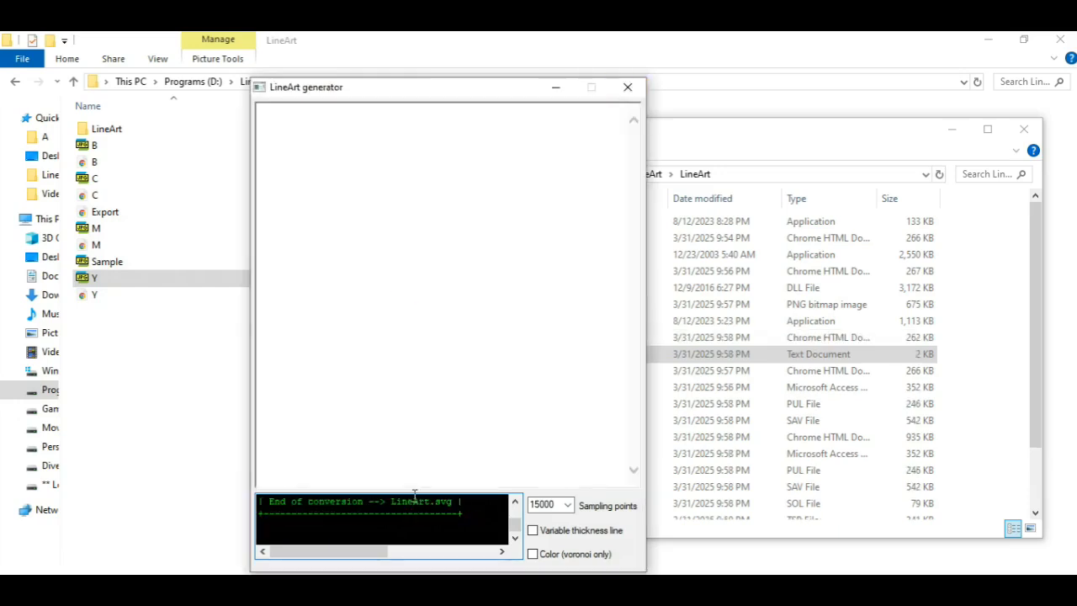
click(555, 87)
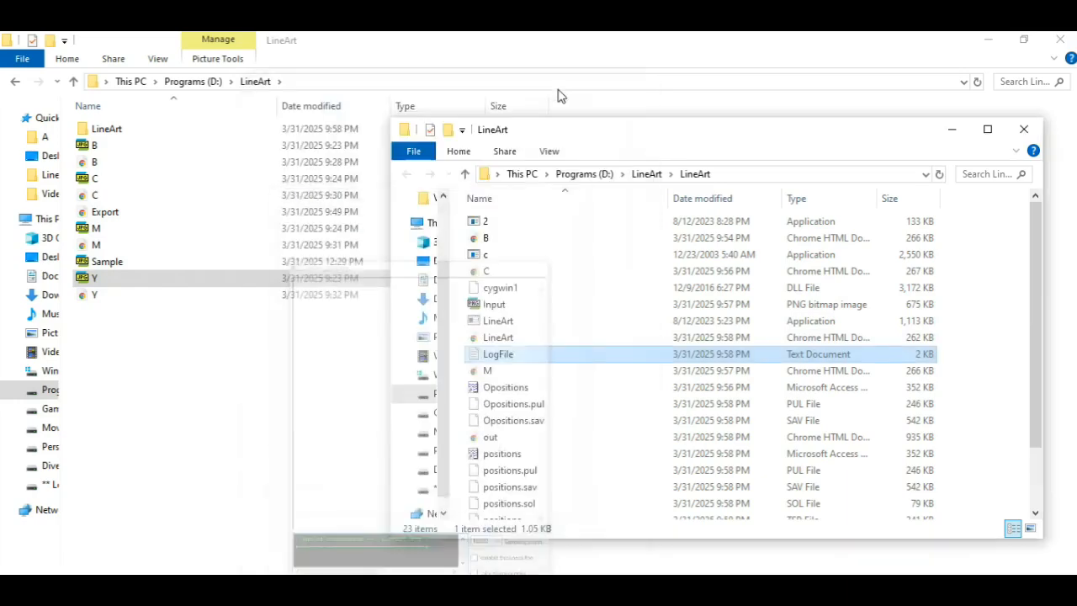
click(506, 339)
text(Y)
click(524, 387)
Step: Check the B, C, M and Y SVG files in the output folder
click(487, 239)
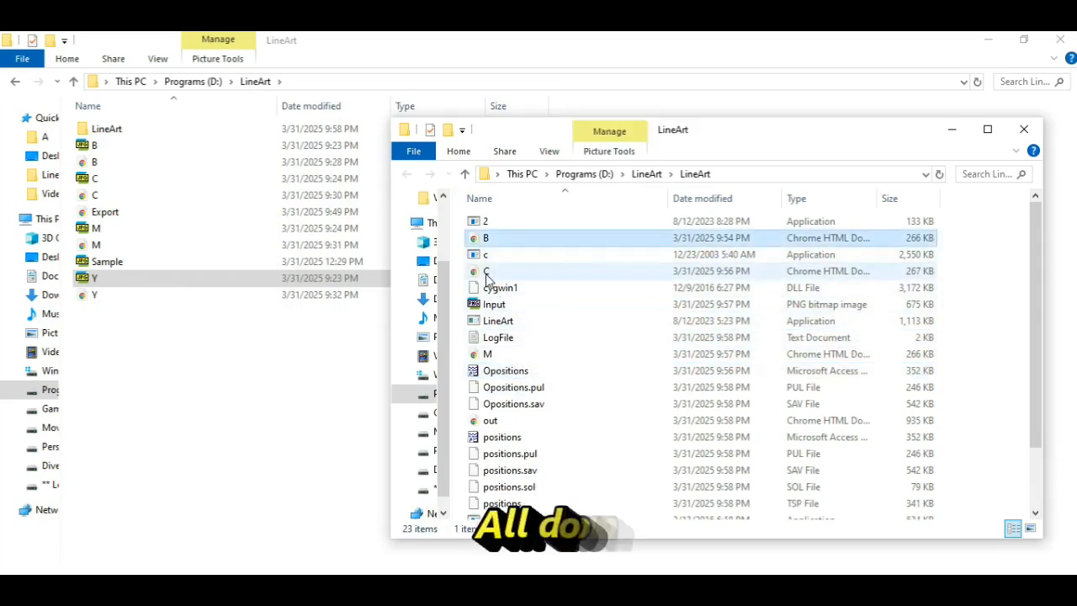
click(487, 272)
click(487, 354)
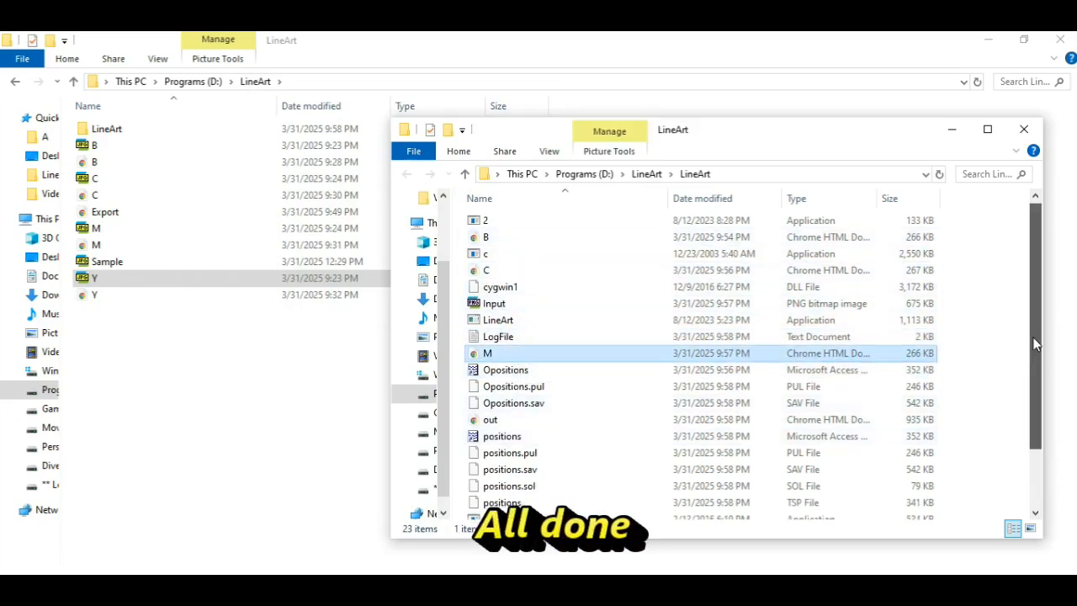
drag(1037, 328, 1035, 395)
click(490, 510)
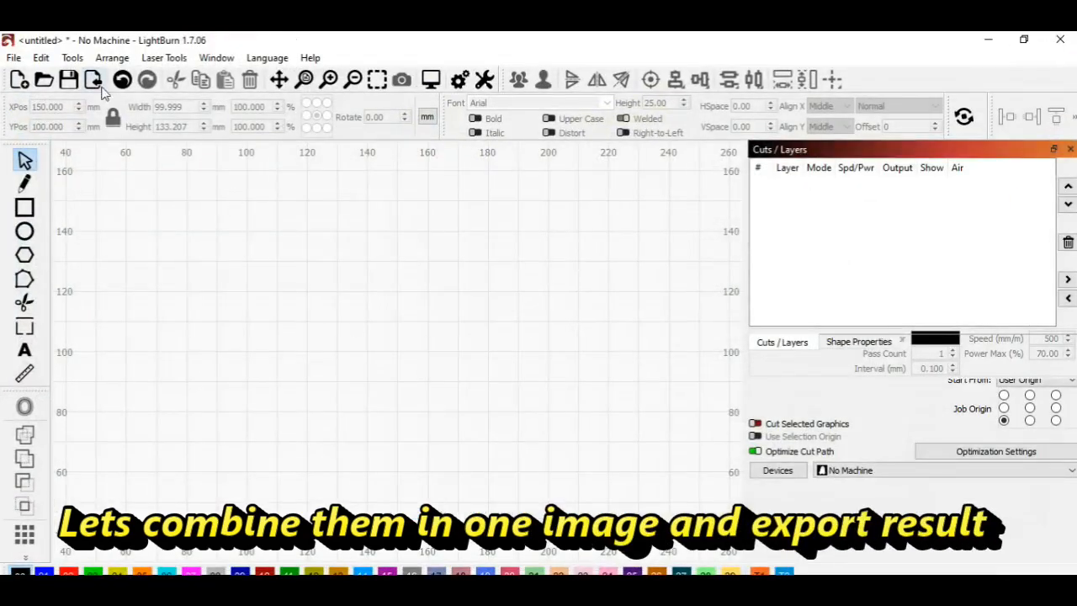
Step: Switch to LightBurn and import the Y SVG from the inner LineArt folder
click(93, 79)
double_click(450, 190)
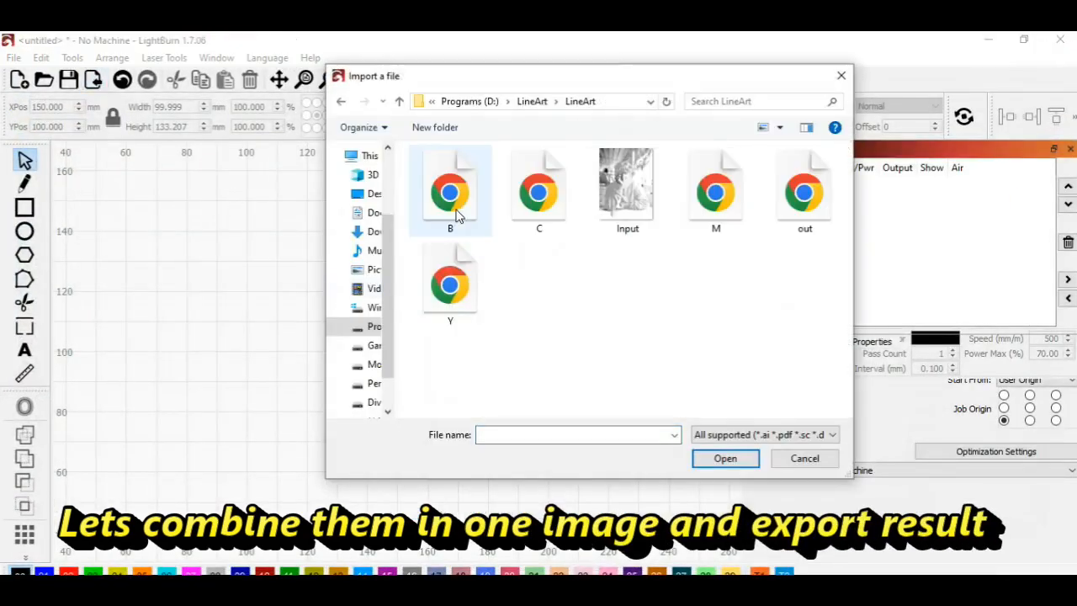
click(538, 192)
click(715, 192)
click(446, 291)
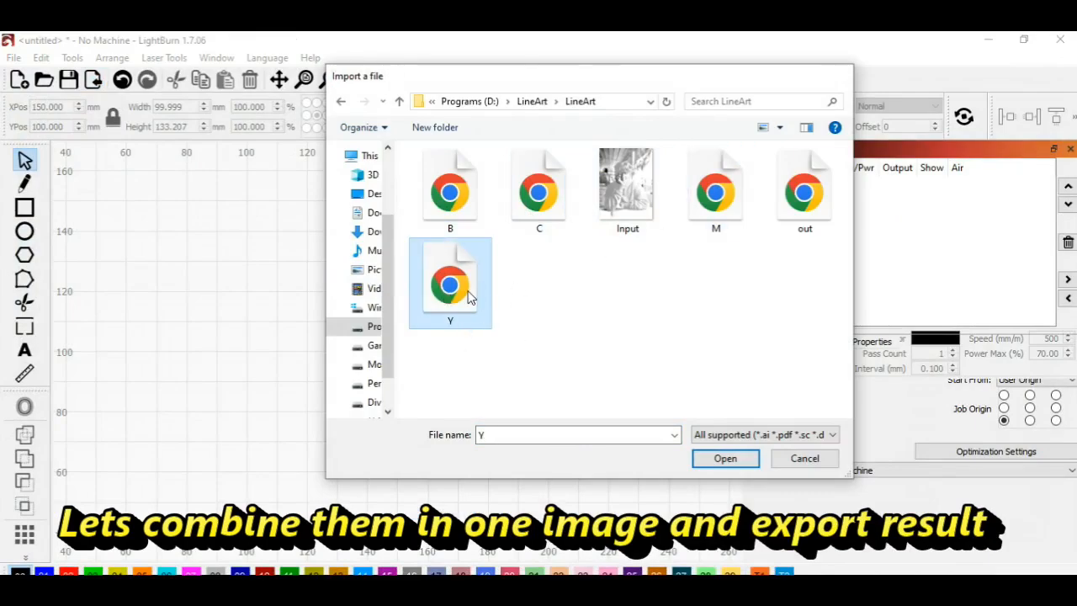
double_click(469, 296)
Step: Set the imported Y drawing's width to 100 mm and assign it to the yellow layer 04
double_click(174, 107)
text(100)
key(Return)
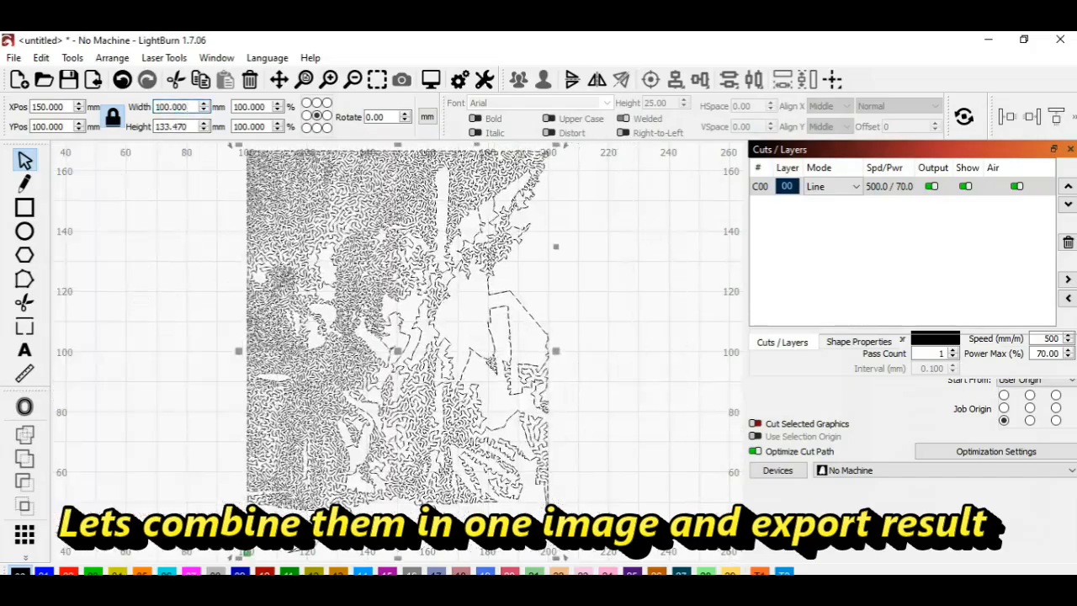
click(118, 573)
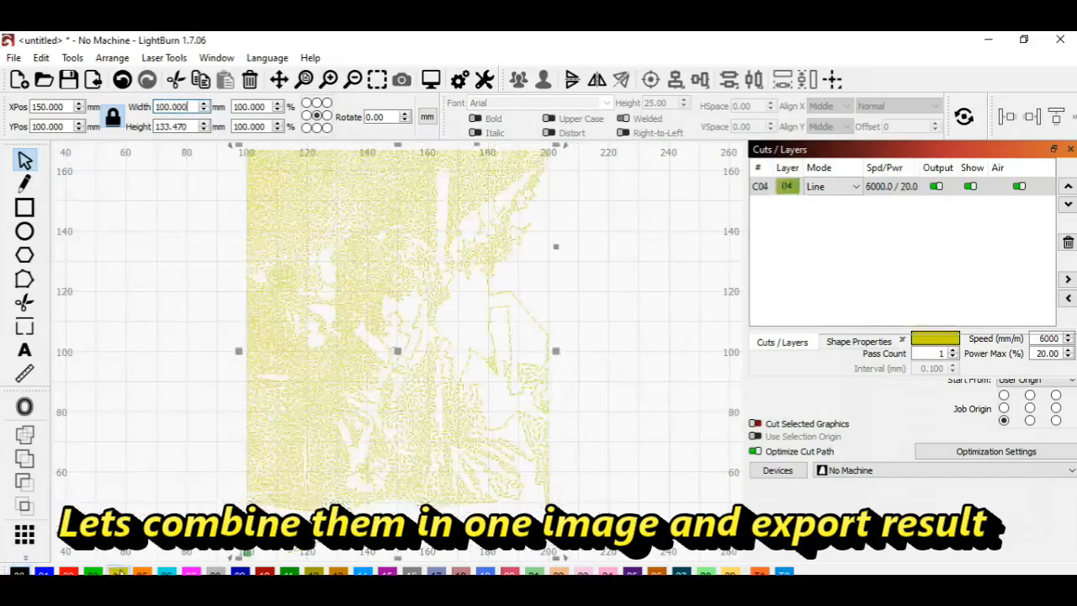
click(577, 339)
Step: Import the C SVG from the inner LineArt folder into the same drawing
click(94, 79)
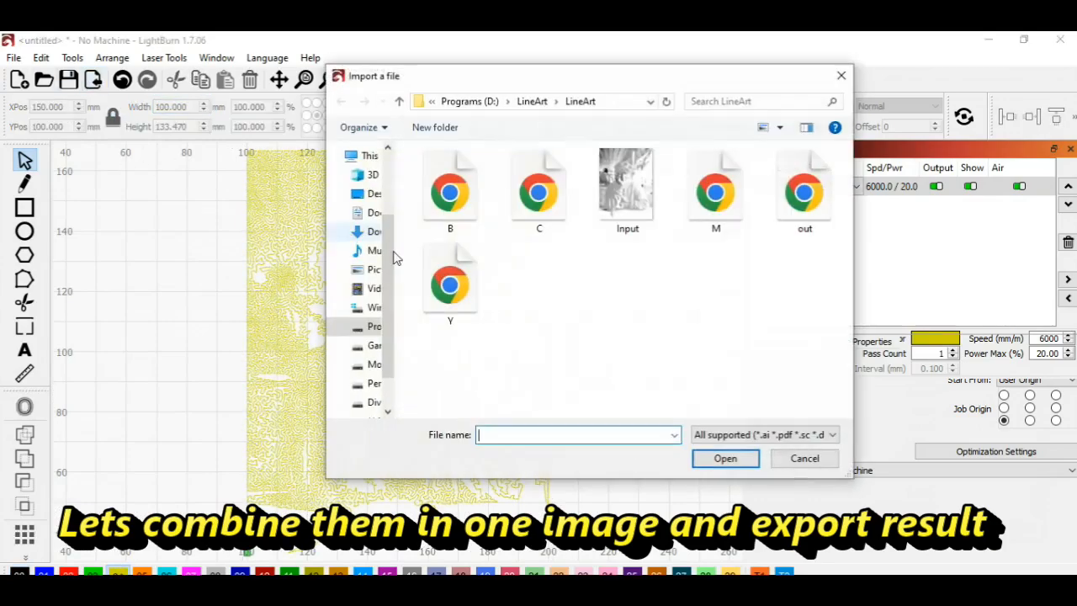
click(555, 211)
double_click(545, 214)
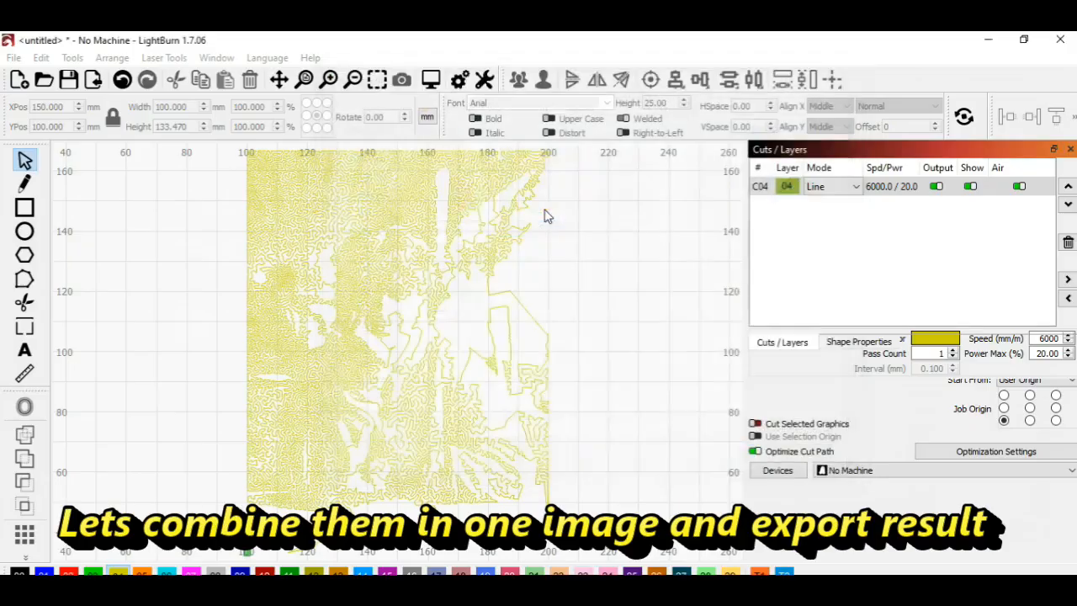
Step: Set the imported C drawing's width to 100 mm and assign it to the blue layer 14
triple_click(174, 107)
text(100)
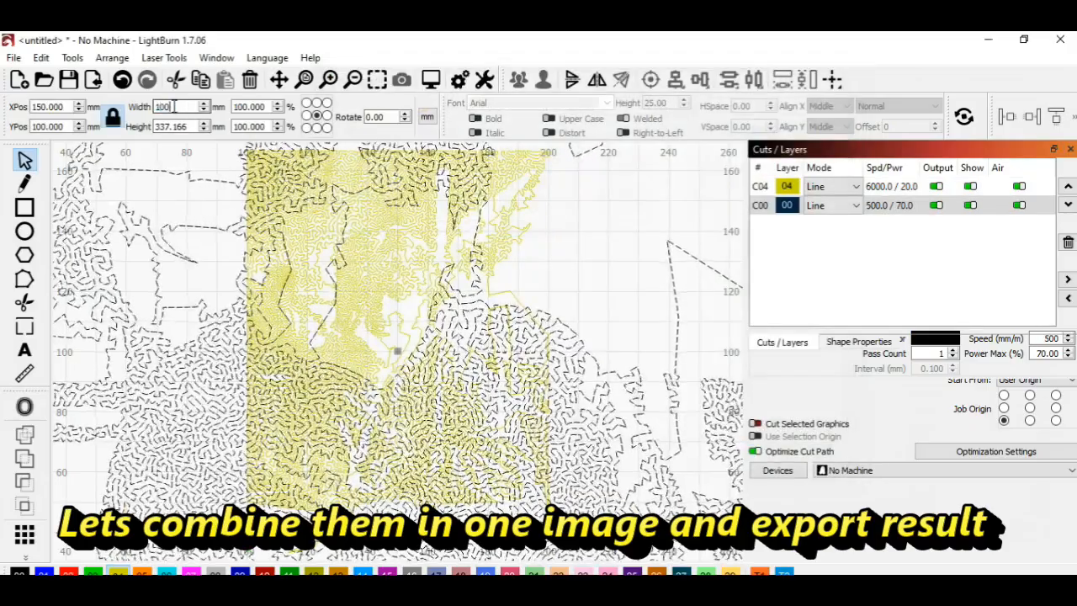
key(Return)
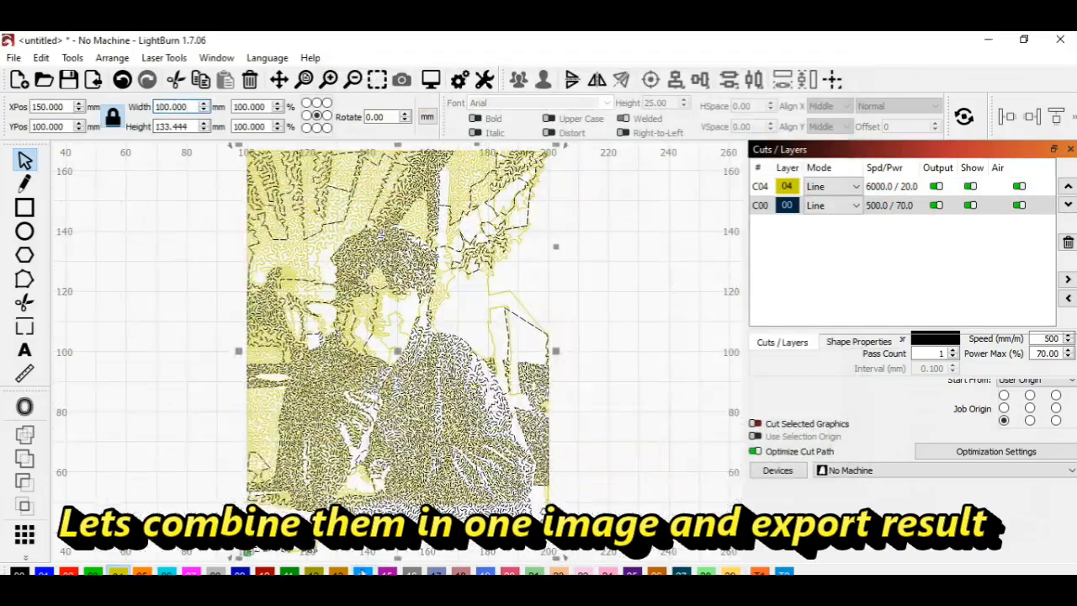
click(364, 572)
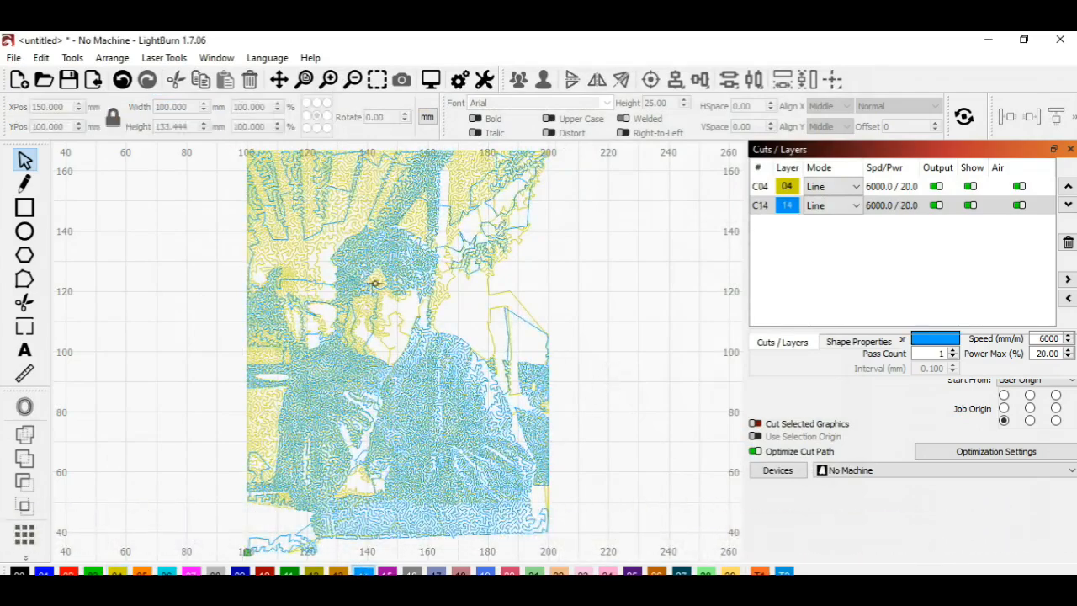
Step: Import the M SVG from the inner LineArt folder into the same drawing
click(93, 82)
click(719, 211)
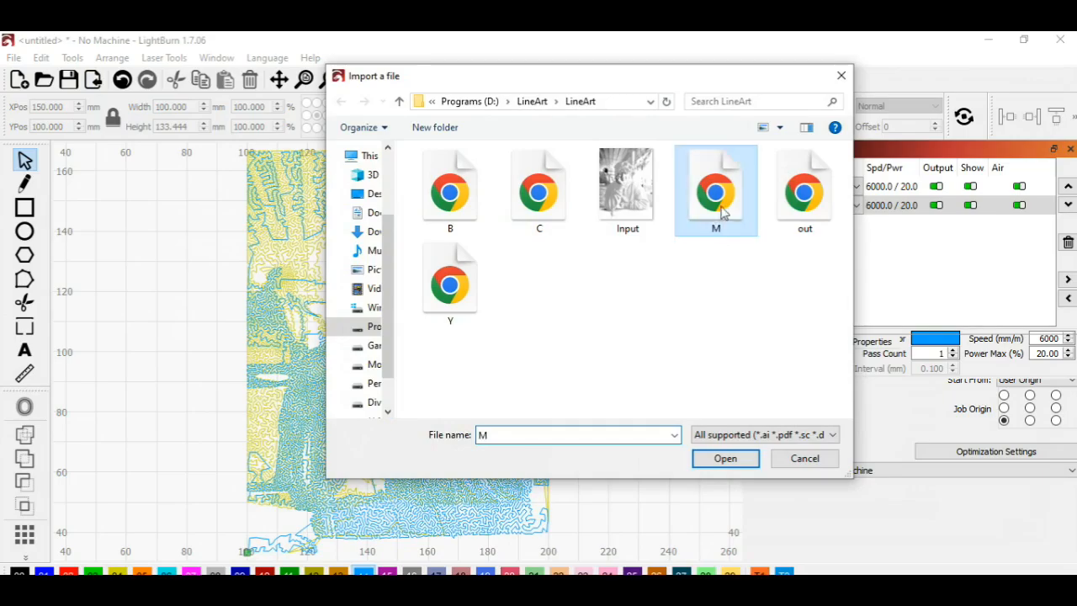
double_click(709, 219)
Step: Set the imported M drawing's width to 100 mm and assign it to the magenta layer 07
double_click(171, 107)
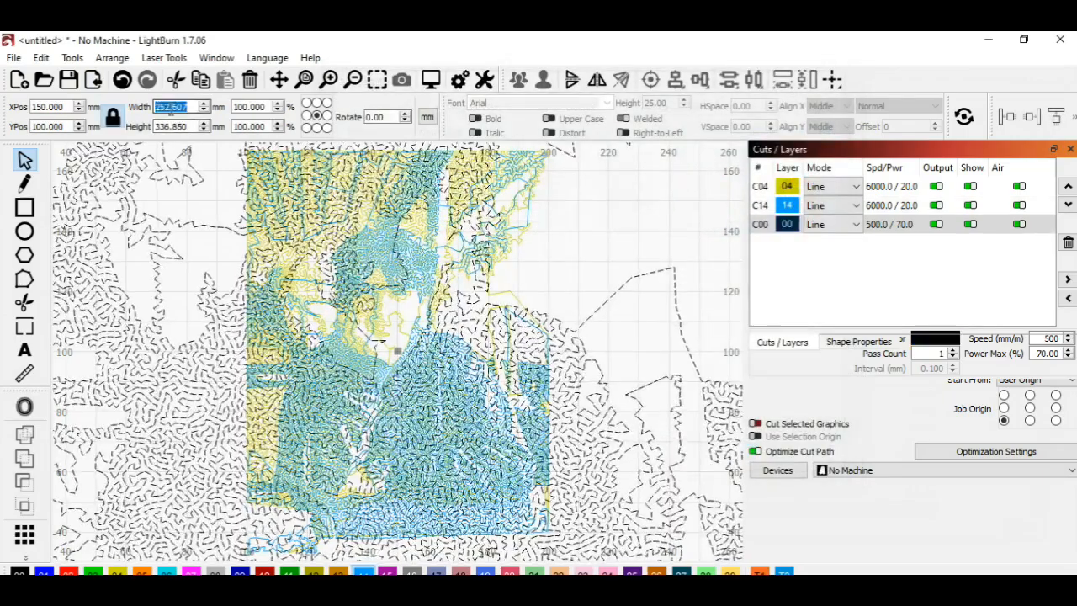
text(100)
key(Return)
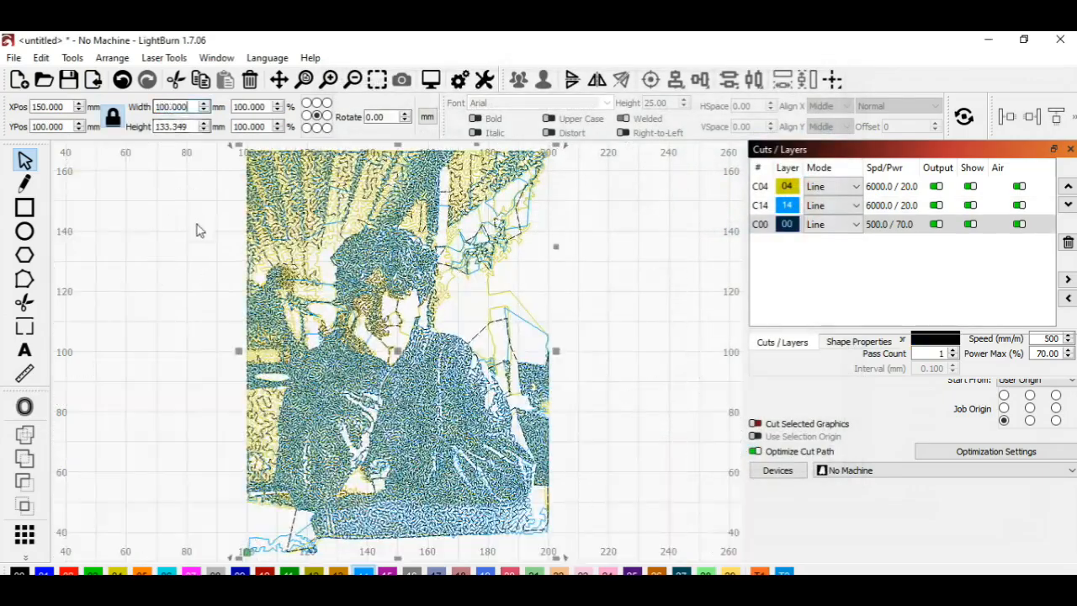
click(192, 573)
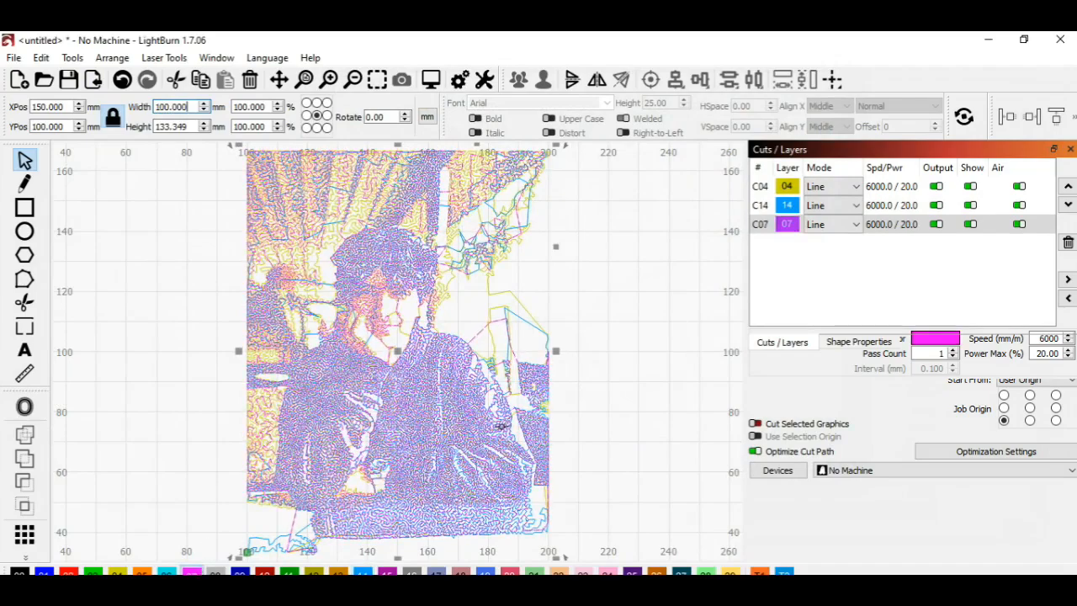
click(616, 325)
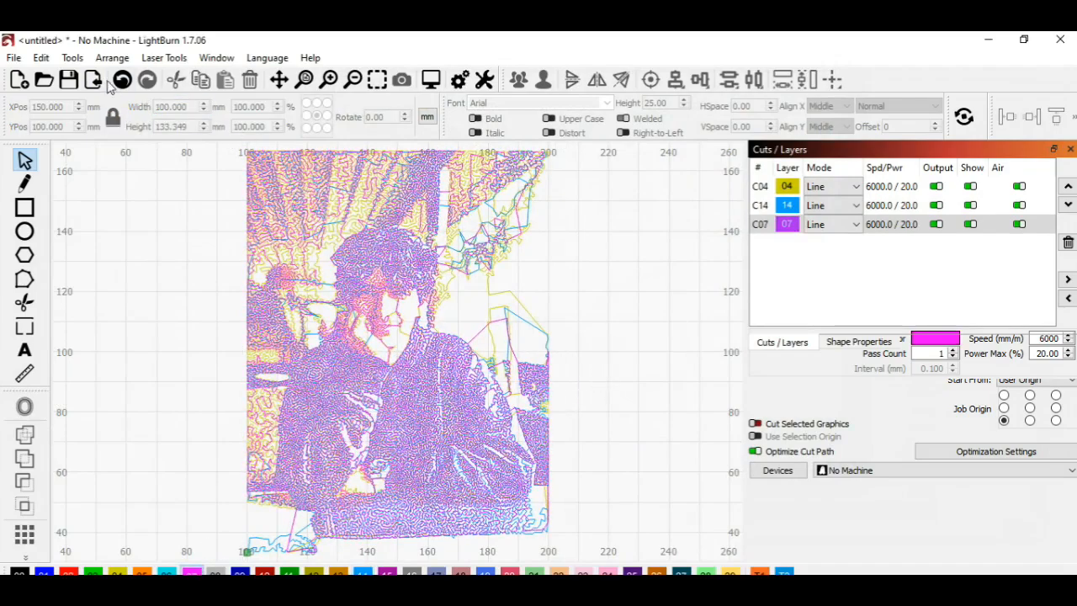
Step: Import the B SVG from the inner LineArt folder and set its width to 100 mm on black layer 00
double_click(450, 191)
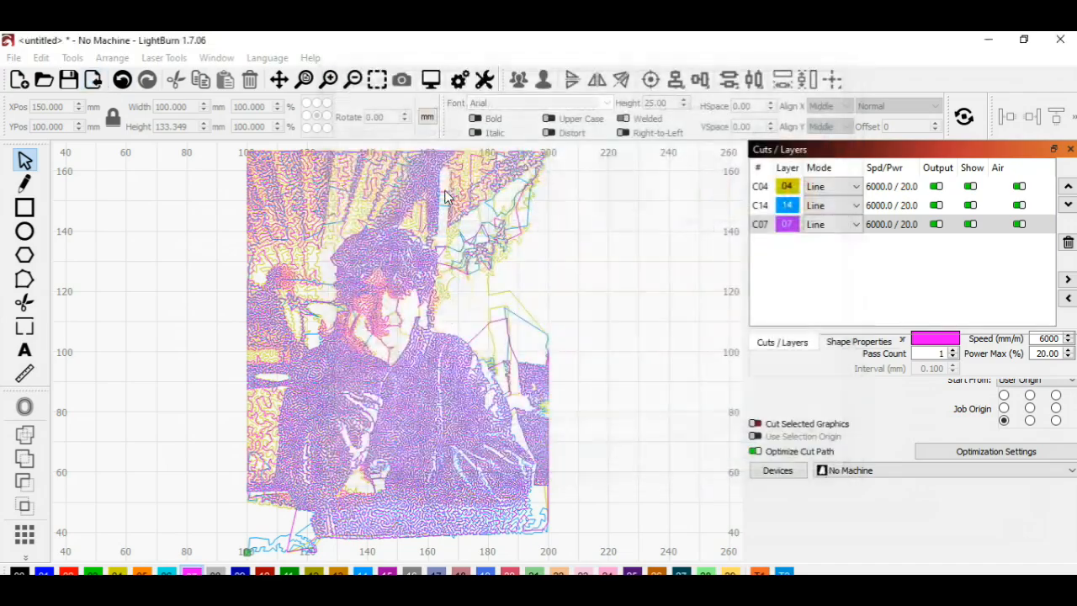
double_click(171, 107)
text(100)
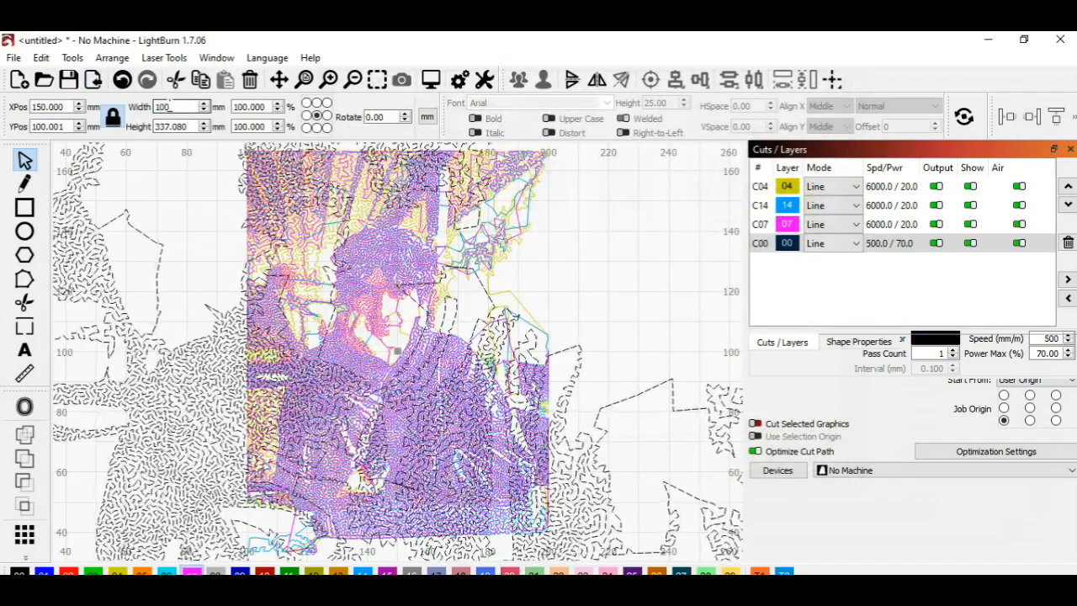
key(Return)
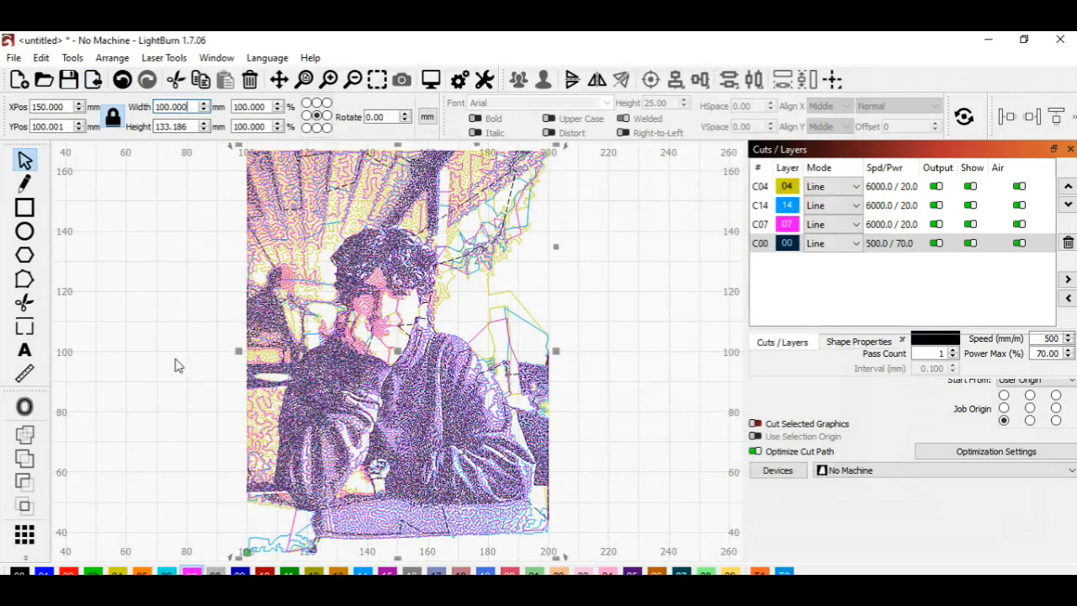
click(143, 406)
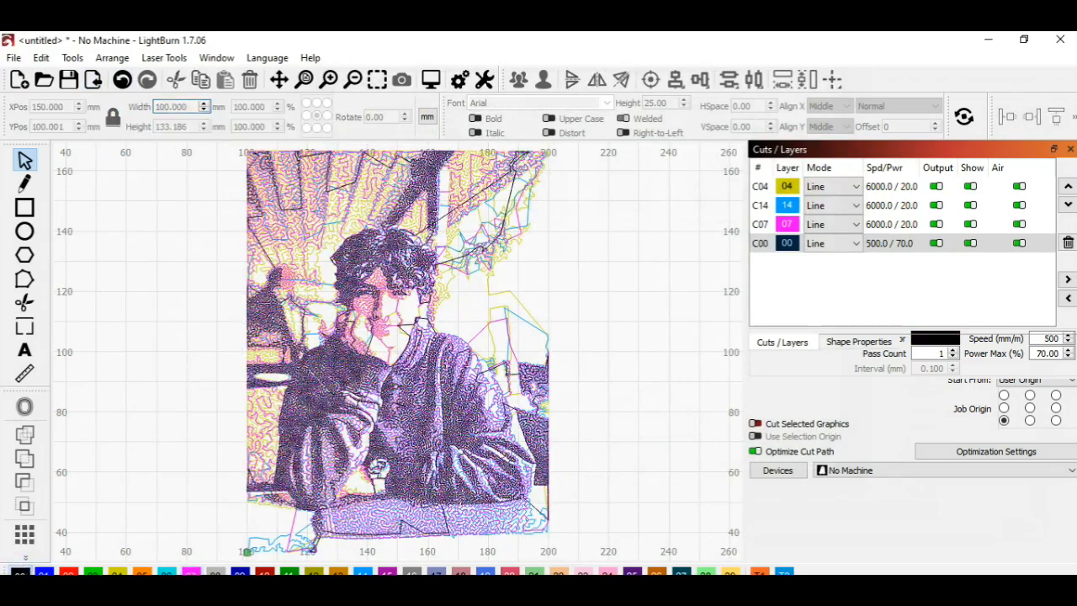
Step: Toggle the visibility of layers 00, 07, 14 and 04 to examine the colour layers, and leave all four shown
click(971, 243)
click(971, 224)
click(970, 206)
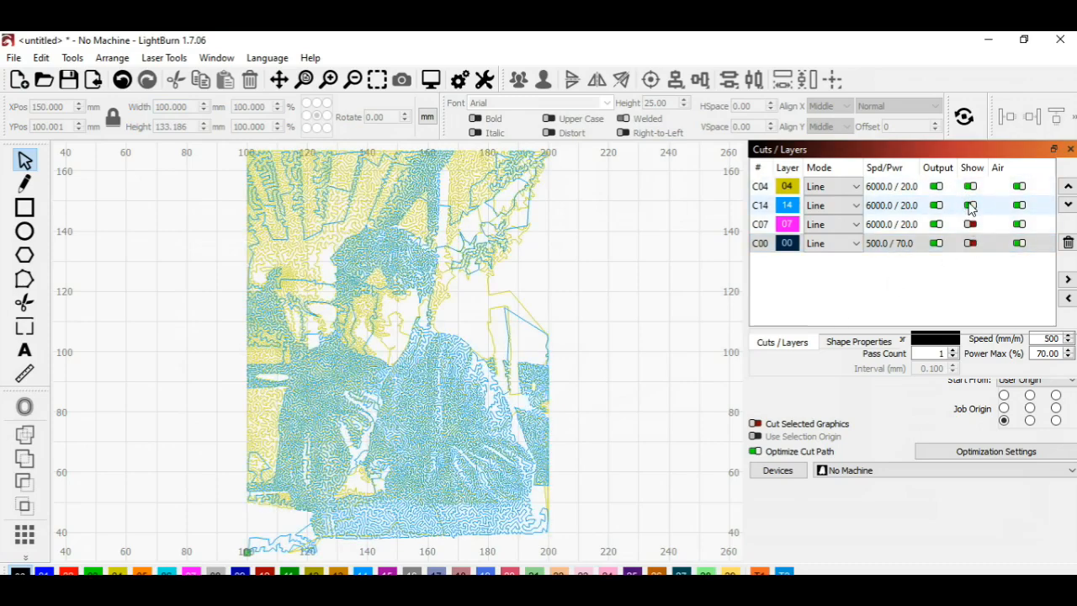
click(970, 187)
click(969, 206)
click(971, 225)
click(970, 225)
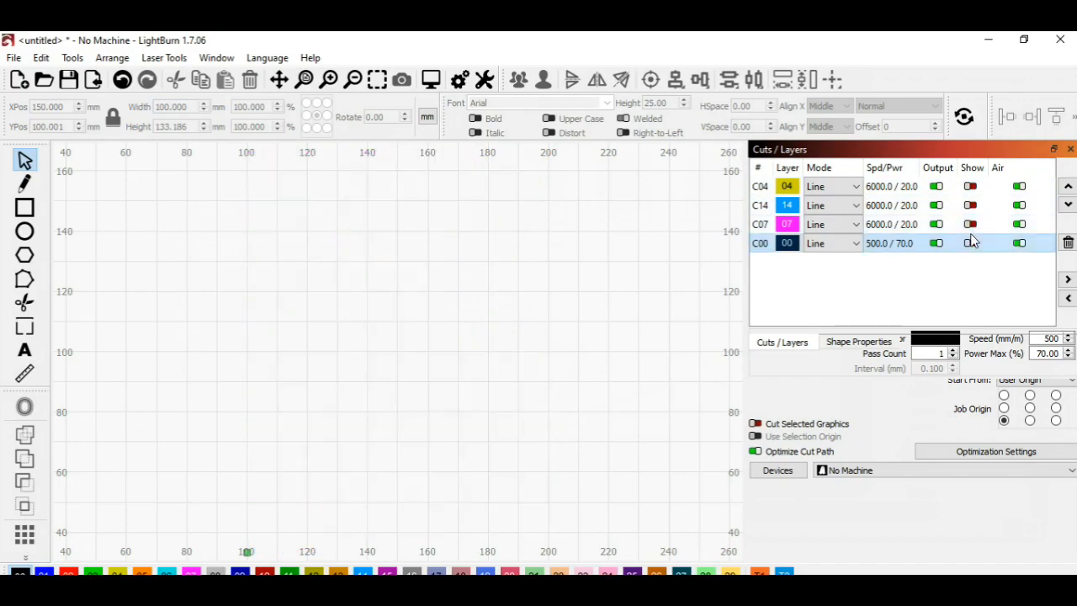
click(972, 244)
click(971, 225)
click(971, 225)
click(970, 206)
click(970, 207)
click(970, 187)
click(970, 205)
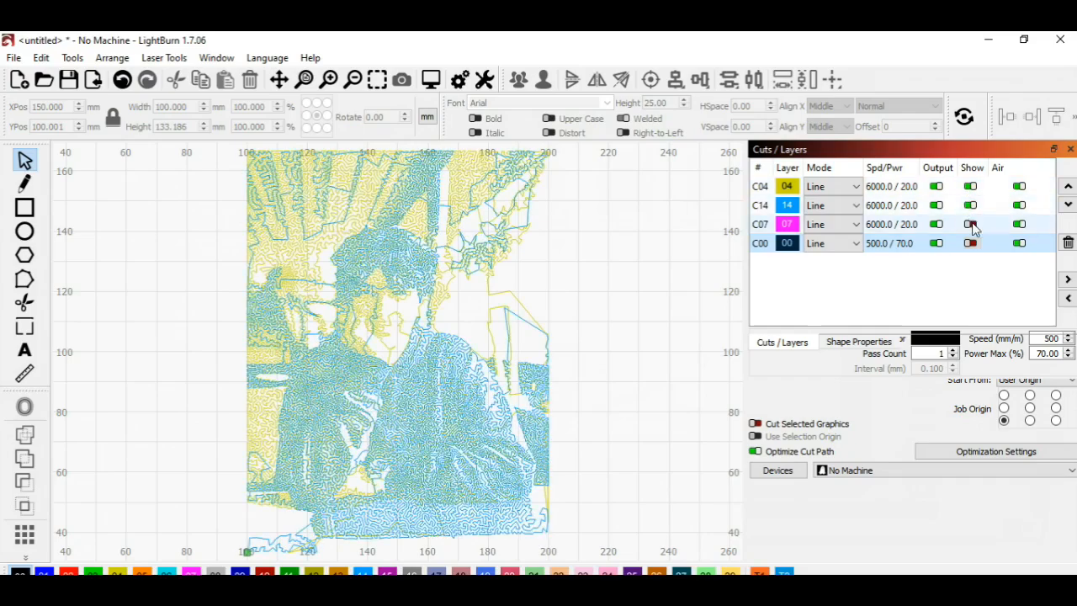
click(970, 224)
click(970, 243)
Step: Examine the combined line art up close around the jacket, and return to the view of the whole drawing
click(329, 80)
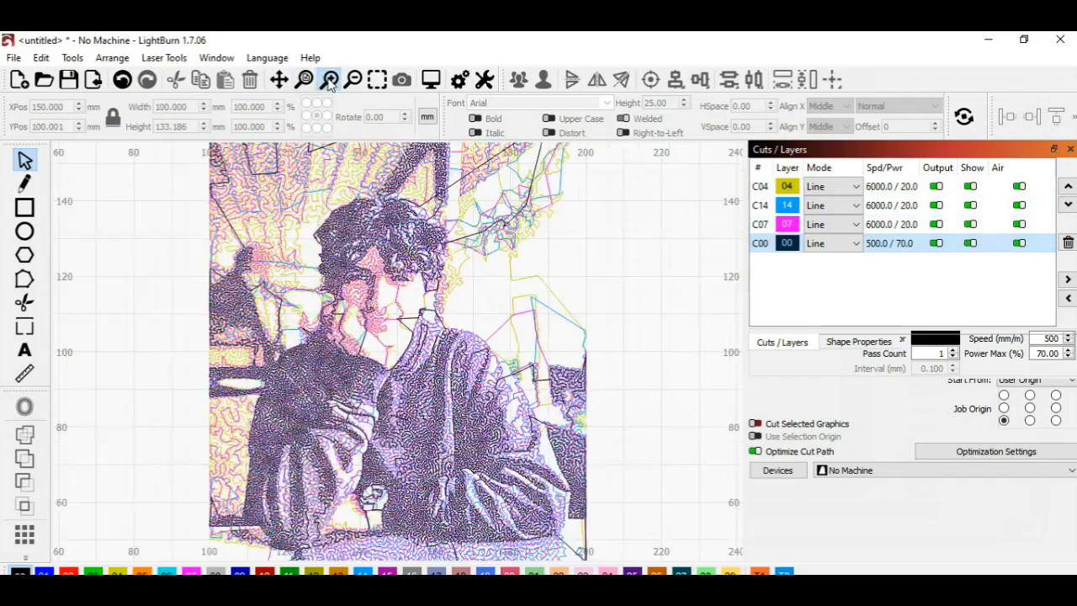
click(329, 80)
drag(467, 256, 568, 524)
drag(438, 404, 451, 168)
drag(388, 358, 397, 196)
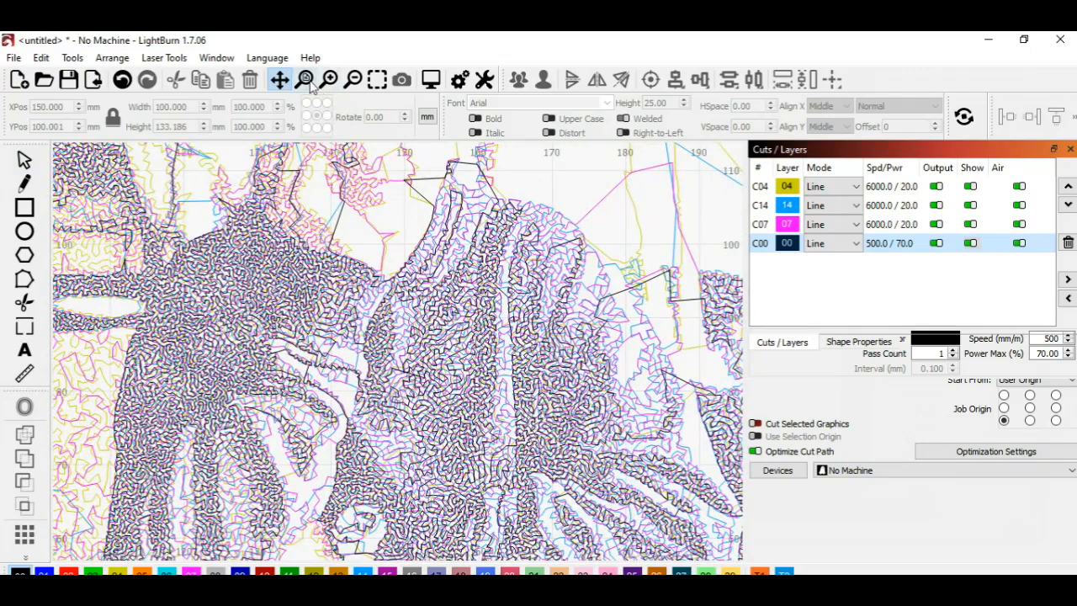
click(375, 80)
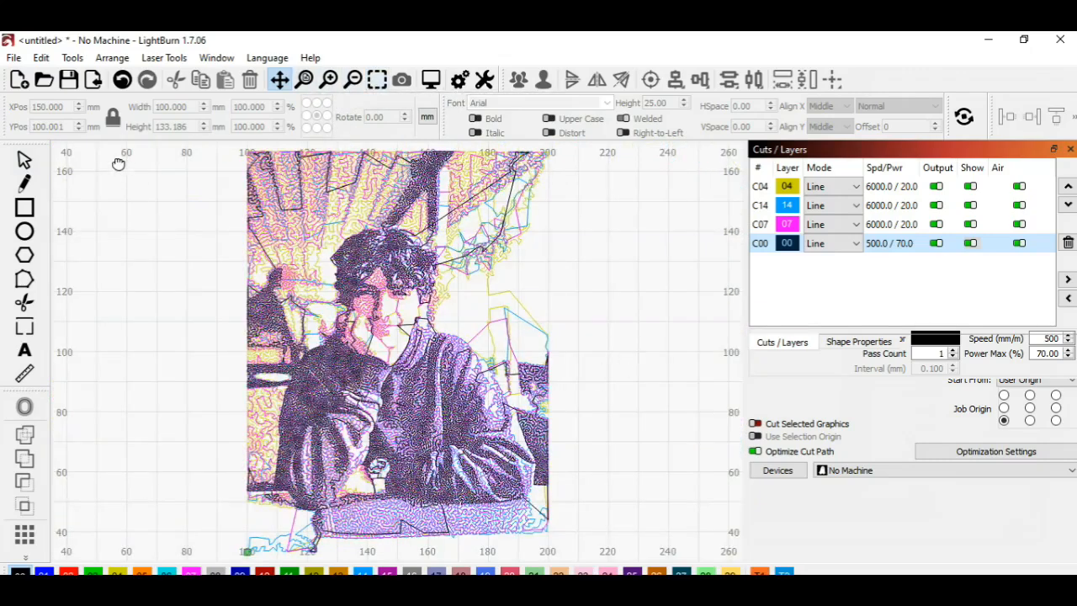
Step: Export the combined drawing as an SVG file named Export2 in the D:\LineArt folder
click(14, 58)
click(67, 228)
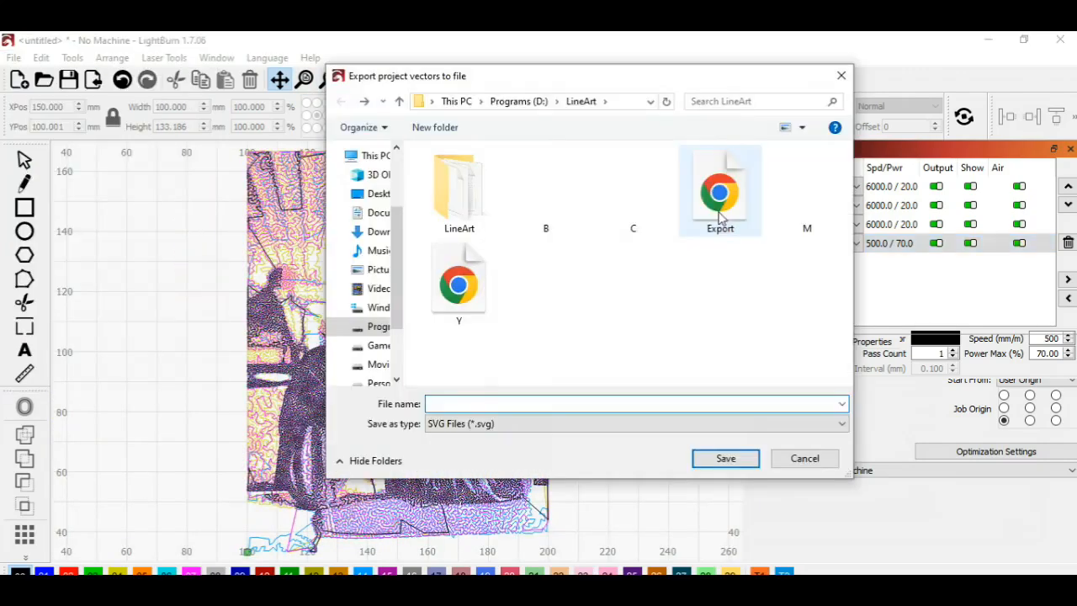
click(479, 406)
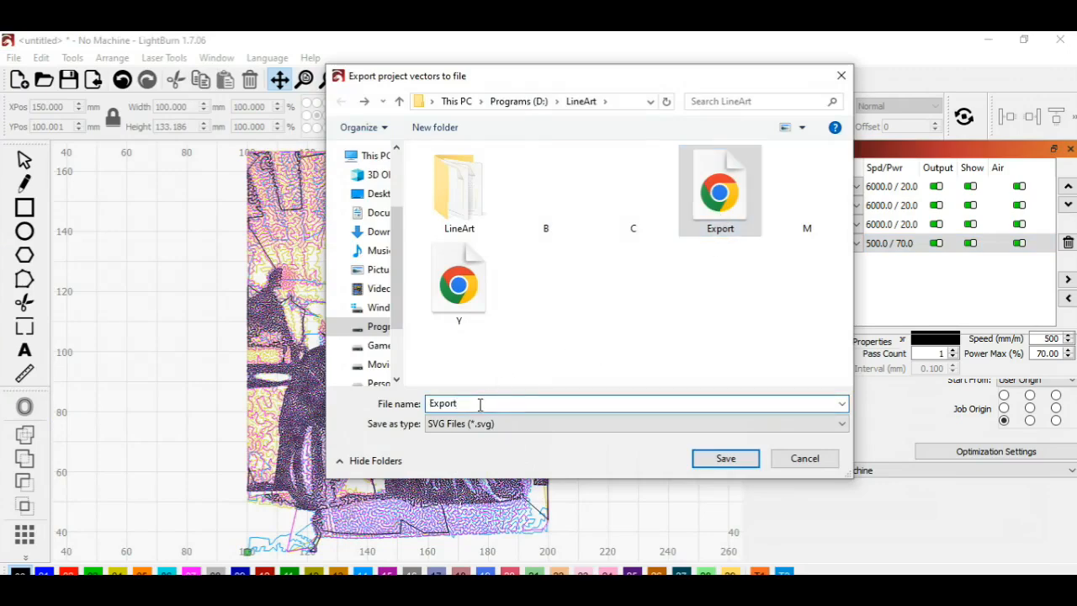
text(2)
click(723, 459)
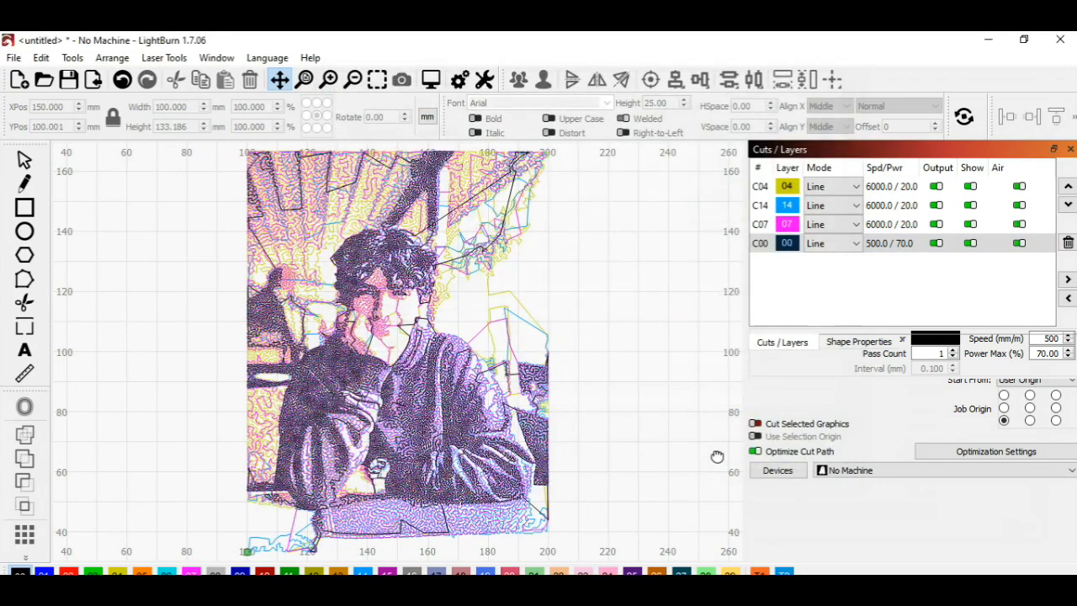
Step: Switch to File Explorer and open the Export SVG from the LineArt folder with Internet Explorer
click(989, 39)
click(1023, 128)
click(125, 261)
click(105, 212)
shift+click(113, 229)
right_click(109, 216)
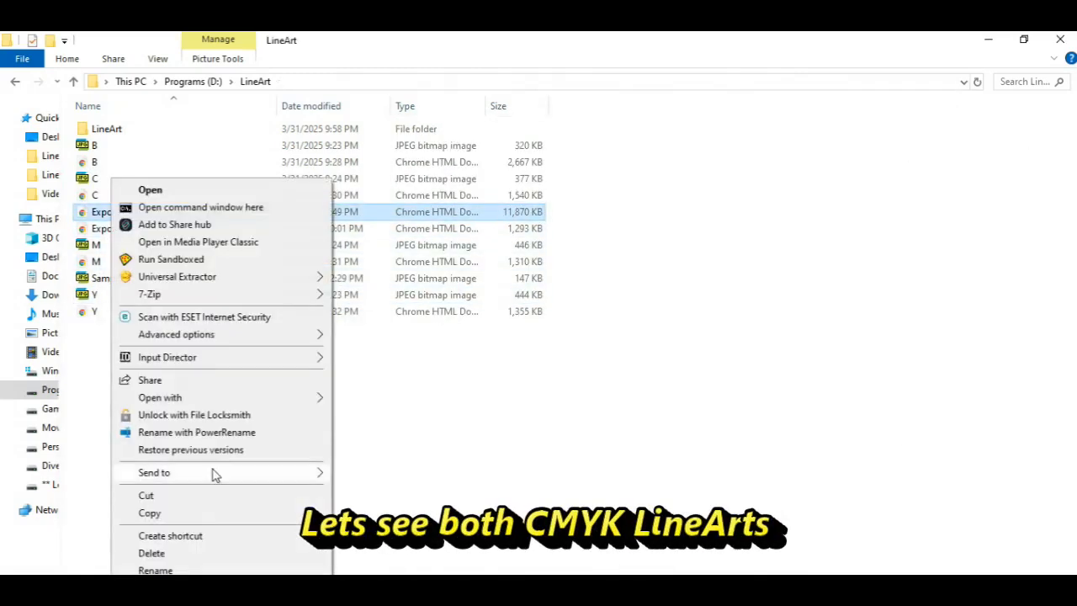
mouse_move(188, 398)
click(421, 416)
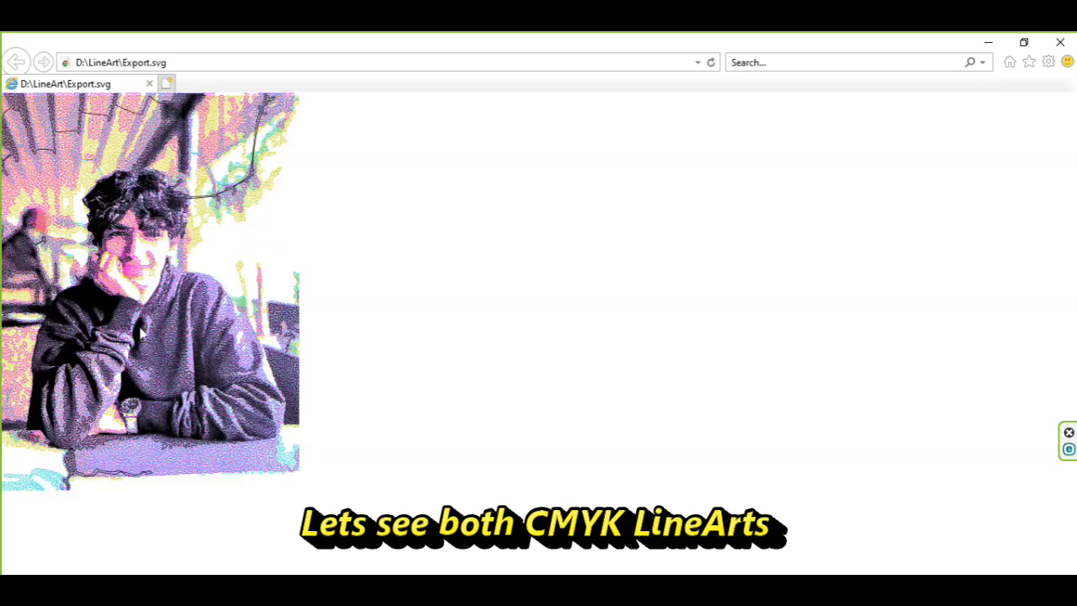
Step: Open the Export2 SVG with Internet Explorer as well and compare it with the Export SVG
click(79, 518)
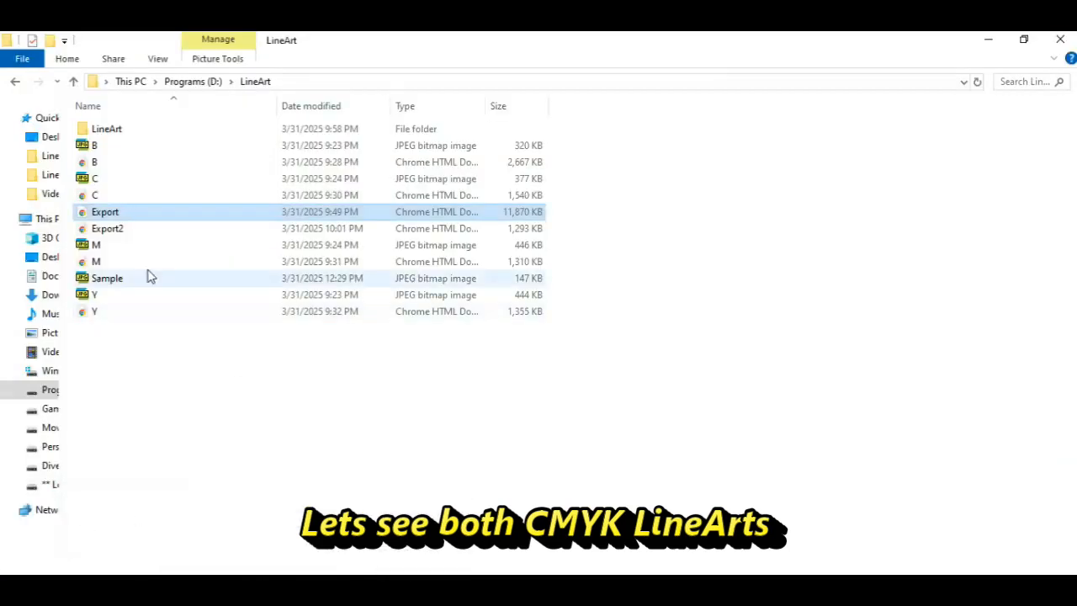
right_click(111, 233)
mouse_move(186, 398)
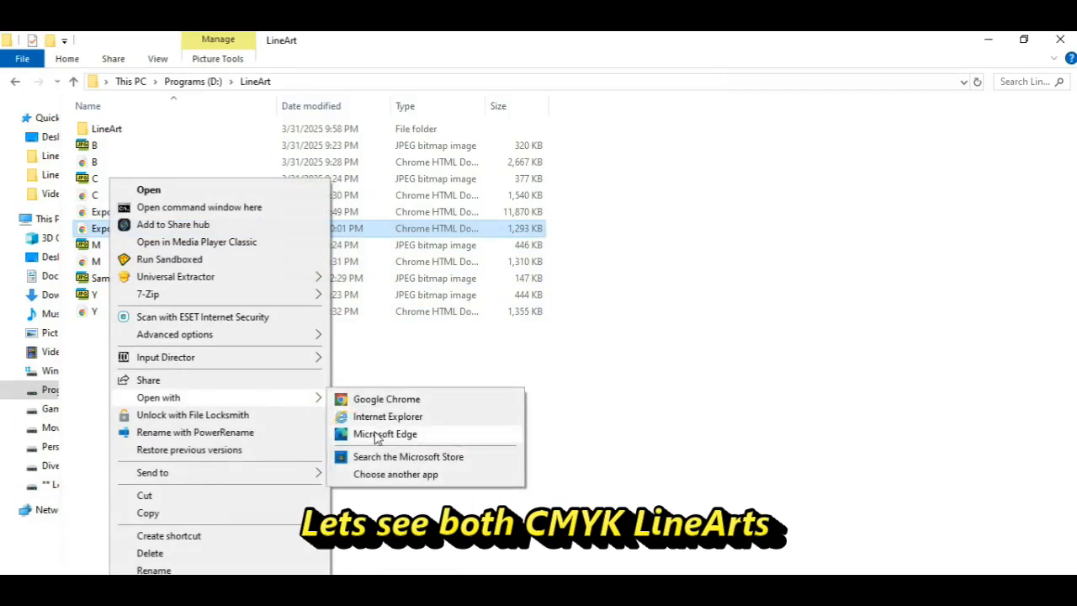
click(376, 419)
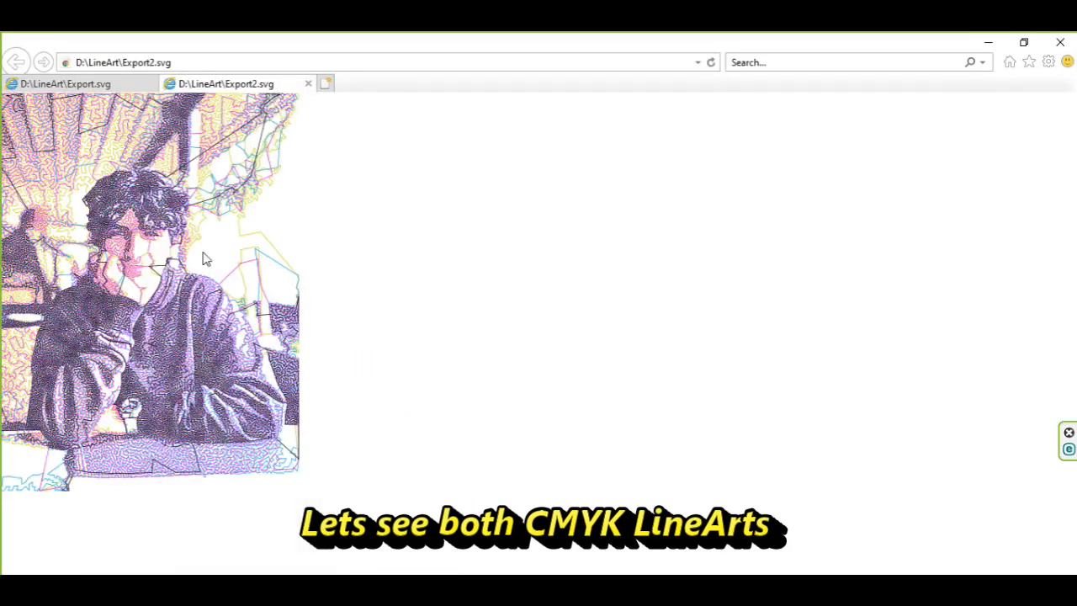
click(117, 84)
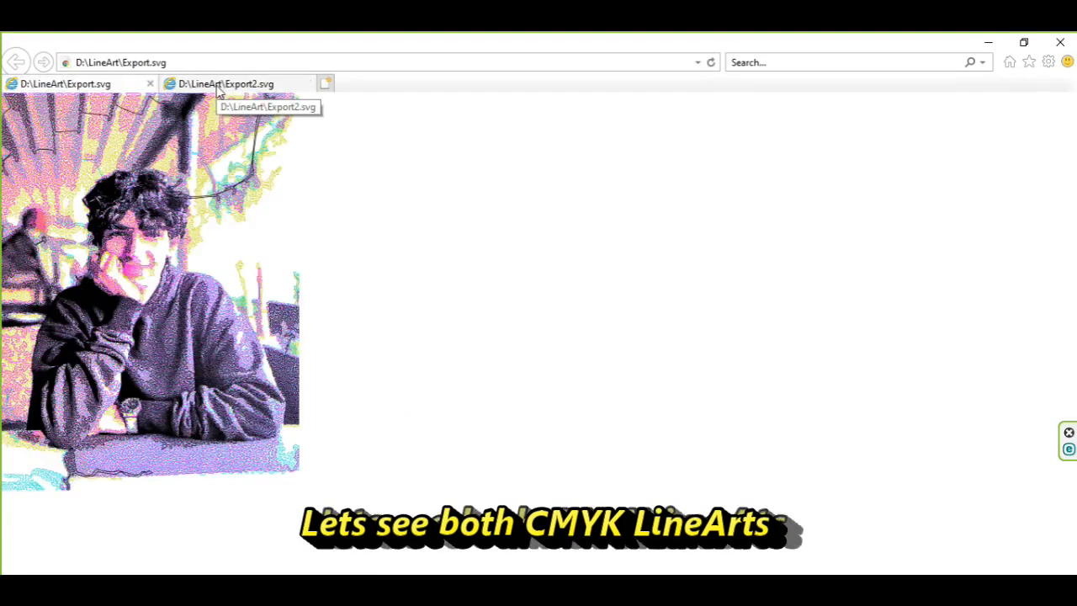
click(218, 91)
click(118, 88)
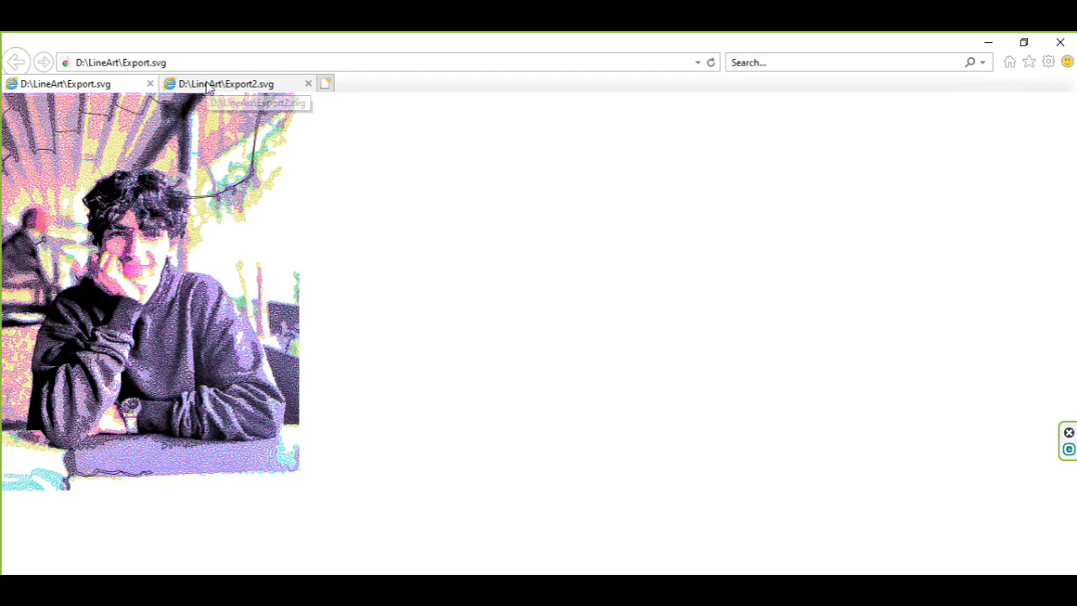
click(209, 89)
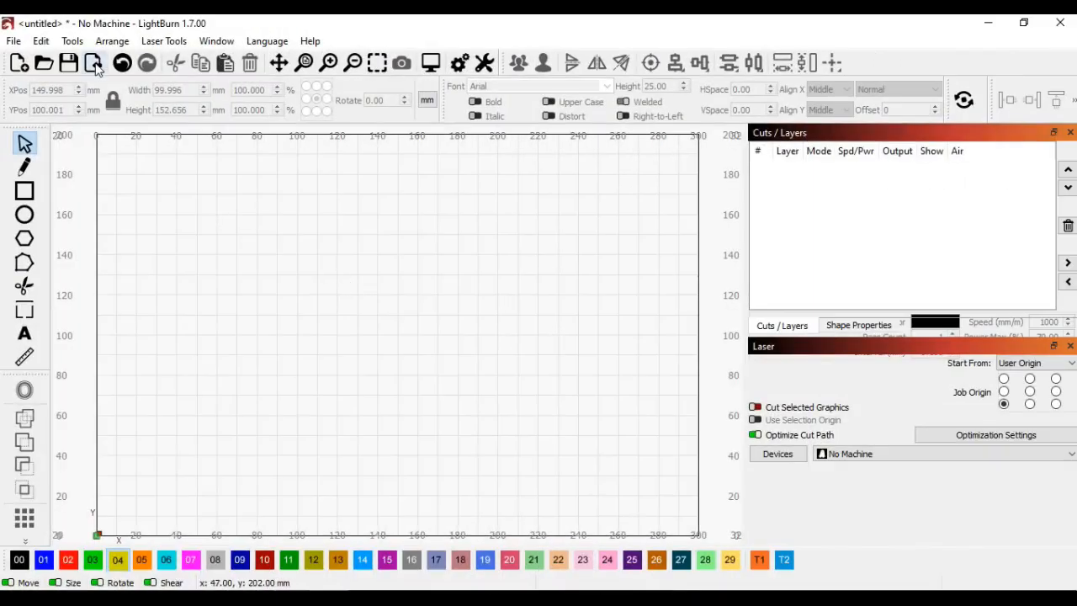
Step: In an empty LightBurn project, import the C line-art vector from the Color Seperate folder and set its width to 100 mm
click(94, 64)
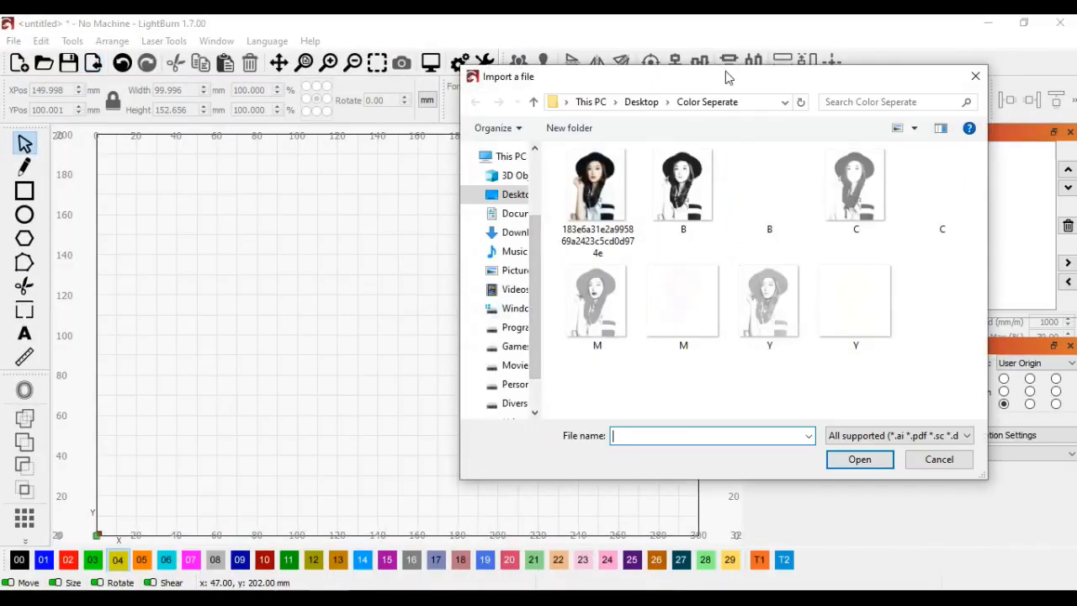
drag(729, 77, 584, 65)
click(804, 190)
double_click(805, 190)
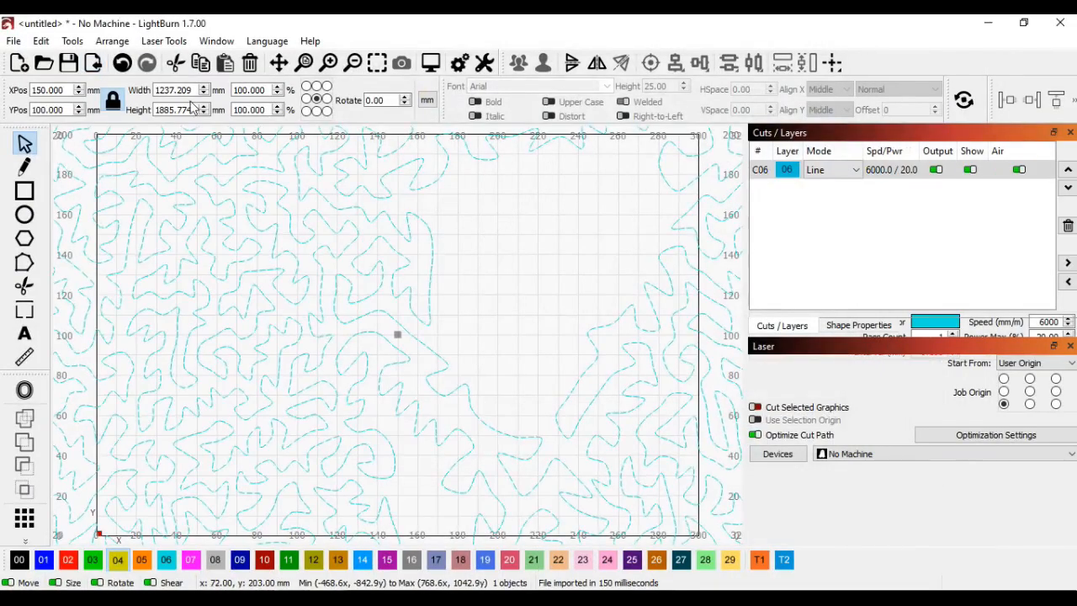
click(175, 91)
text(100)
key(Return)
click(617, 281)
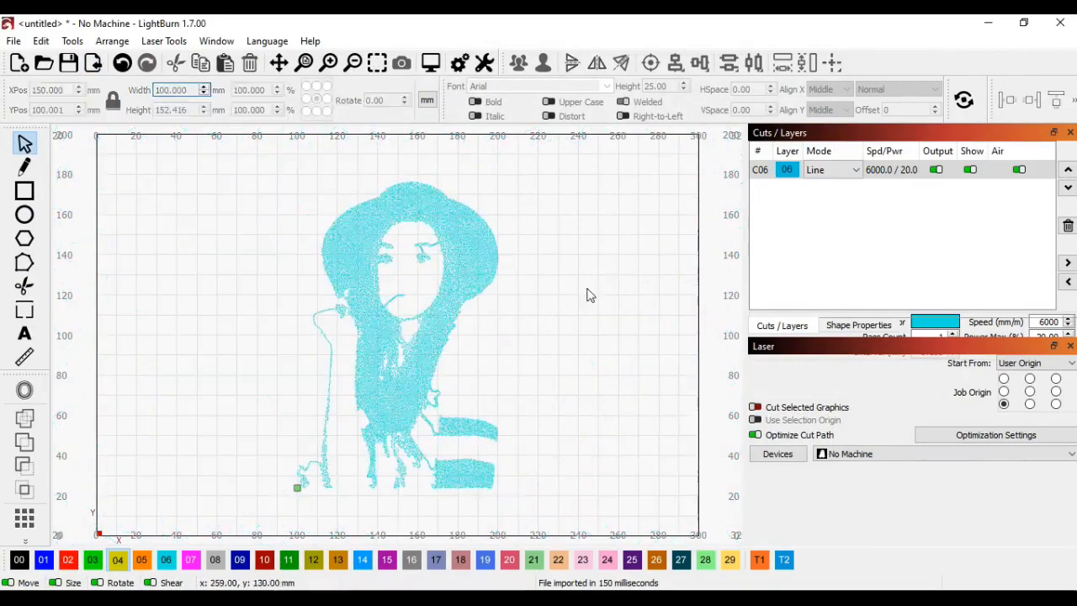
Step: Import the M line-art vector from the Color Seperate folder and set its width to 100 mm
click(95, 64)
click(552, 286)
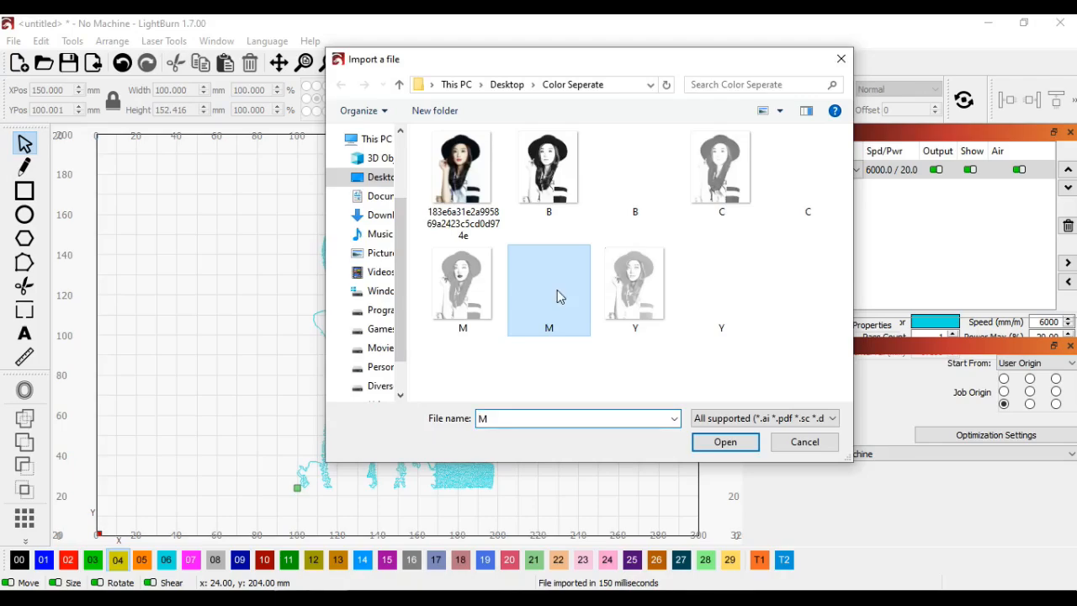
double_click(553, 286)
text(100)
key(Return)
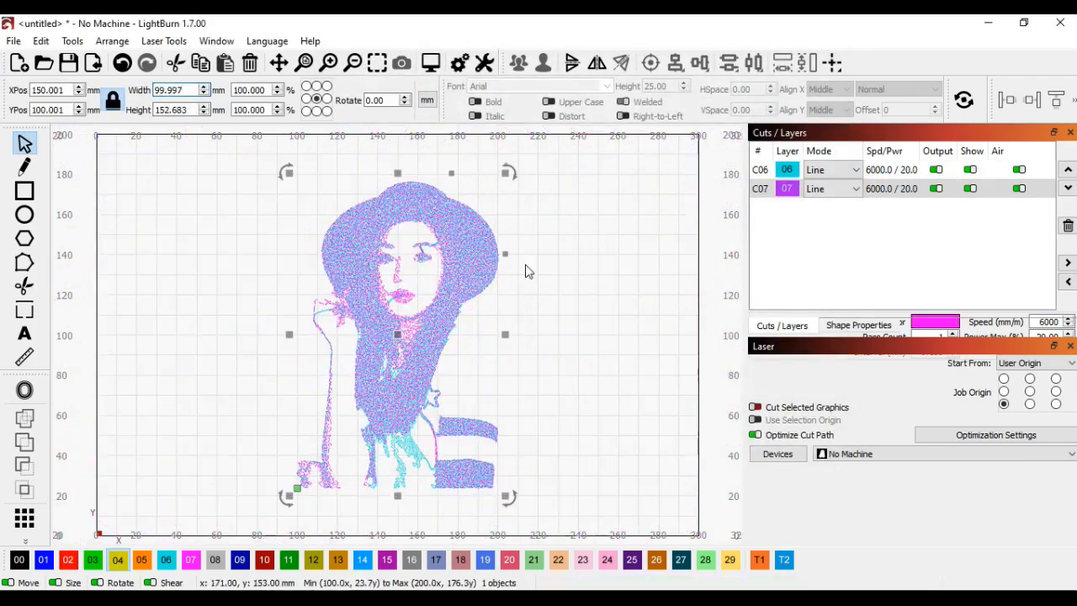
click(338, 238)
Step: Import the Y line-art vector from the Color Seperate folder and set its width to 100 mm
click(94, 64)
double_click(722, 305)
text(100)
key(Return)
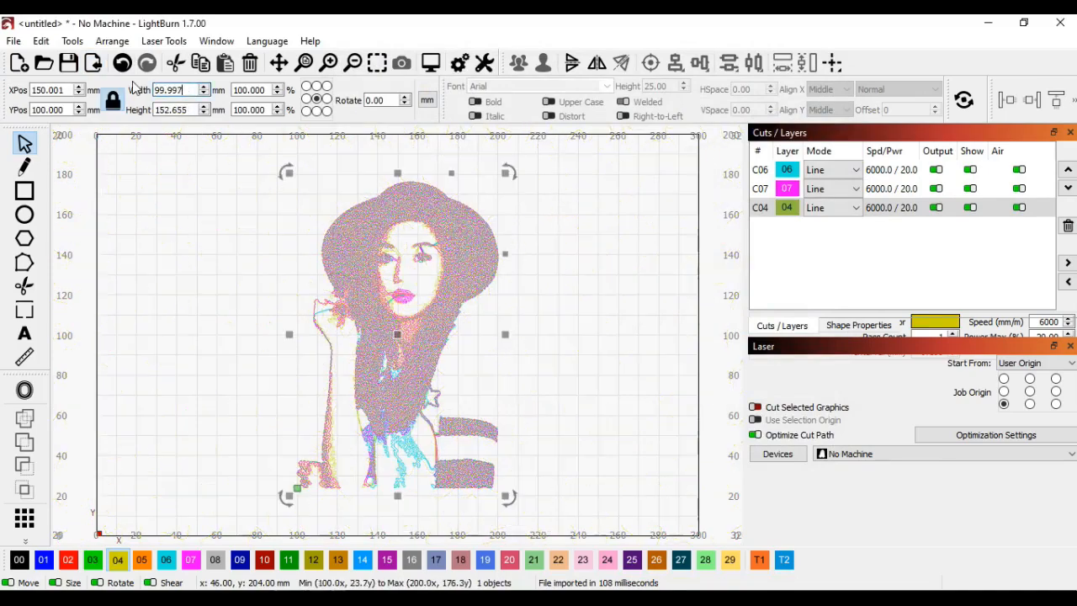
click(446, 244)
Step: Import the B line-art vector from the Color Seperate folder and set its width to 100 mm
click(94, 64)
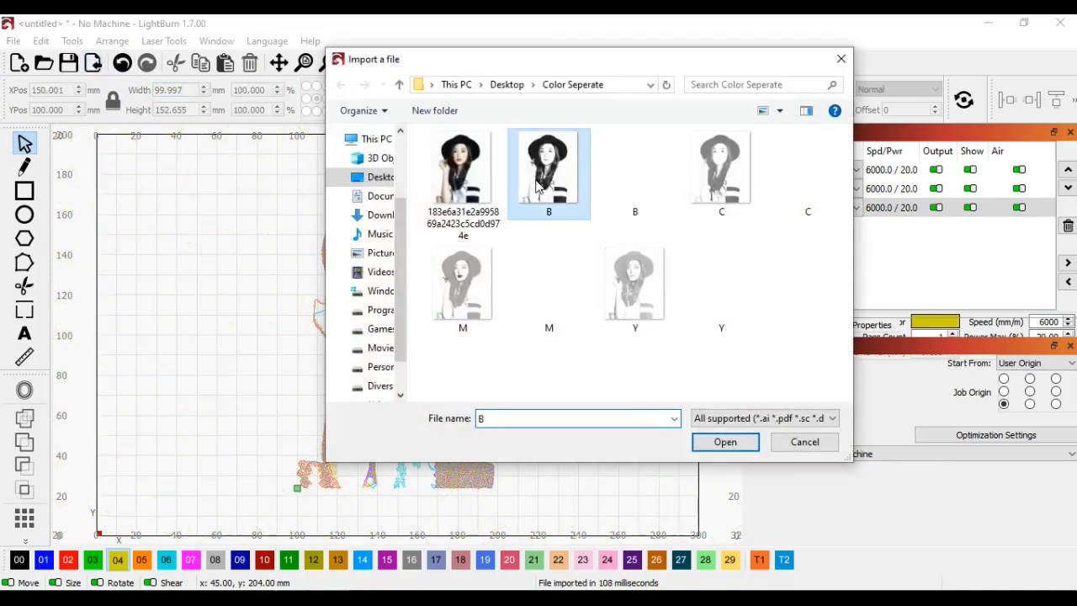
double_click(627, 180)
drag(193, 90, 148, 90)
text(100)
key(Return)
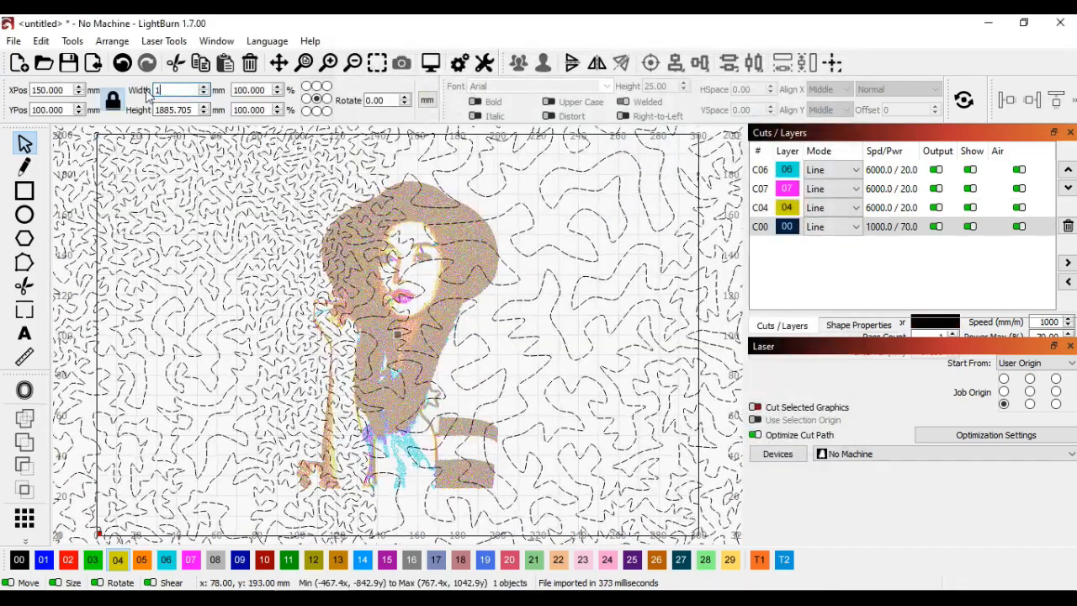
click(563, 299)
Step: Frame the four stacked drawings and examine the combined line detail of the woman's portrait up close
drag(278, 160, 512, 523)
click(377, 62)
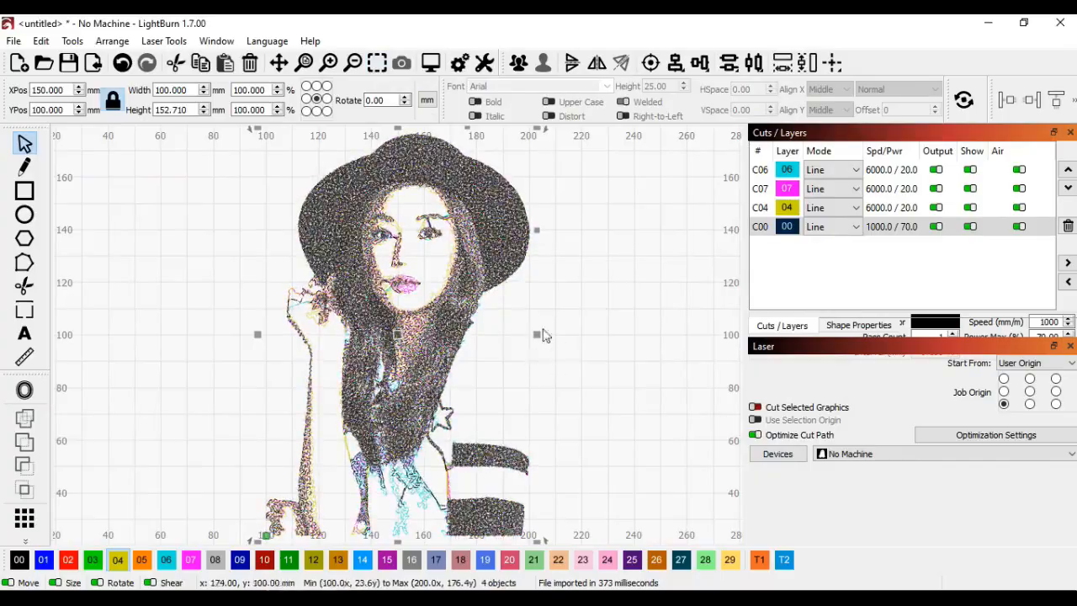
click(543, 336)
scroll(436, 306, up, 8)
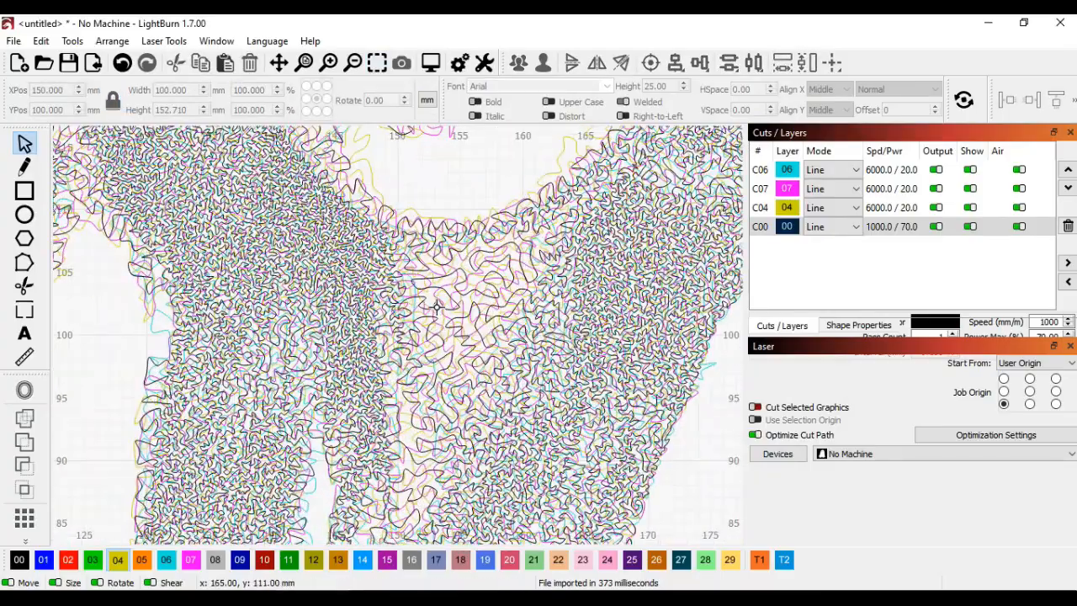
key(space)
drag(477, 251, 425, 462)
drag(612, 265, 480, 405)
mouse_move(619, 198)
mouse_down()
mouse_move(492, 392)
mouse_move(589, 353)
mouse_move(522, 277)
mouse_move(561, 348)
mouse_move(551, 313)
mouse_move(569, 288)
mouse_up()
click(377, 62)
Step: Show layers 06, 07, 04 and 00 one at a time to examine each colour's lines, and restore all four
click(970, 169)
click(970, 189)
click(970, 226)
click(970, 207)
click(970, 169)
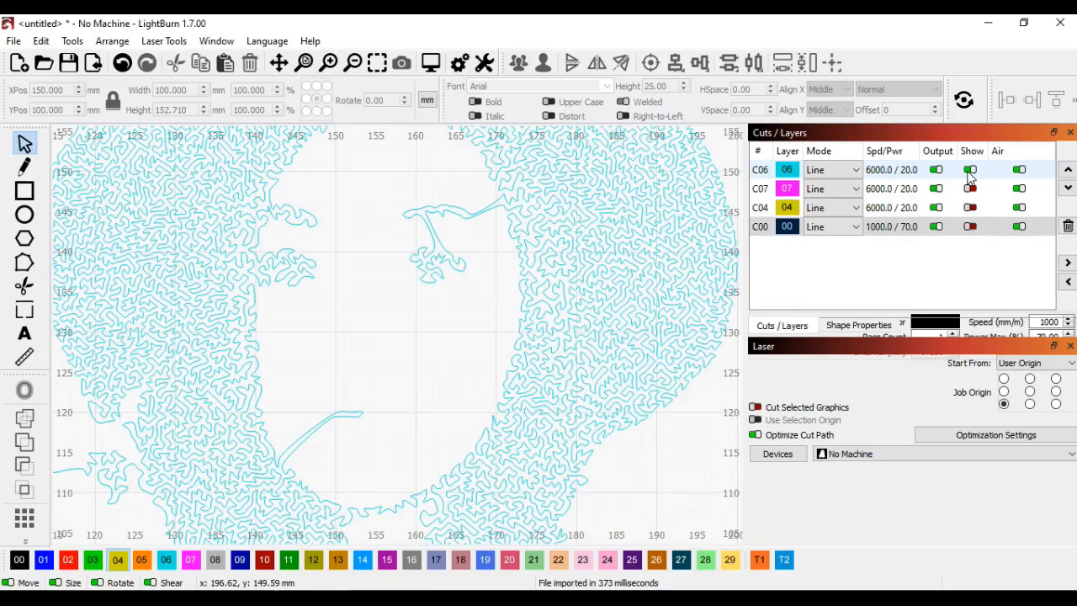
click(970, 169)
click(970, 188)
click(970, 188)
click(970, 207)
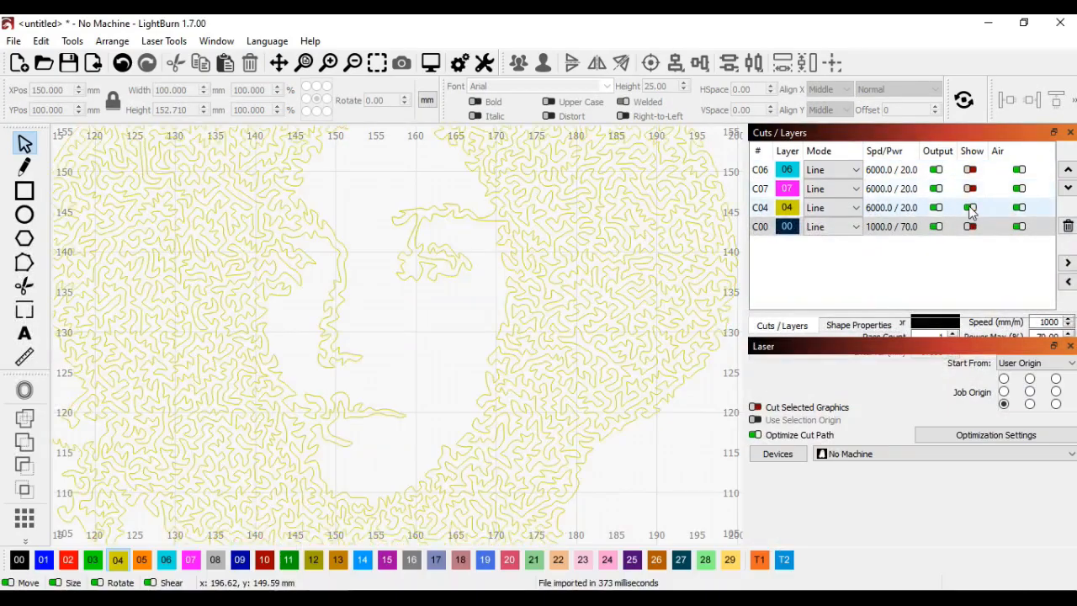
click(970, 207)
click(970, 226)
click(970, 207)
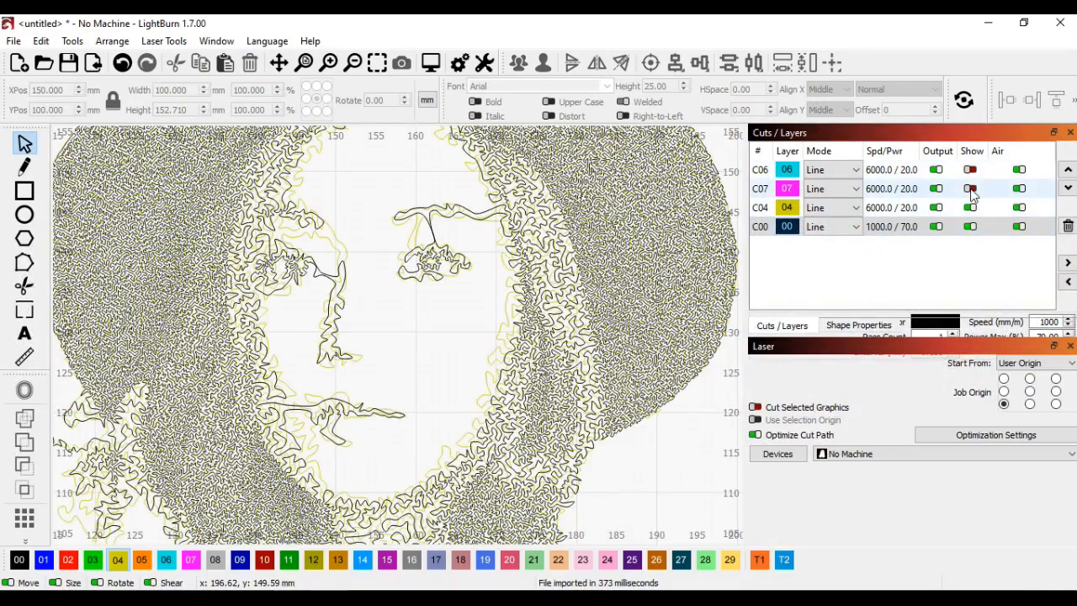
click(970, 188)
click(970, 169)
click(377, 66)
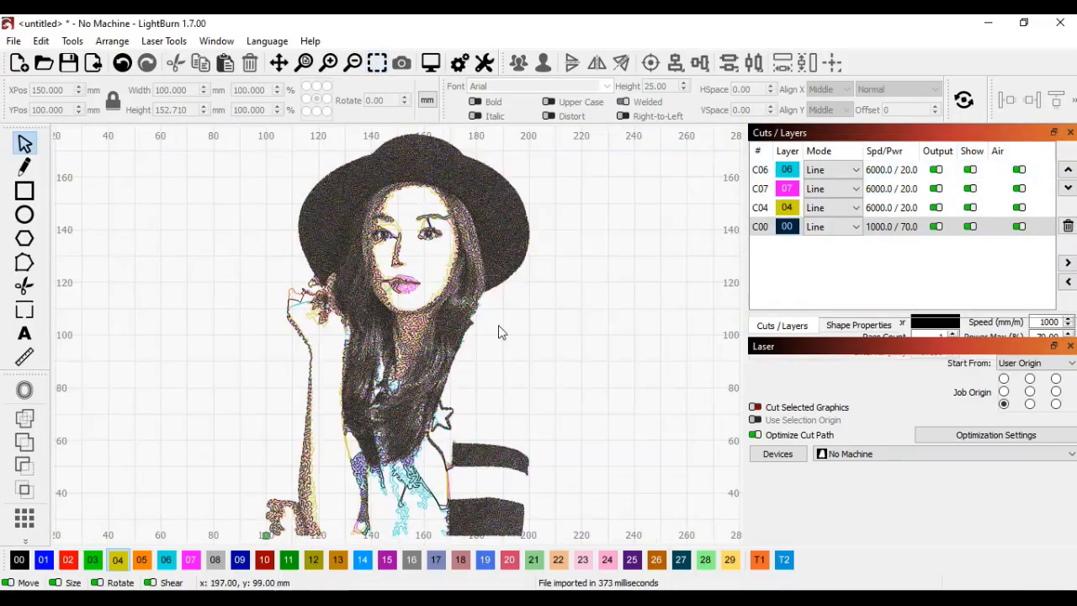